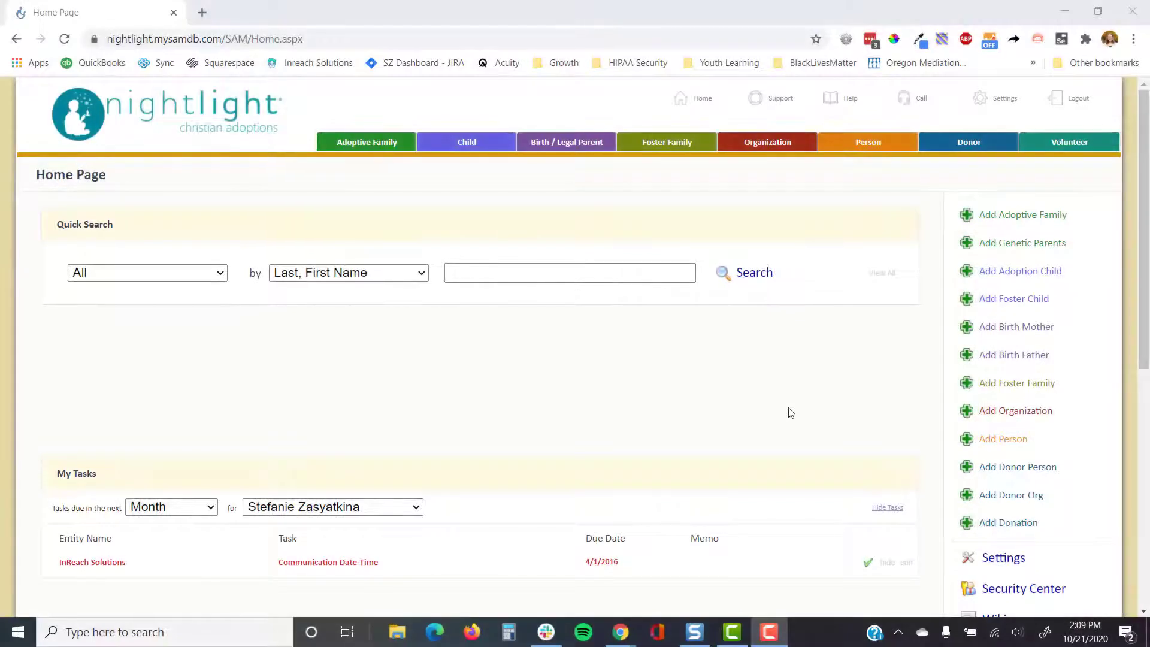
# Step: Start a new foster child named InReach FC Test with original location state CO - Colorado
pyautogui.click(464, 144)
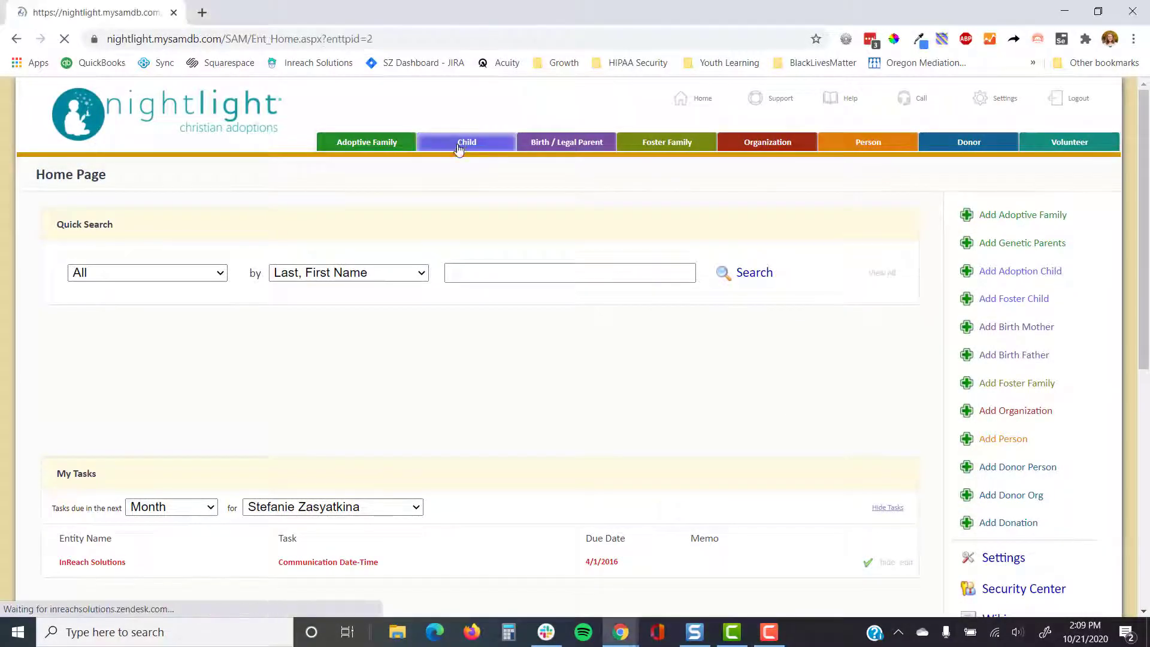
pyautogui.click(1002, 248)
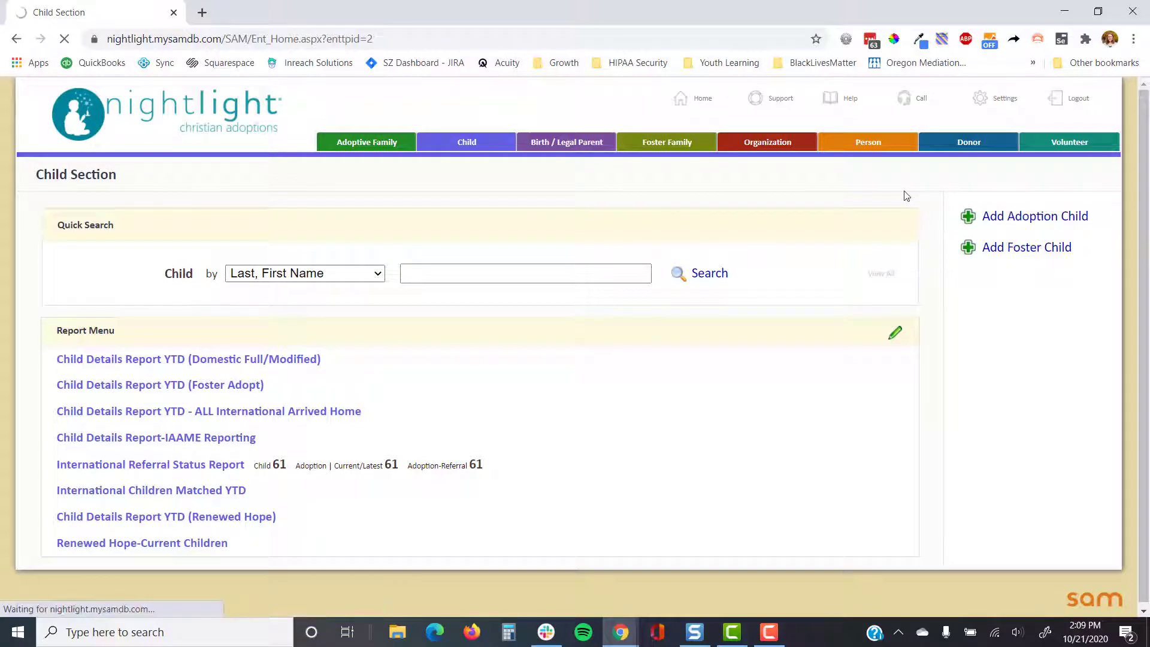
pyautogui.write('InReach FC')
pyautogui.press('Tab')
pyautogui.press('Tab')
pyautogui.hotkey('shift', 'Tab')
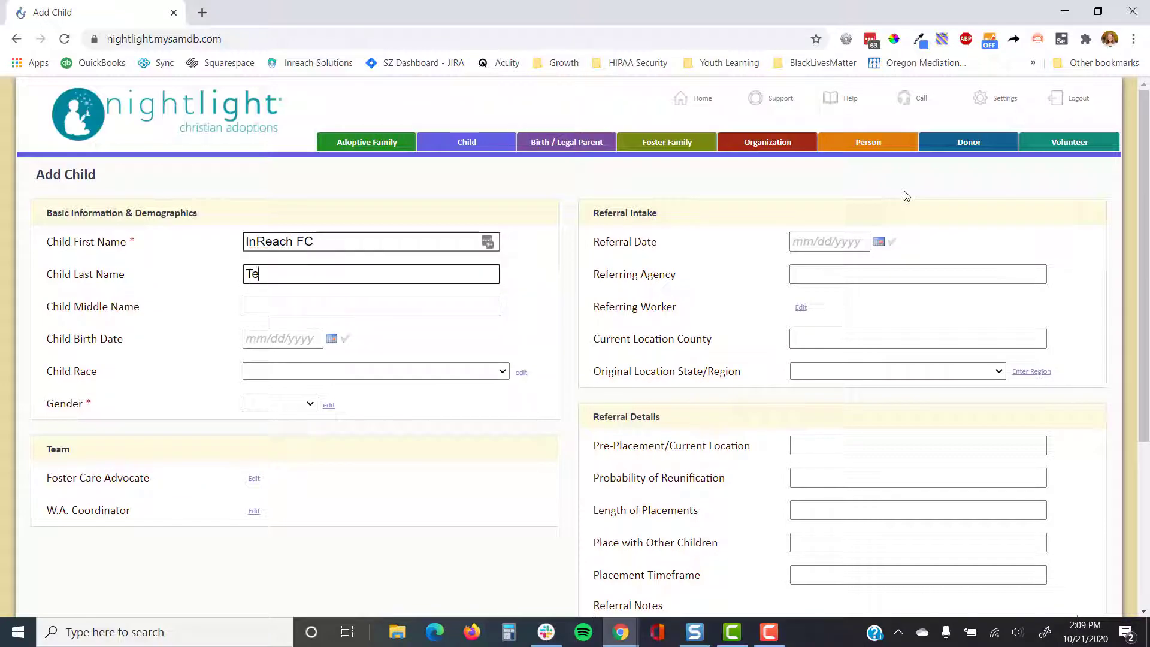
pyautogui.write('Test')
pyautogui.click(831, 371)
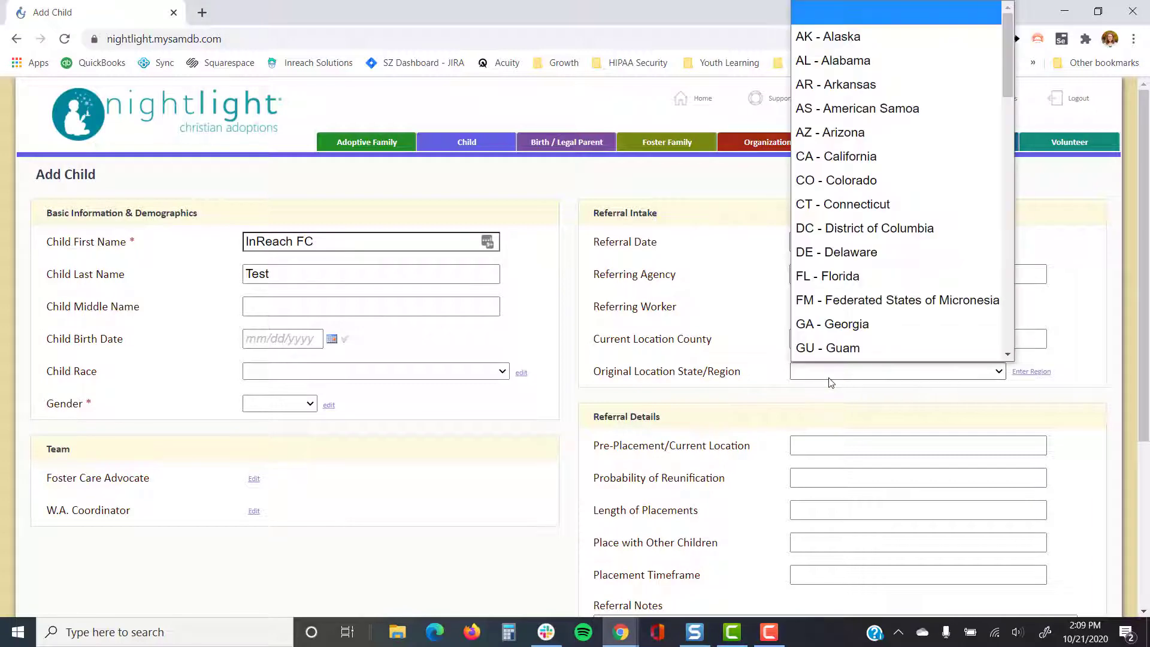
pyautogui.write('co')
pyautogui.press('Return')
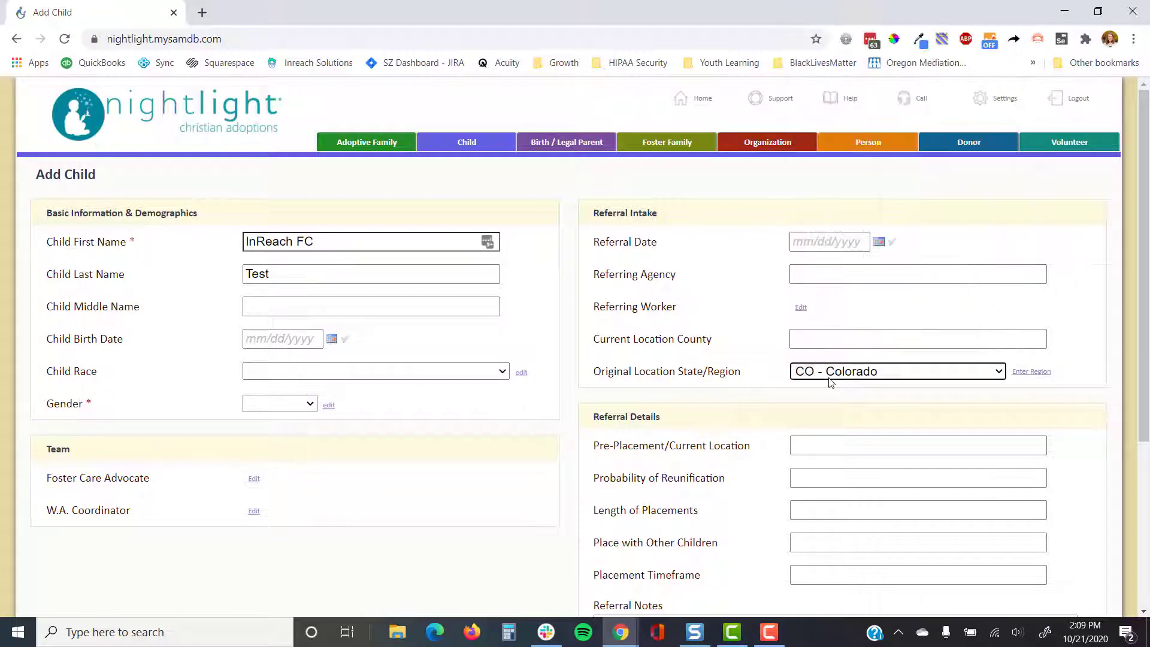
# Step: Enter Denver DHS as the referring agency, set gender to Male, and save the child
pyautogui.scroll(-1, 831, 382)
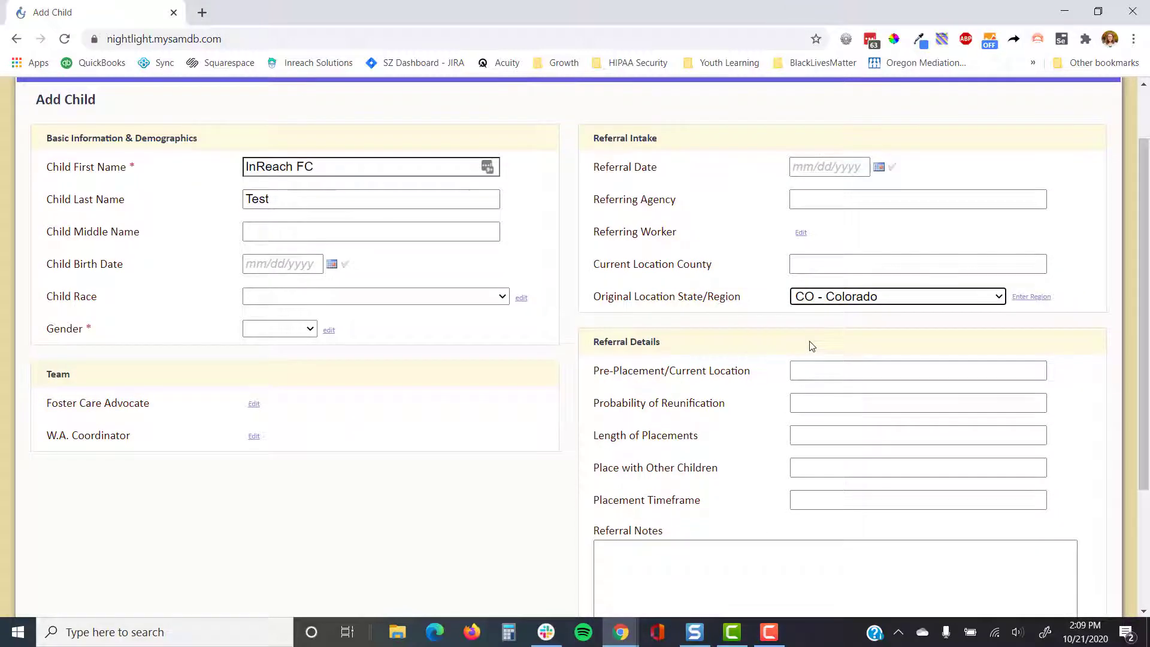
pyautogui.click(804, 201)
pyautogui.write('Den')
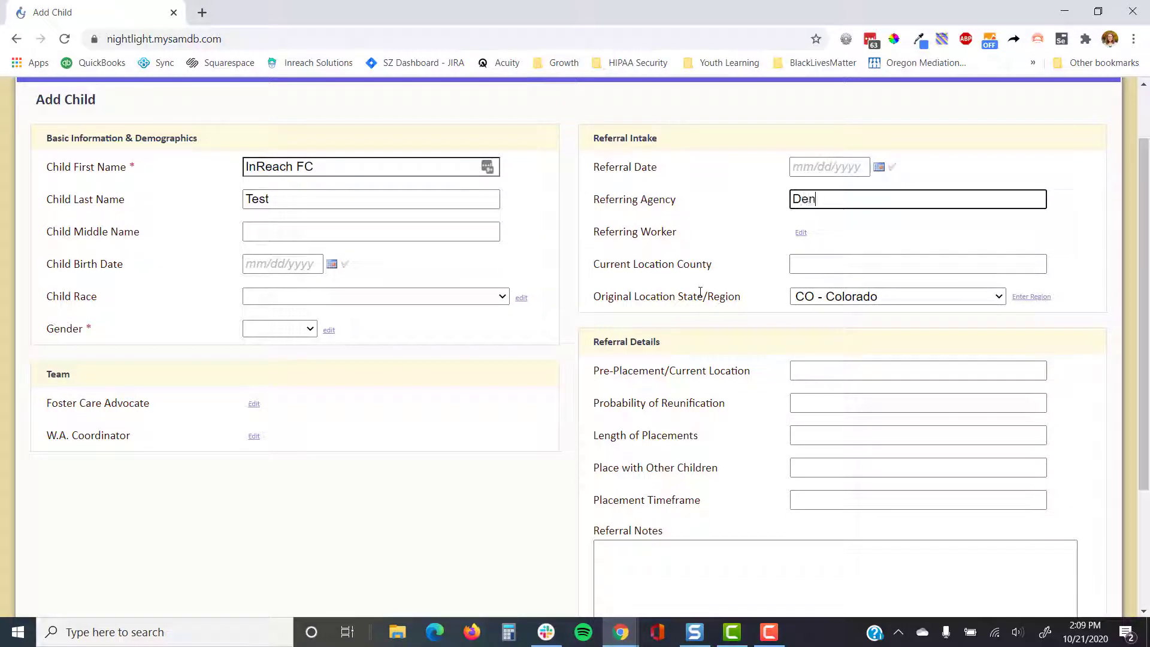
pyautogui.write('eer DHS')
pyautogui.scroll(-3, 681, 303)
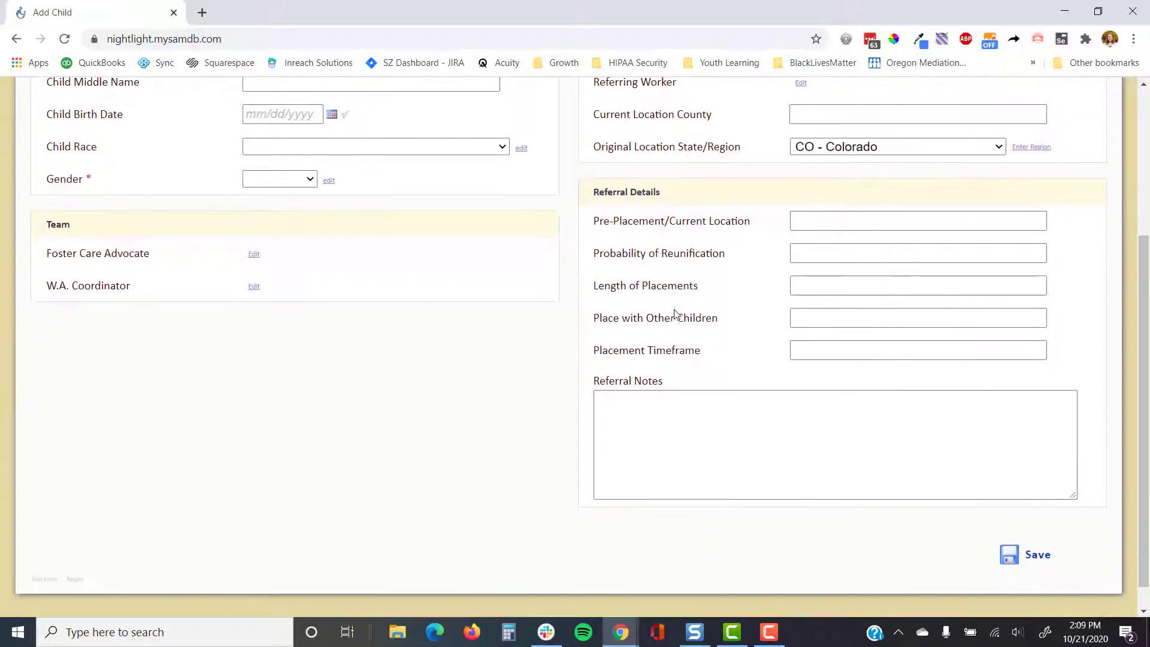
pyautogui.write('S')
pyautogui.scroll(-3, 676, 311)
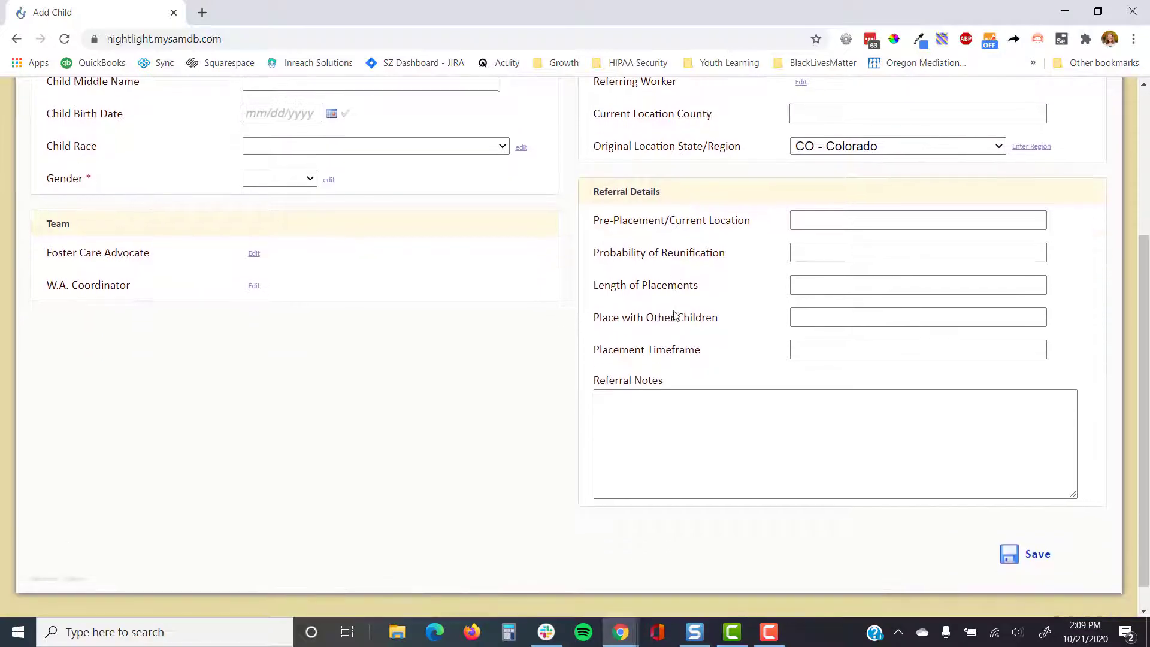
pyautogui.click(277, 301)
pyautogui.click(268, 339)
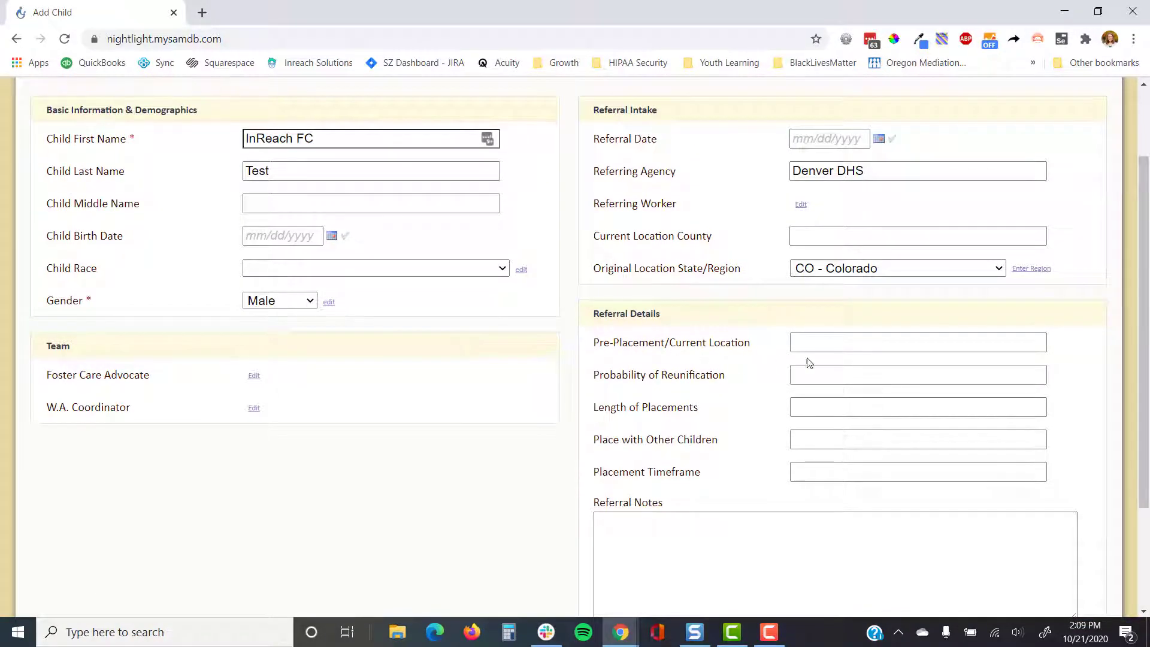
pyautogui.scroll(-3, 873, 372)
pyautogui.click(1021, 526)
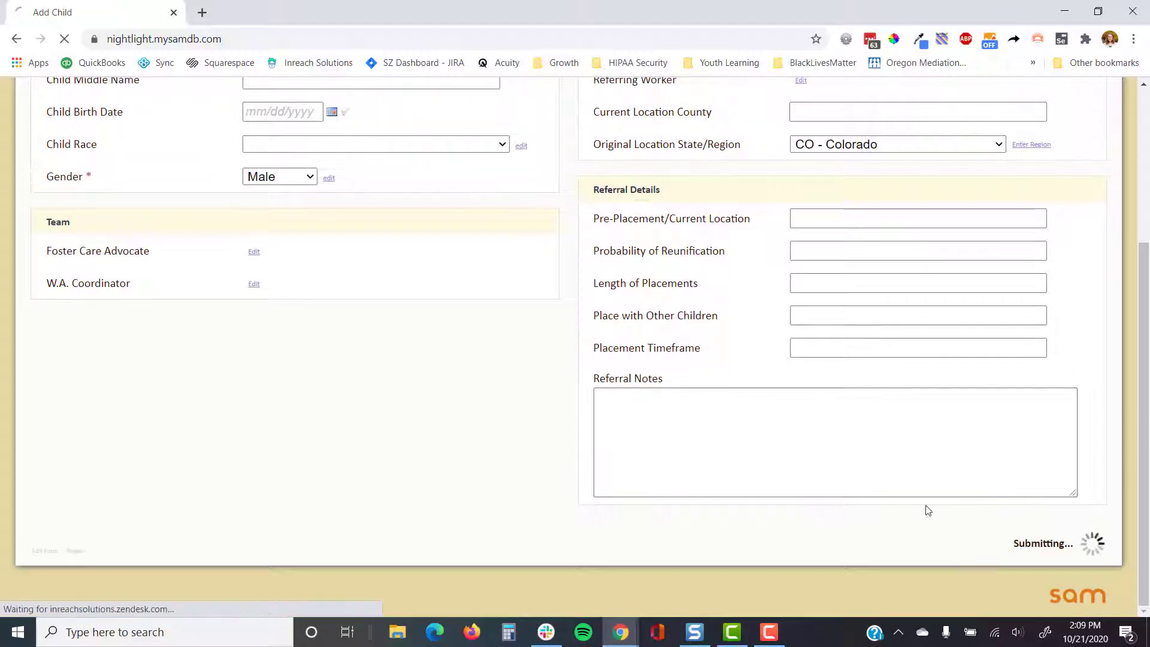
# Step: In a new Foster Family tab, start a family named Test, InReach Foster Family
pyautogui.rightClick(689, 142)
pyautogui.press('Escape')
pyautogui.middleClick(696, 143)
pyautogui.click(258, 12)
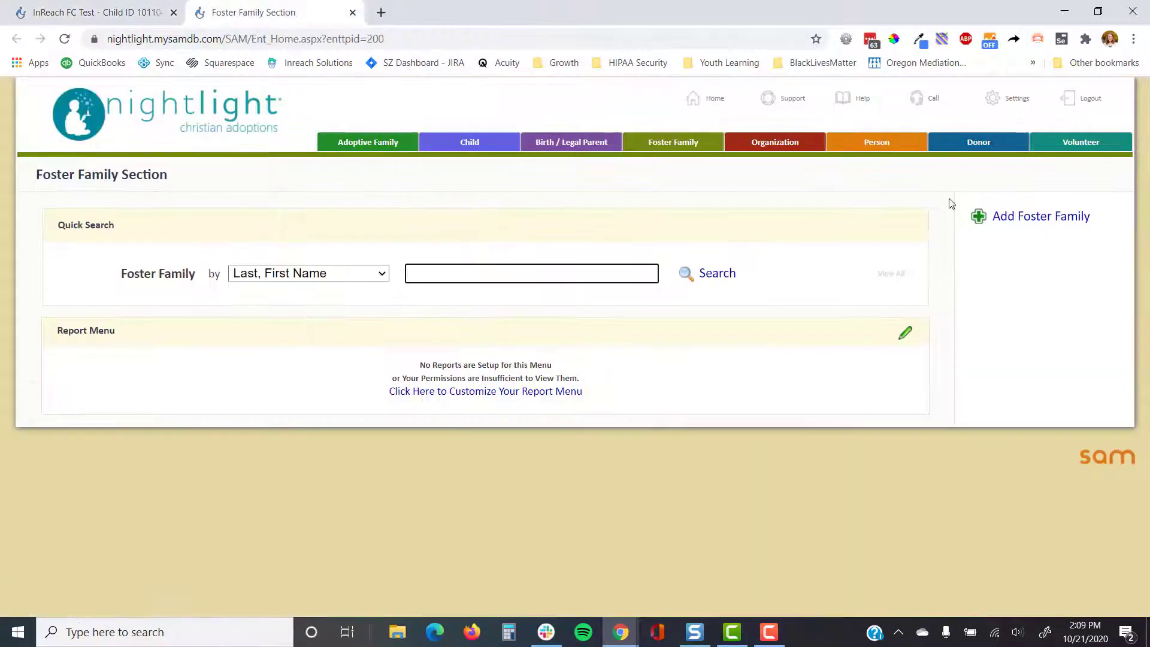
pyautogui.click(1031, 222)
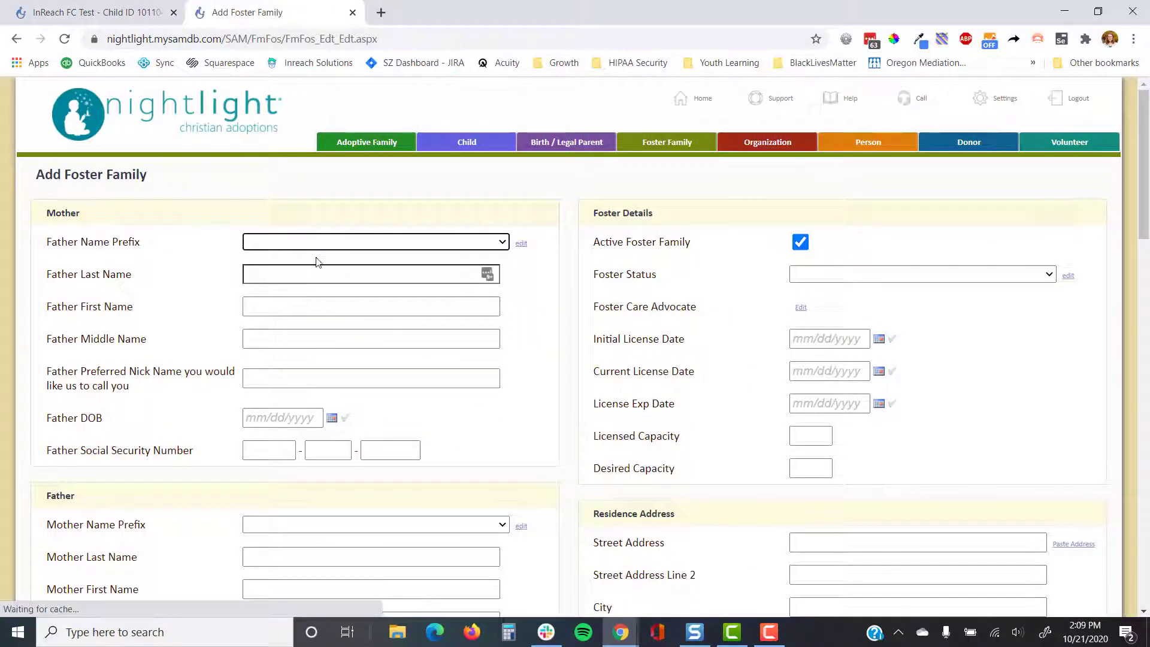
pyautogui.write('Test')
pyautogui.press('Tab')
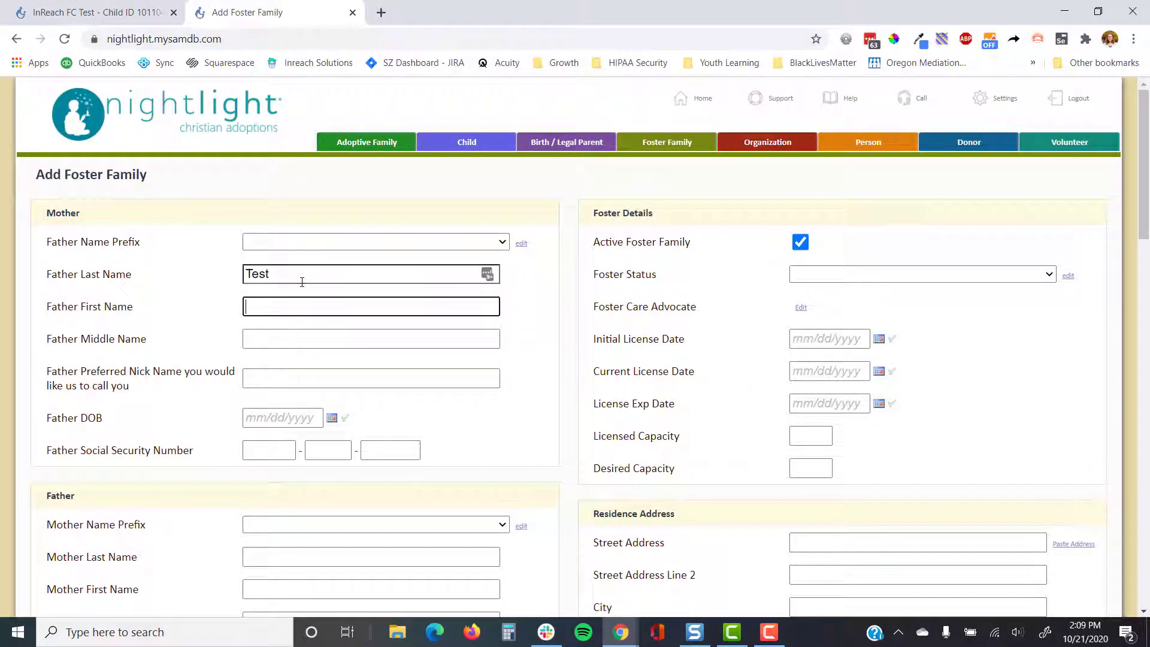
pyautogui.write('InReach Foster Family')
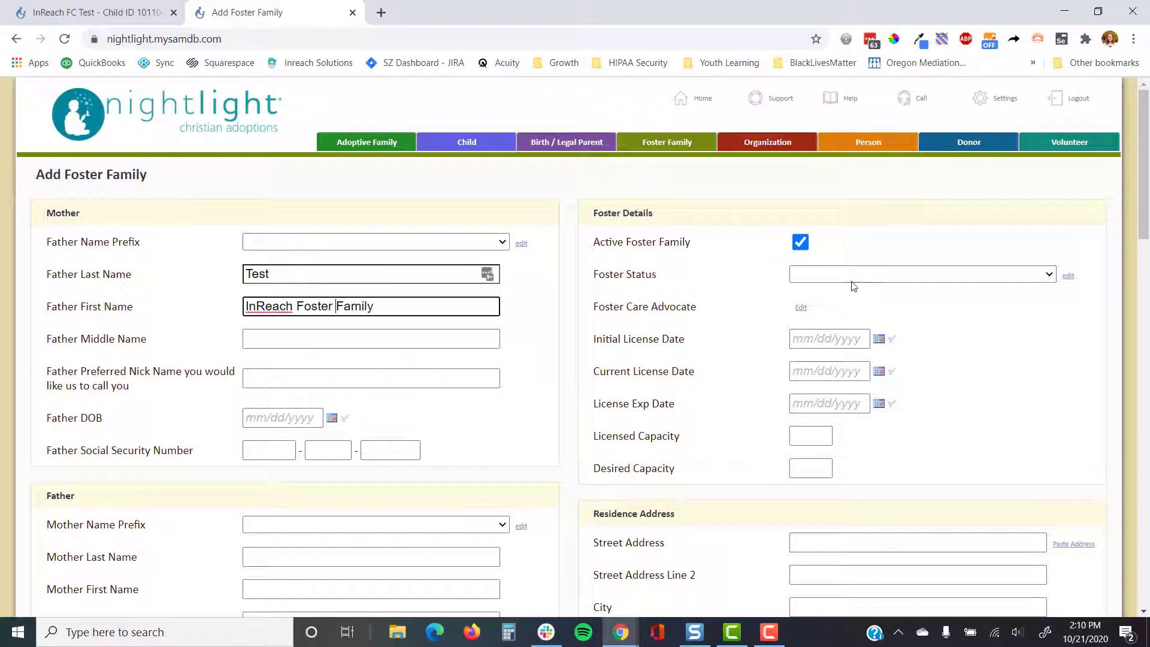
# Step: Set foster status Active and residence state CO - Colorado, then save the family
pyautogui.click(850, 277)
pyautogui.click(834, 341)
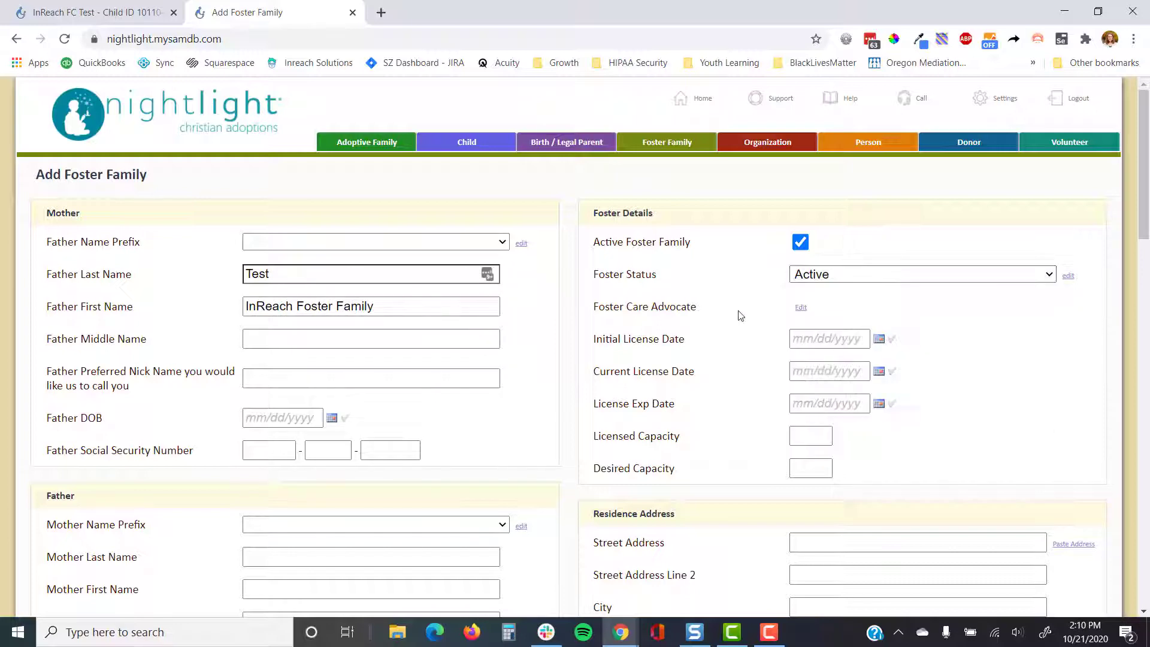
pyautogui.scroll(-2, 729, 341)
pyautogui.scroll(-4, 727, 349)
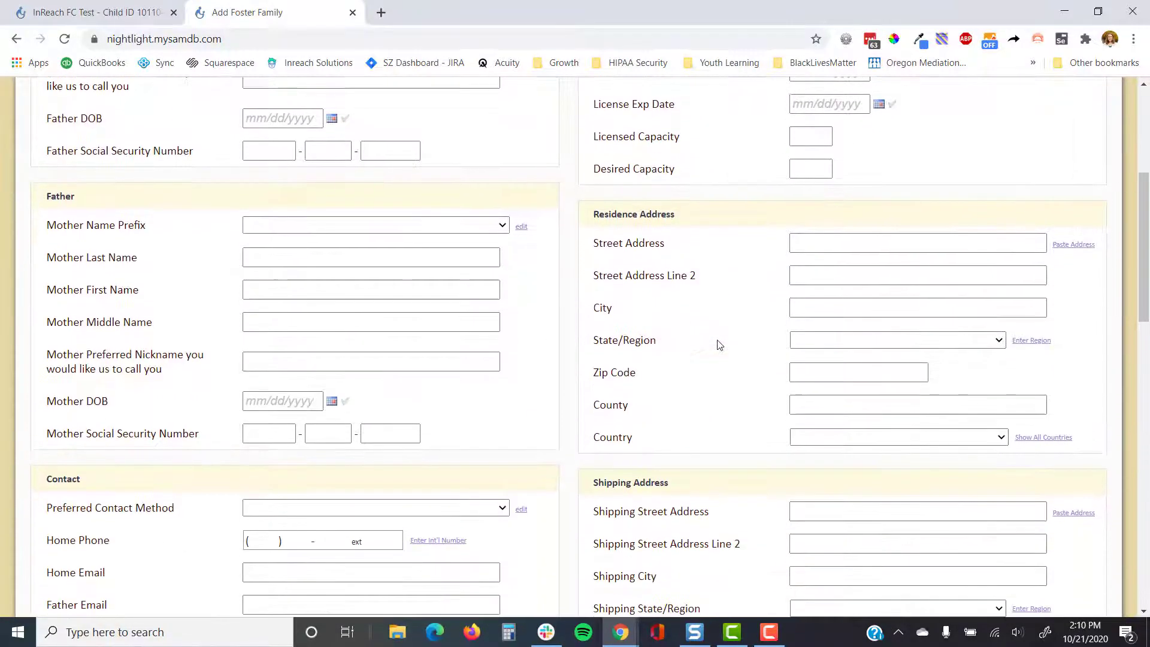
pyautogui.click(839, 267)
pyautogui.press('c')
pyautogui.press('o')
pyautogui.press('Return')
pyautogui.scroll(-4, 826, 282)
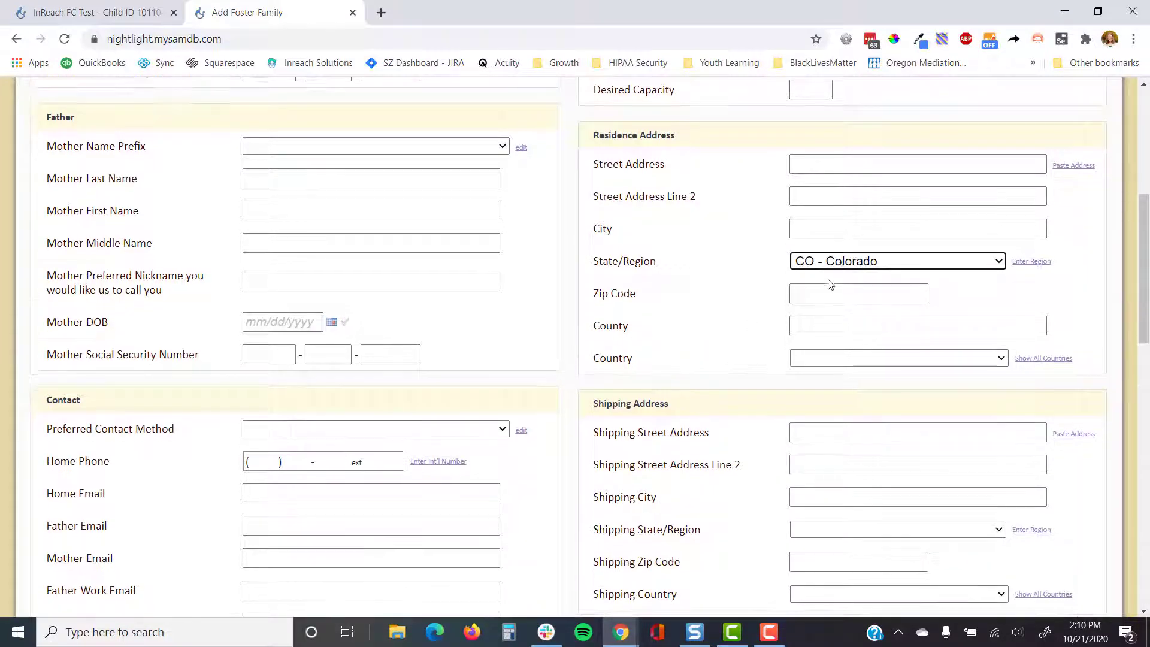
pyautogui.scroll(-12, 828, 288)
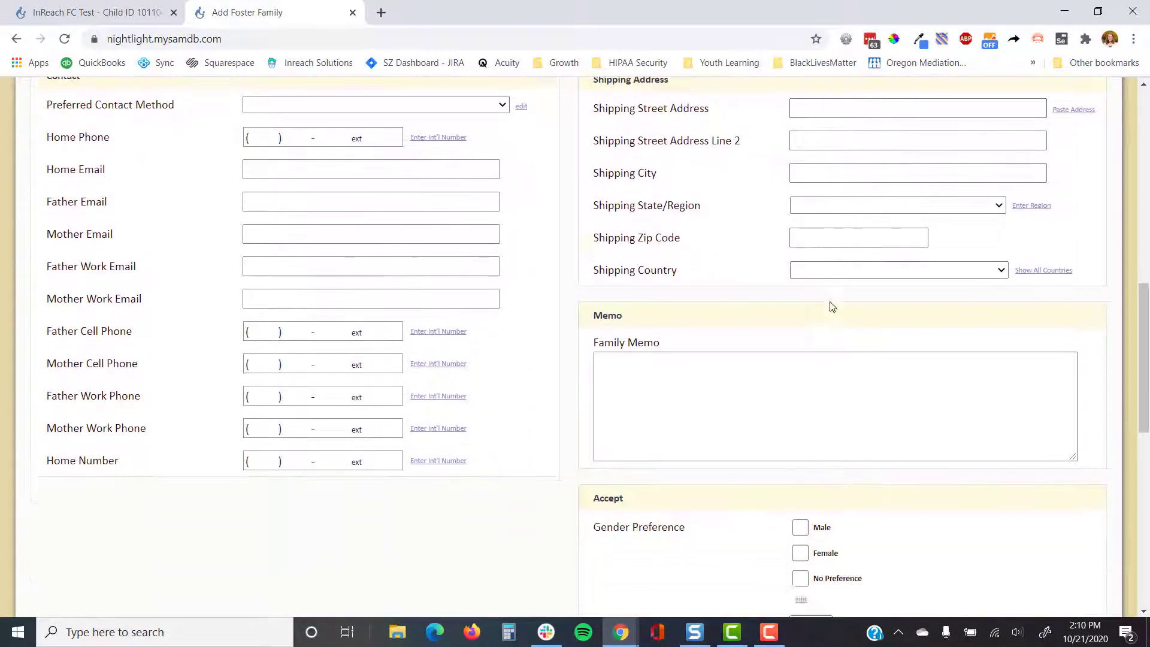
pyautogui.scroll(-1, 838, 357)
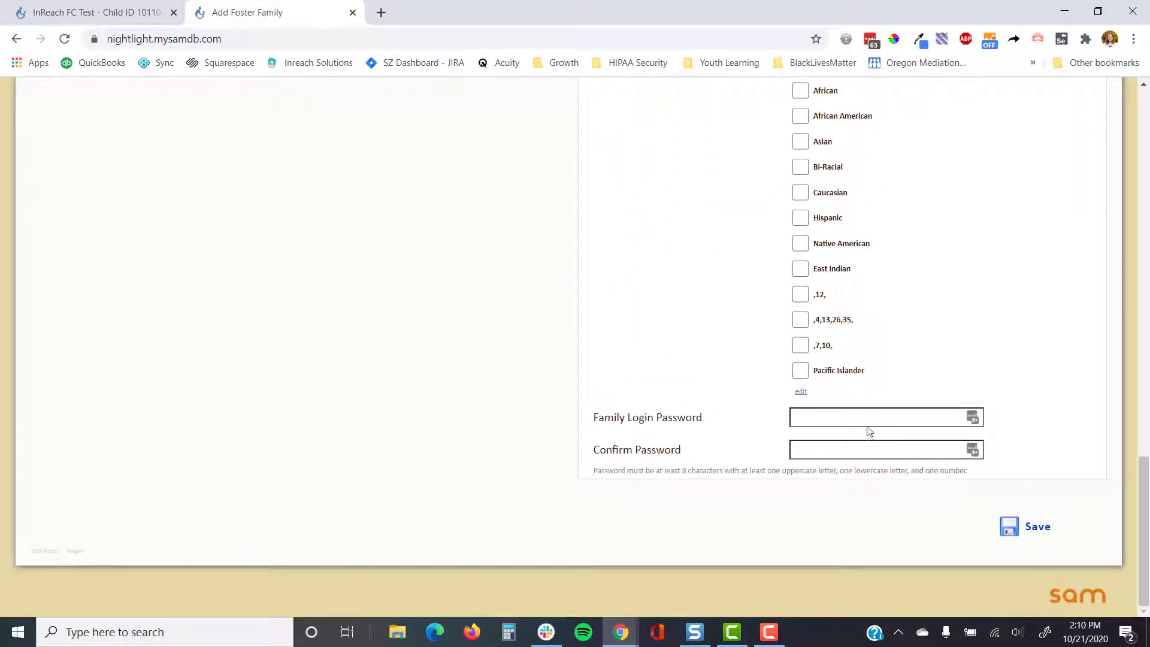
pyautogui.click(1029, 527)
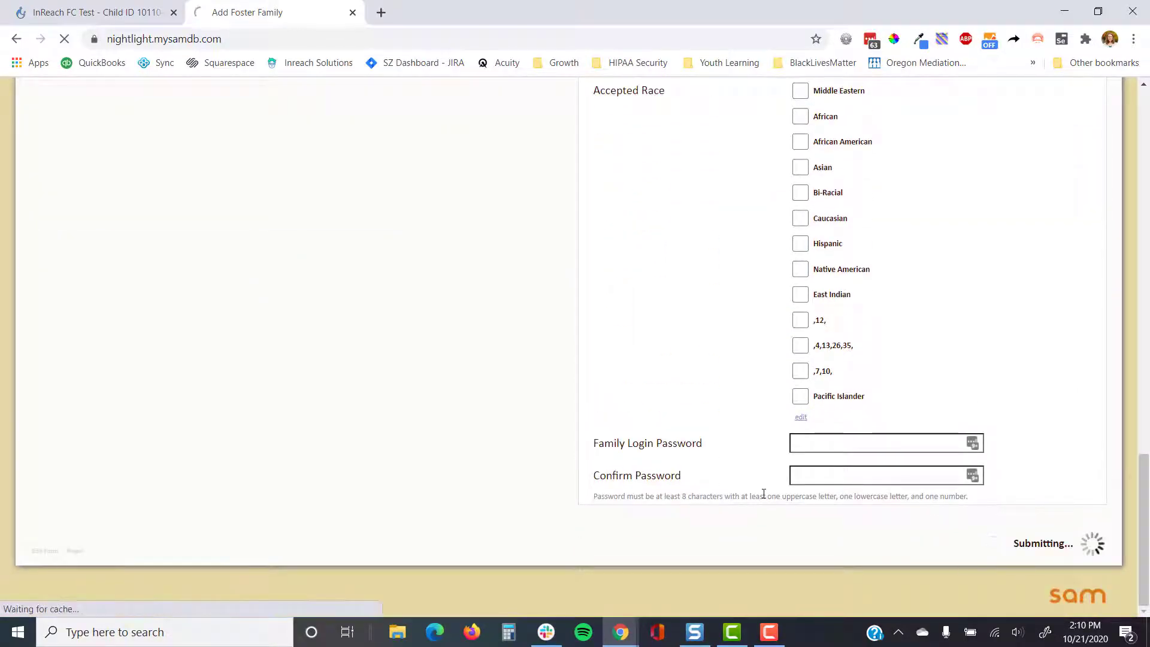
# Step: Change the family's case type to Foster Care - Only and return to the child's case
pyautogui.scroll(-2, 747, 416)
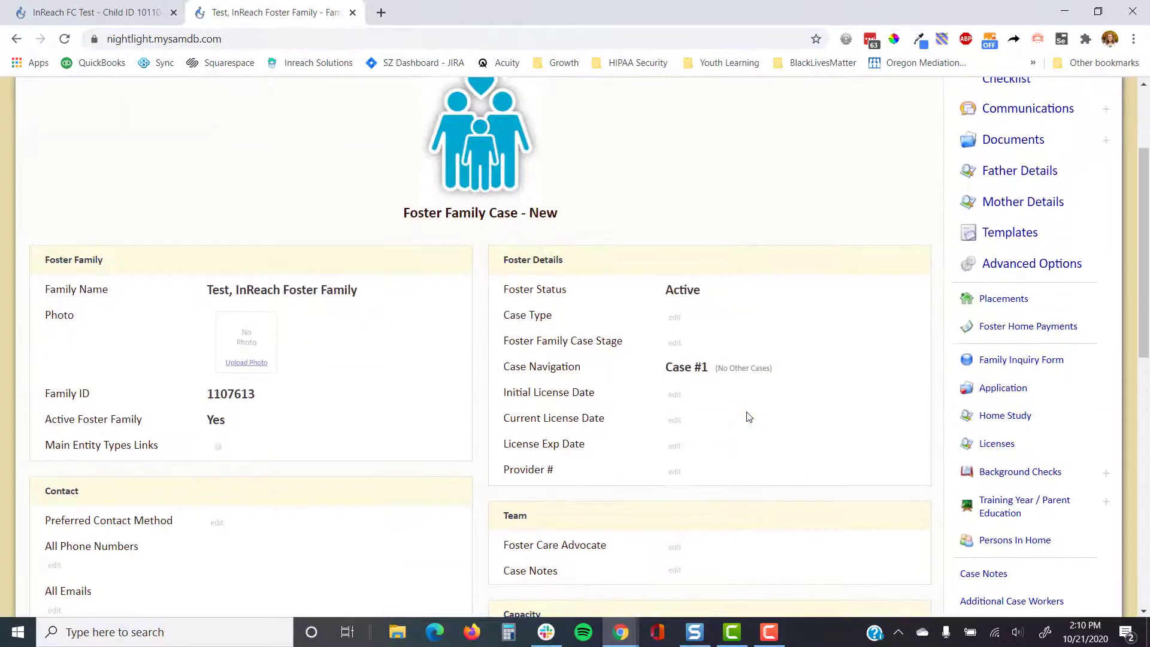
pyautogui.scroll(-1, 748, 335)
pyautogui.click(675, 243)
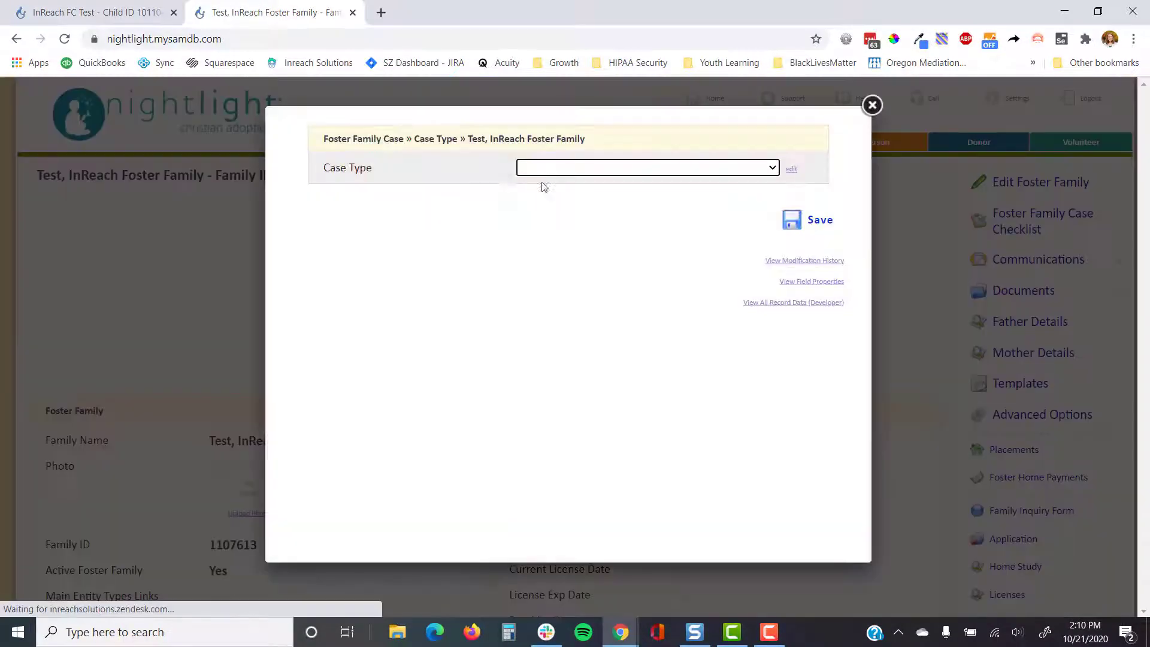
pyautogui.click(545, 168)
pyautogui.click(563, 213)
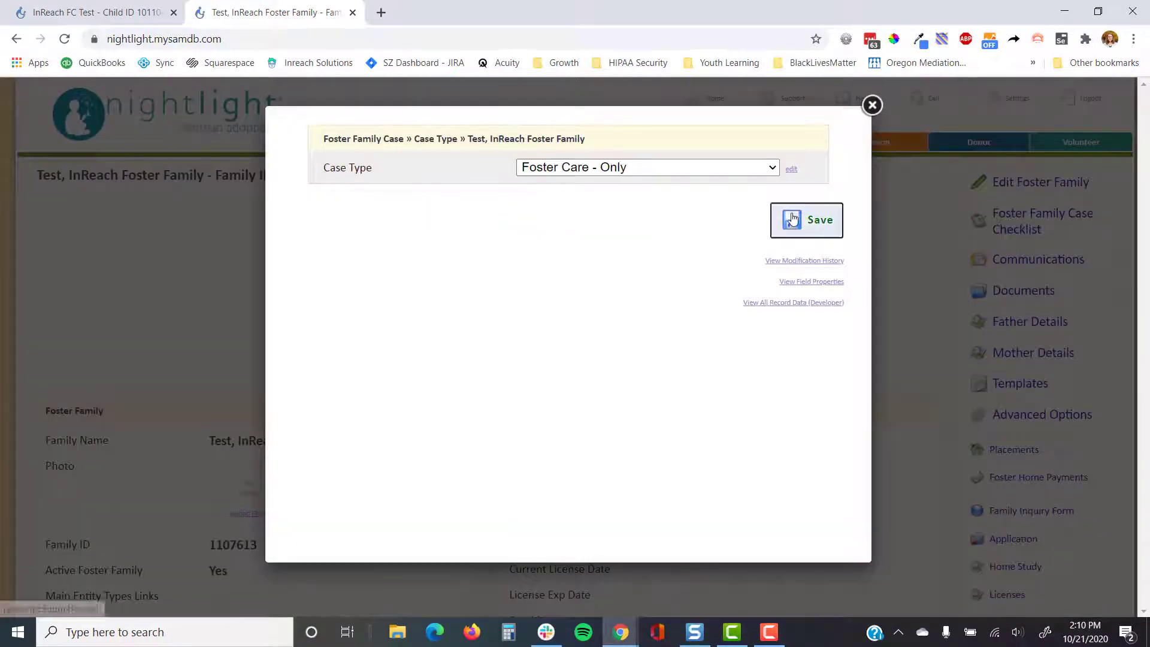
pyautogui.click(792, 220)
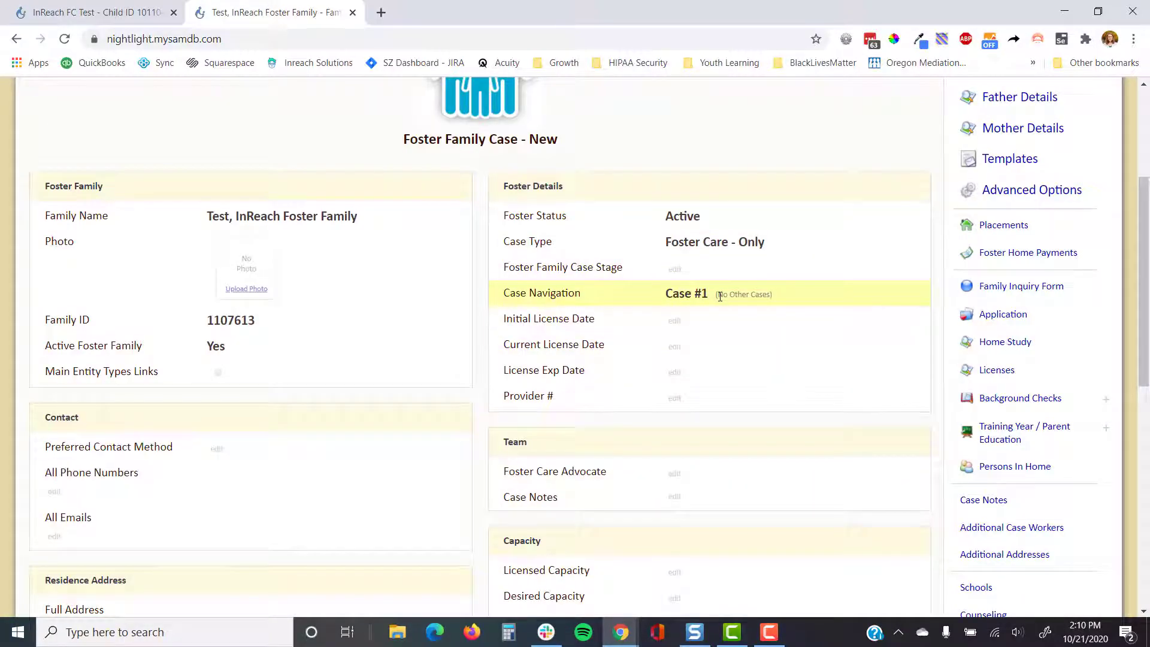
pyautogui.click(138, 12)
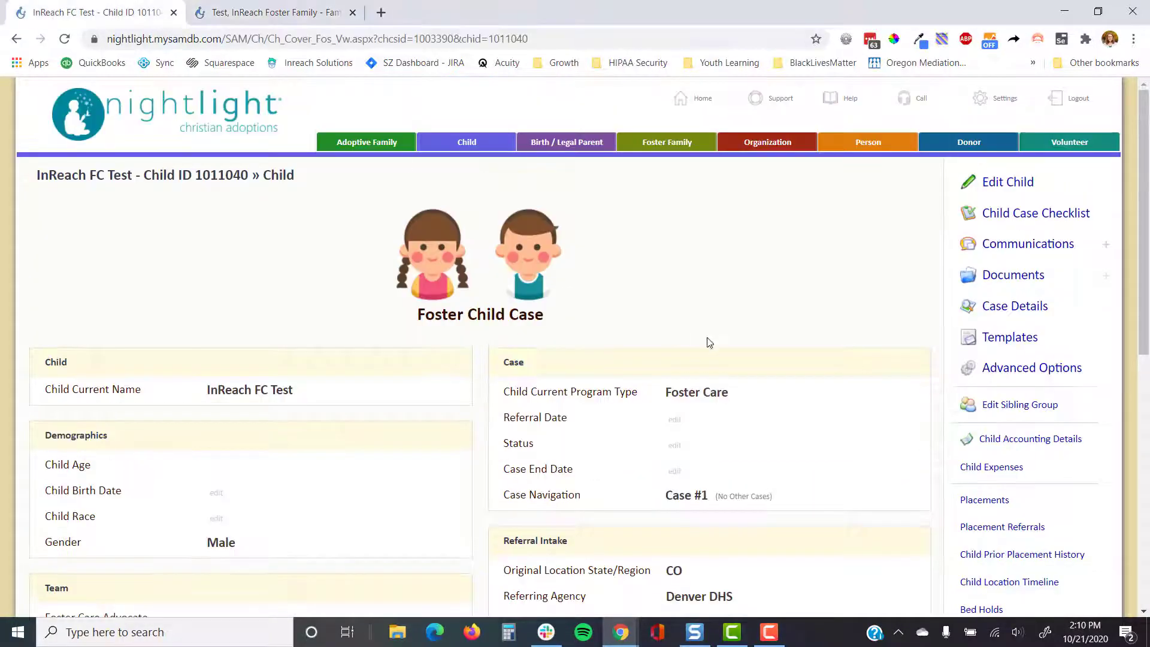
# Step: Add a Foster Home placement at Test, InReach Foster Family starting 8/21/2020
pyautogui.click(995, 512)
pyautogui.click(1040, 214)
pyautogui.click(64, 322)
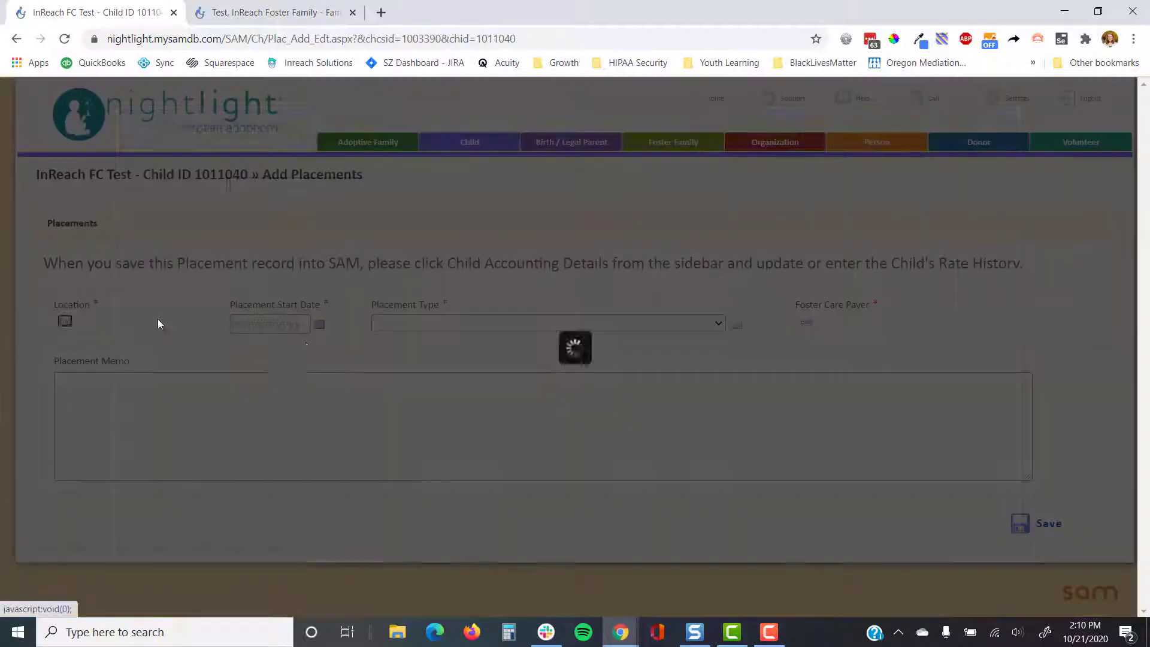
pyautogui.write('test')
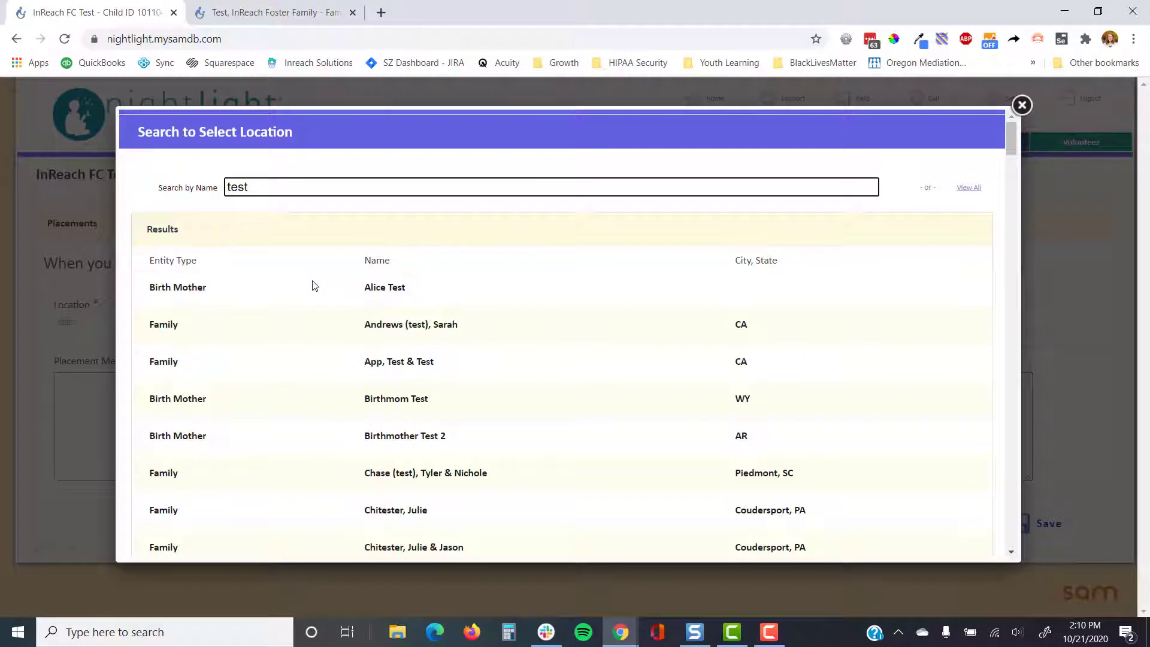
pyautogui.write(', inreach')
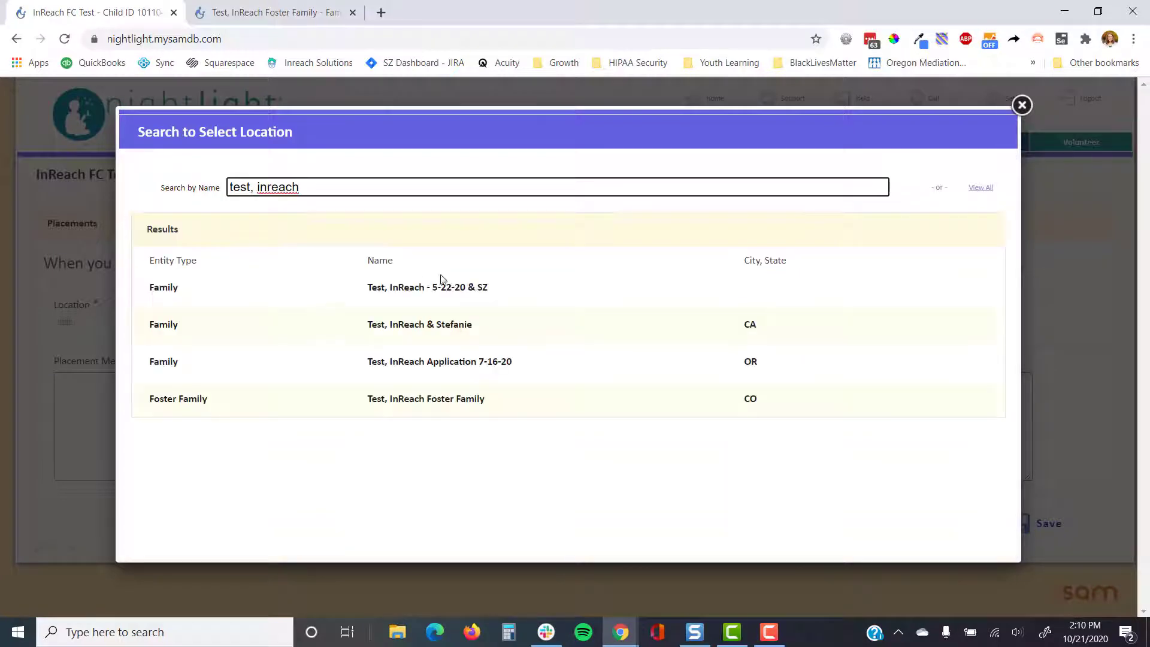
pyautogui.click(439, 400)
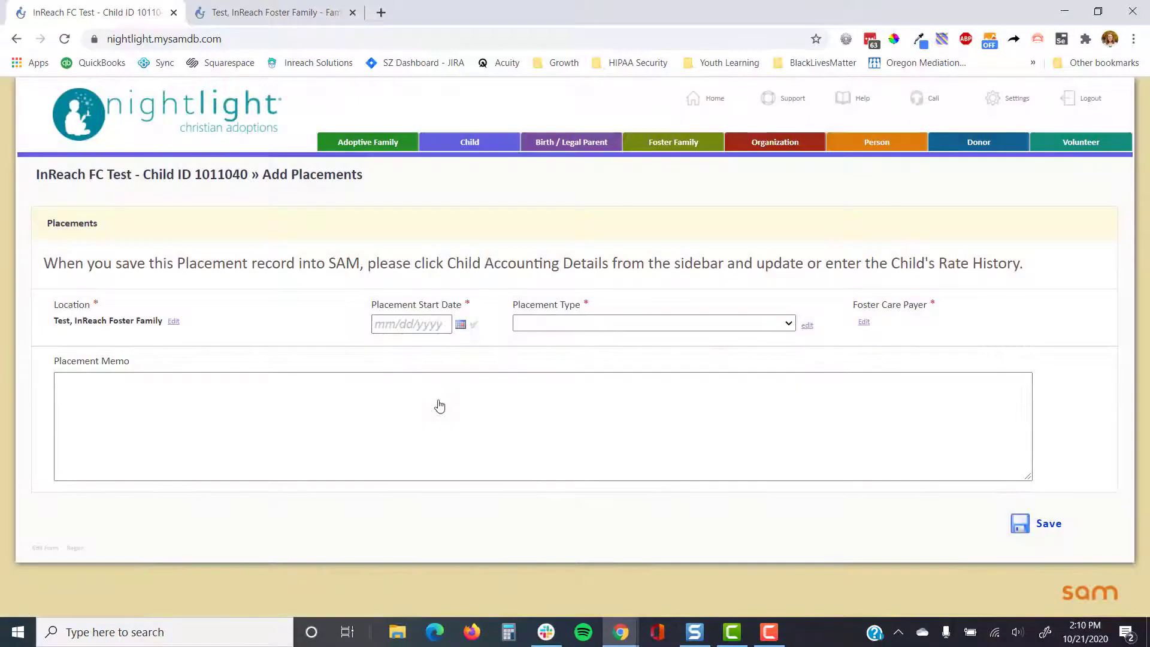
pyautogui.click(474, 324)
pyautogui.moveTo(389, 324); pyautogui.dragTo(370, 326)
pyautogui.write('8/21/2020')
pyautogui.click(562, 324)
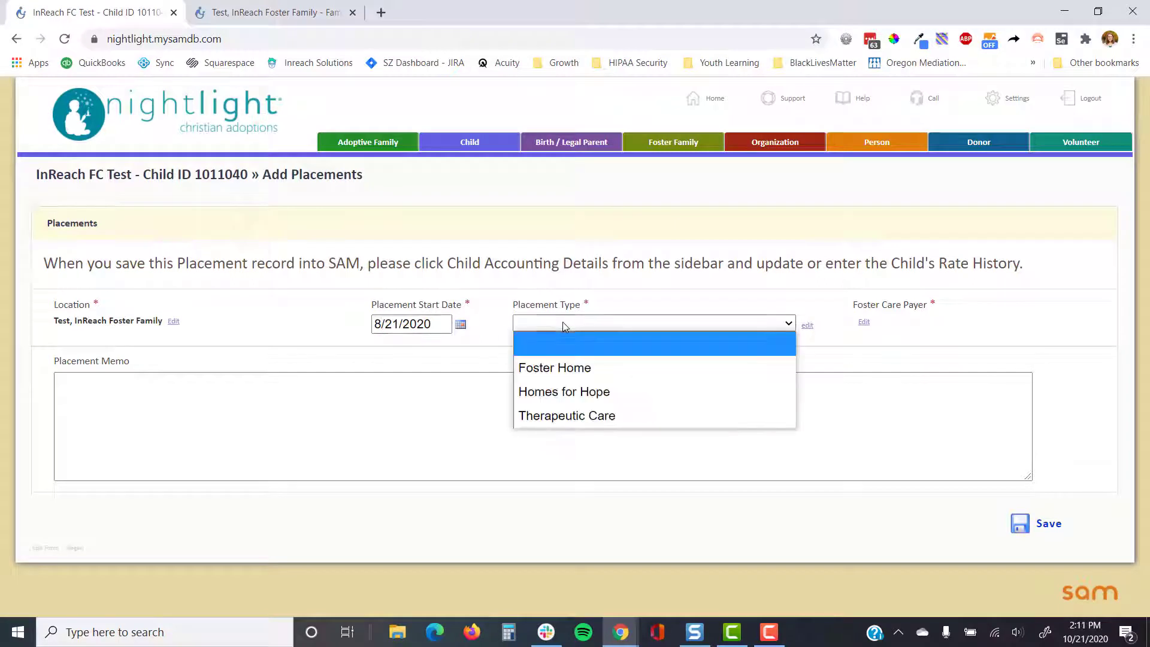
pyautogui.click(566, 361)
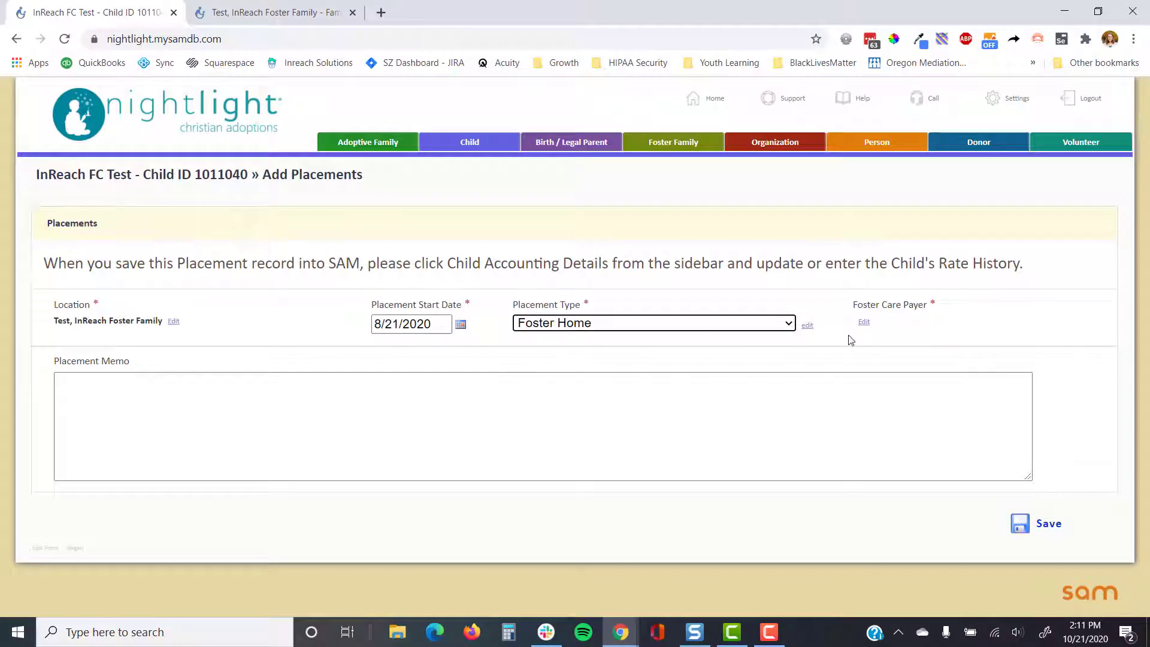
# Step: Set Denver County: CO Department of Human Services as foster care payer and save the placement
pyautogui.click(863, 322)
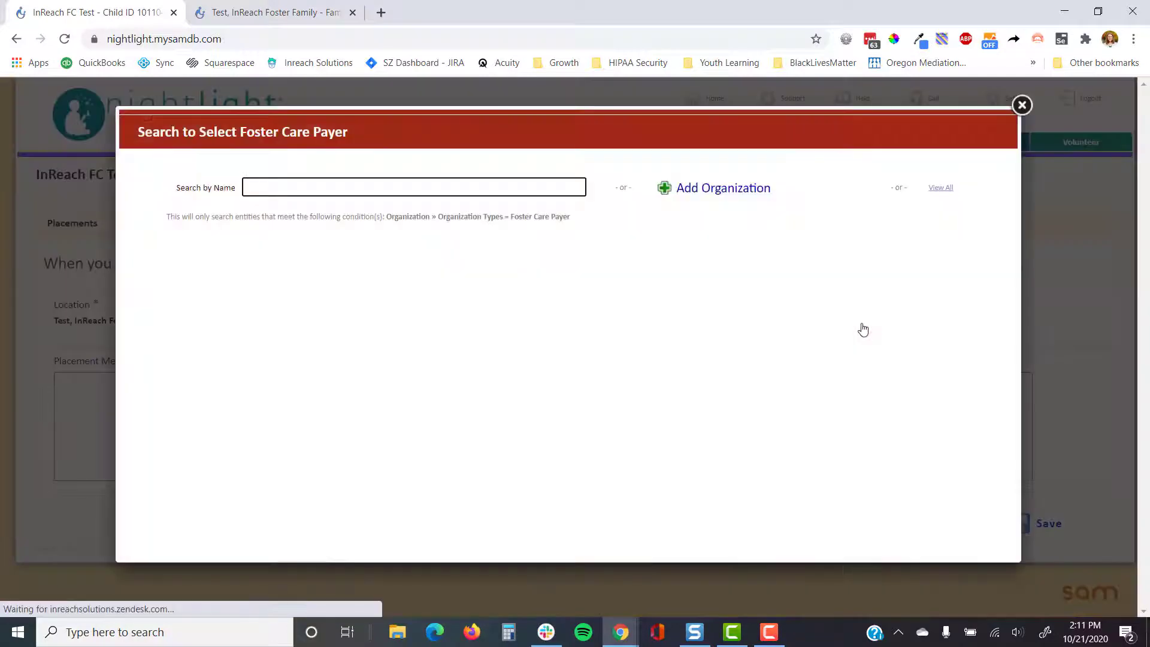
pyautogui.write('denver')
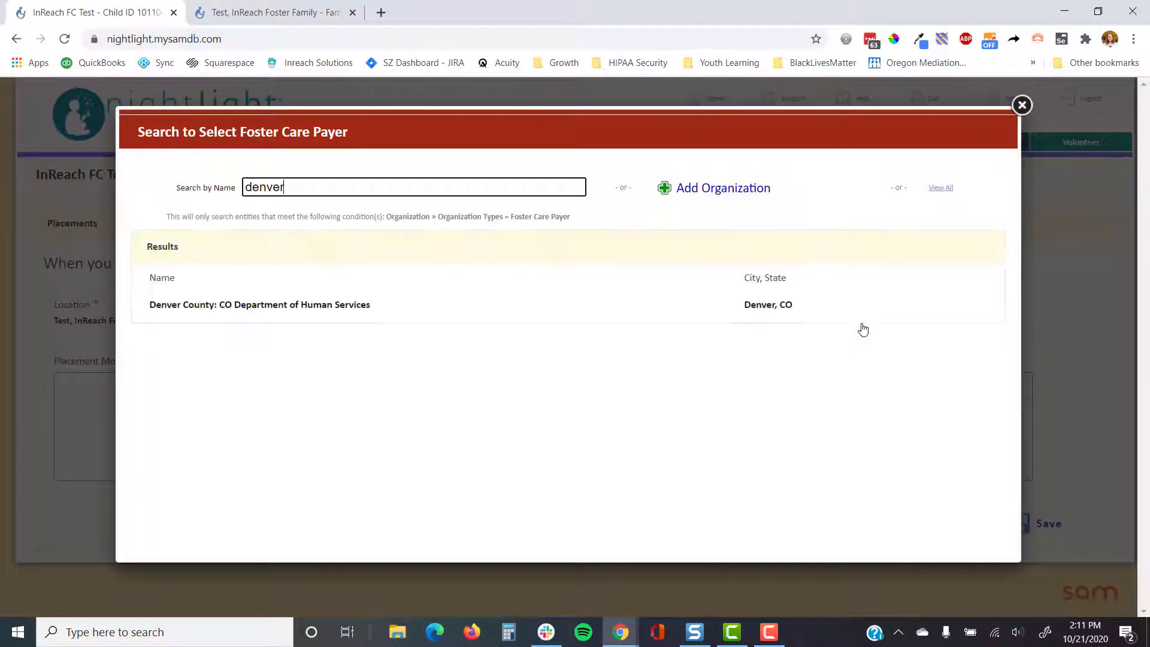
pyautogui.moveTo(578, 218); pyautogui.dragTo(389, 230)
pyautogui.rightClick(389, 230)
pyautogui.click(399, 239)
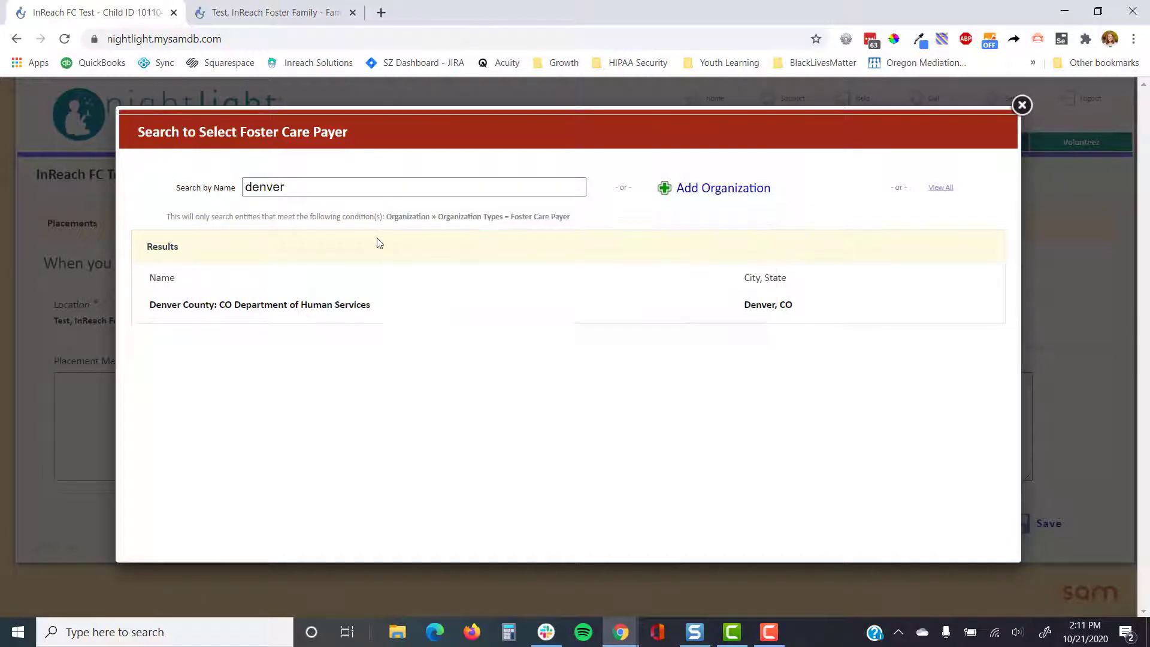
pyautogui.click(347, 305)
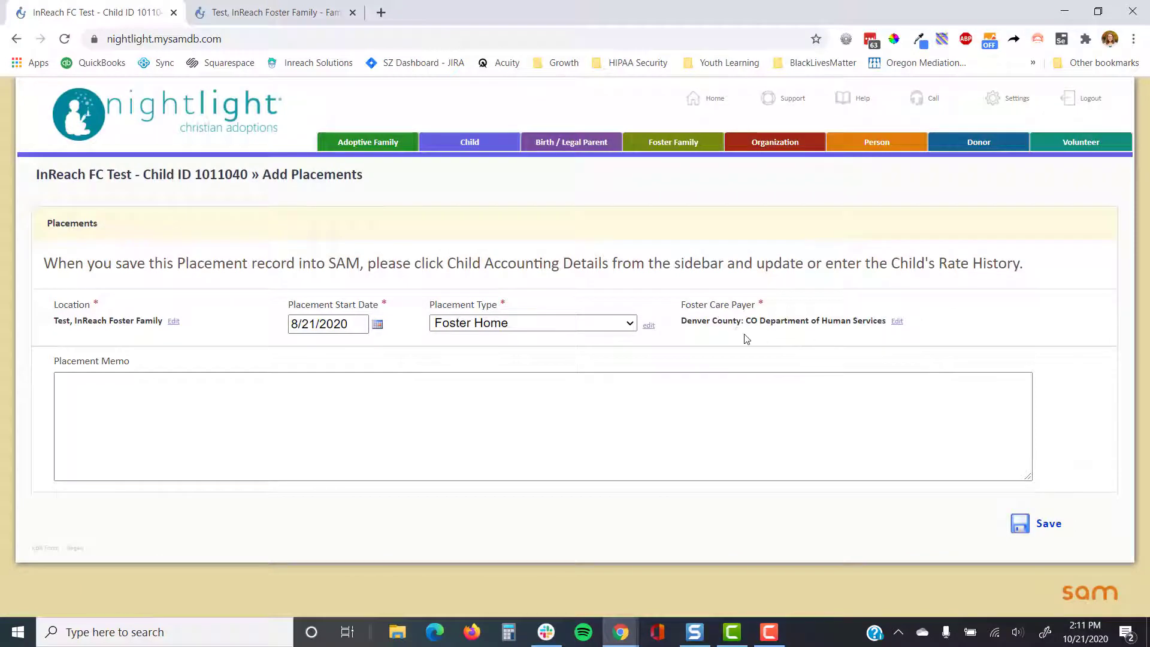
pyautogui.moveTo(759, 322); pyautogui.dragTo(749, 322)
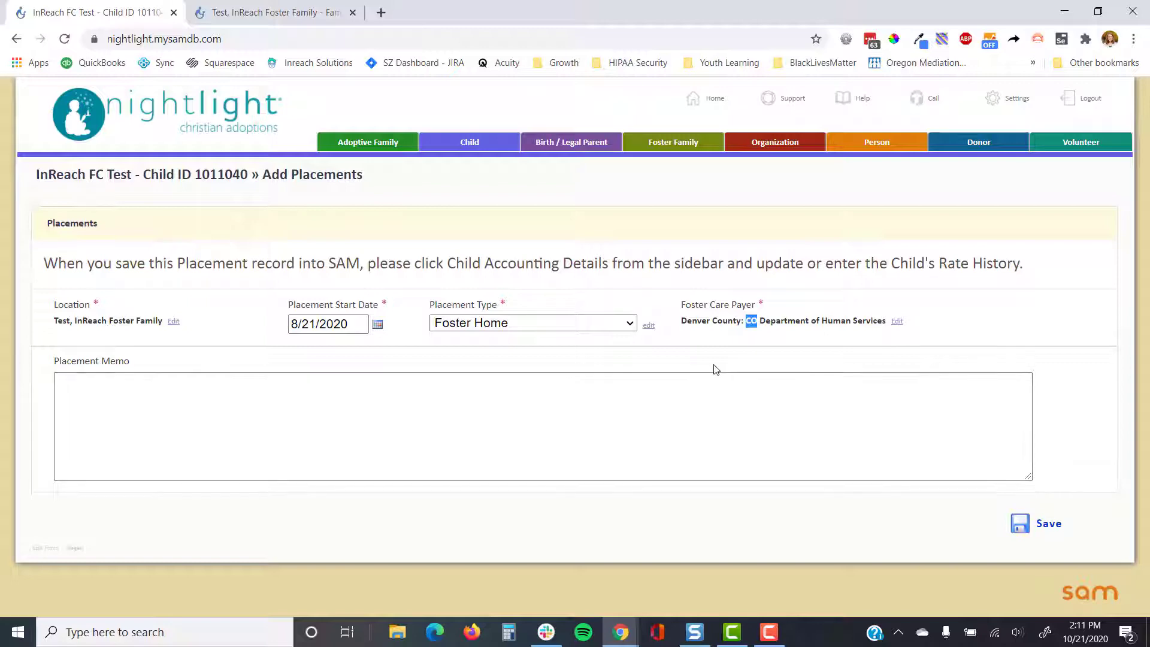
pyautogui.click(1024, 522)
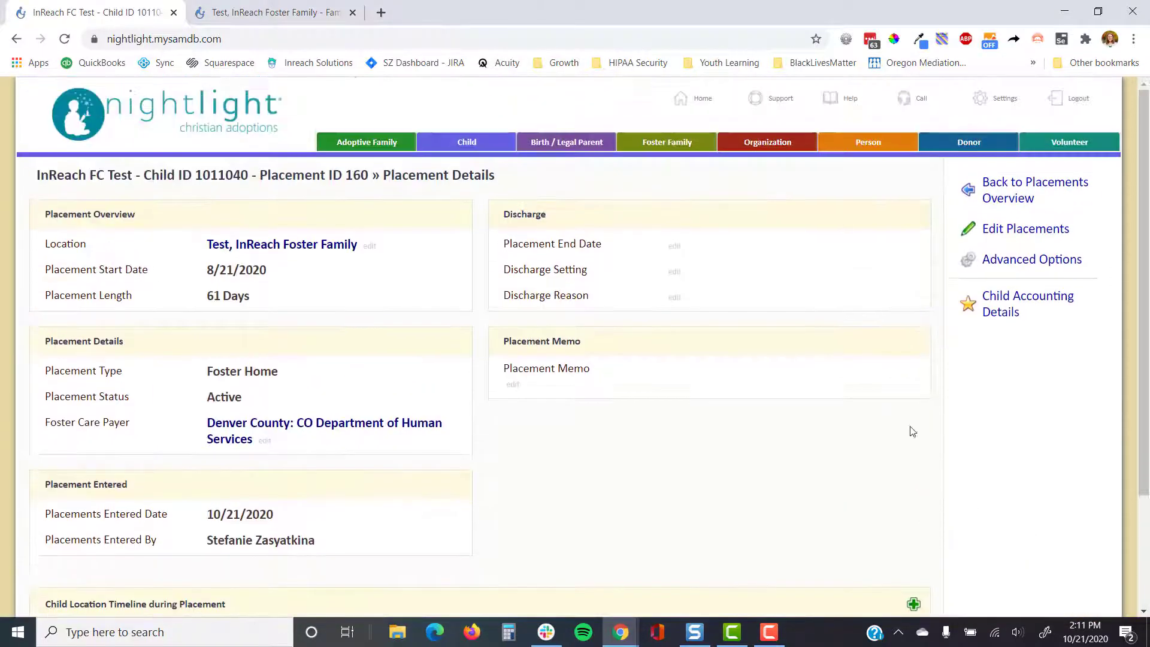
pyautogui.moveTo(513, 179); pyautogui.dragTo(384, 177)
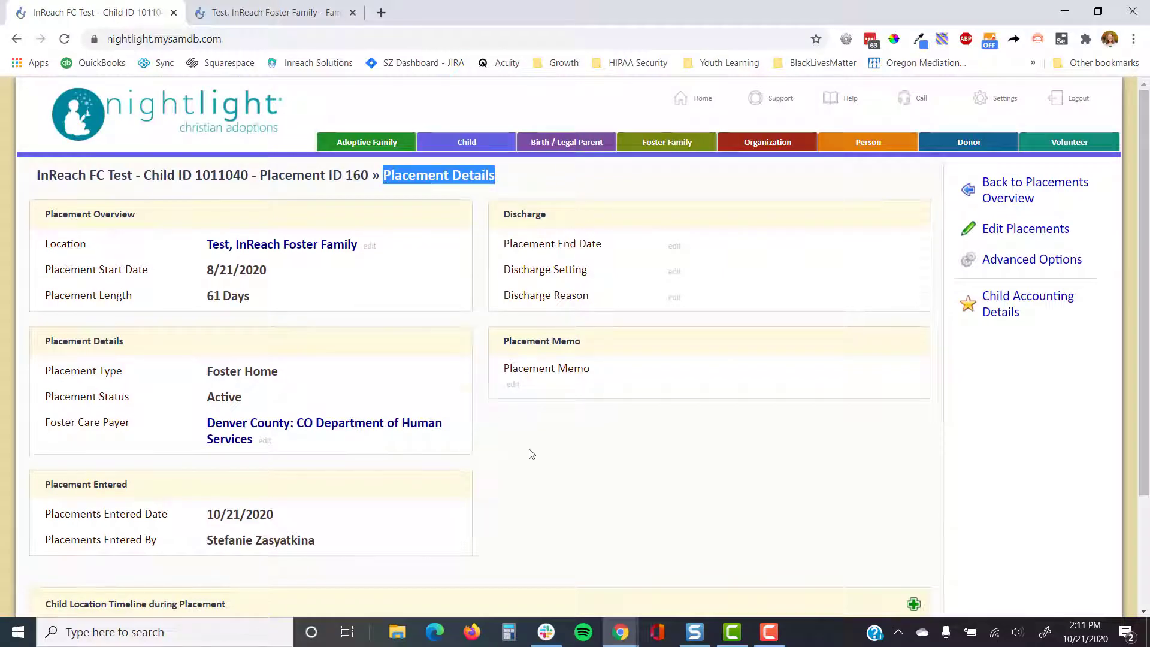
# Step: Check the placement's 8/21/2020 arrival date, then go back to the Placements Overview
pyautogui.scroll(-3, 529, 454)
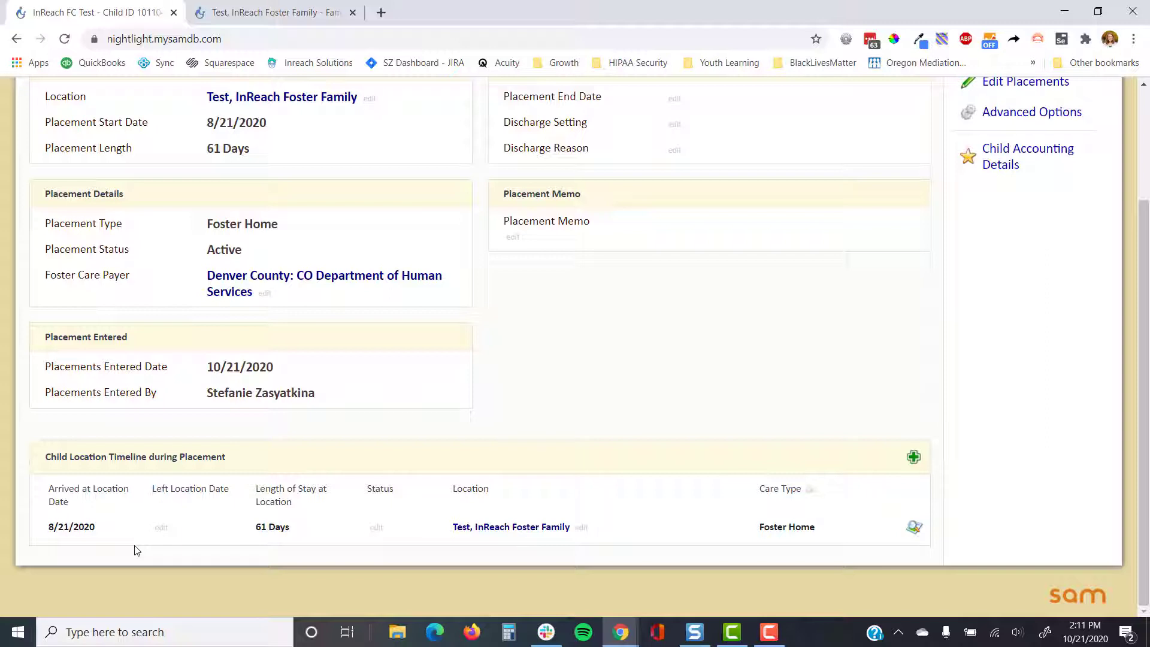
pyautogui.moveTo(115, 532); pyautogui.dragTo(47, 537)
pyautogui.scroll(3, 421, 465)
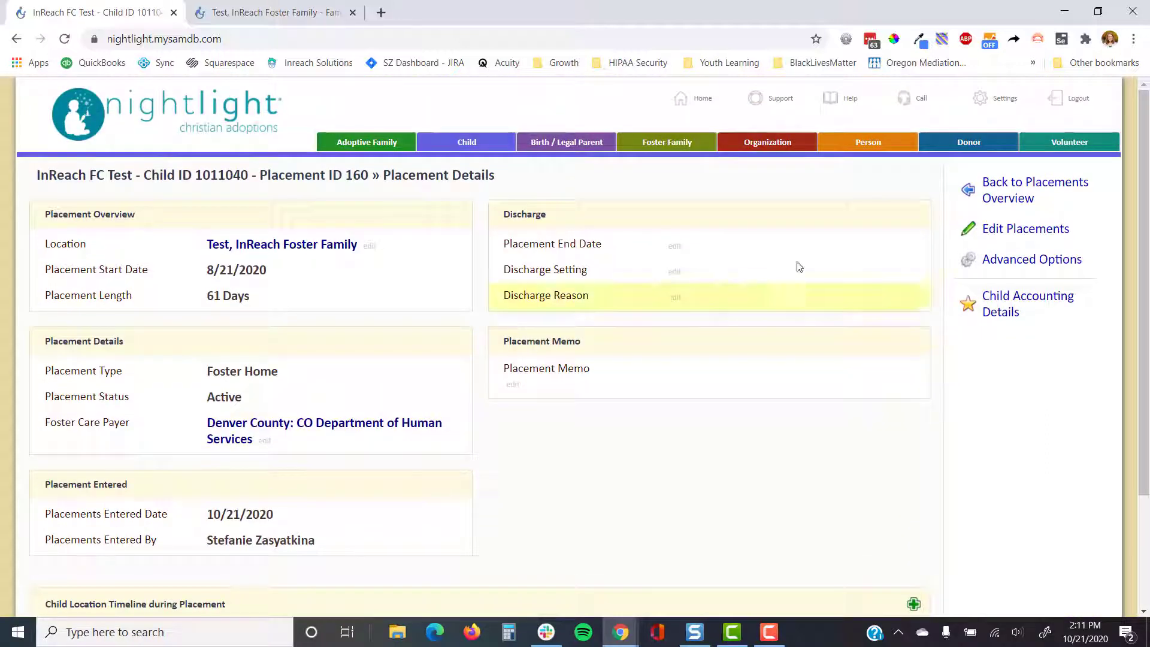
pyautogui.click(982, 195)
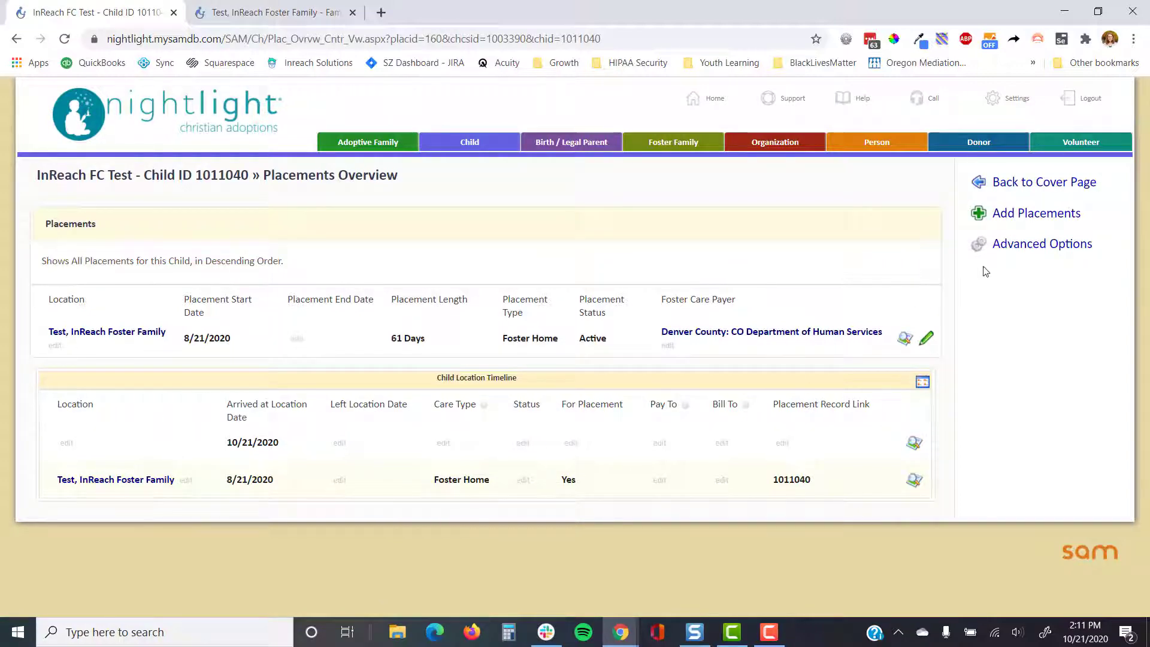
# Step: Delete the blank 10/21/2020 timeline entry via Advanced Options > Delete One of the Sub-Records
pyautogui.click(1013, 251)
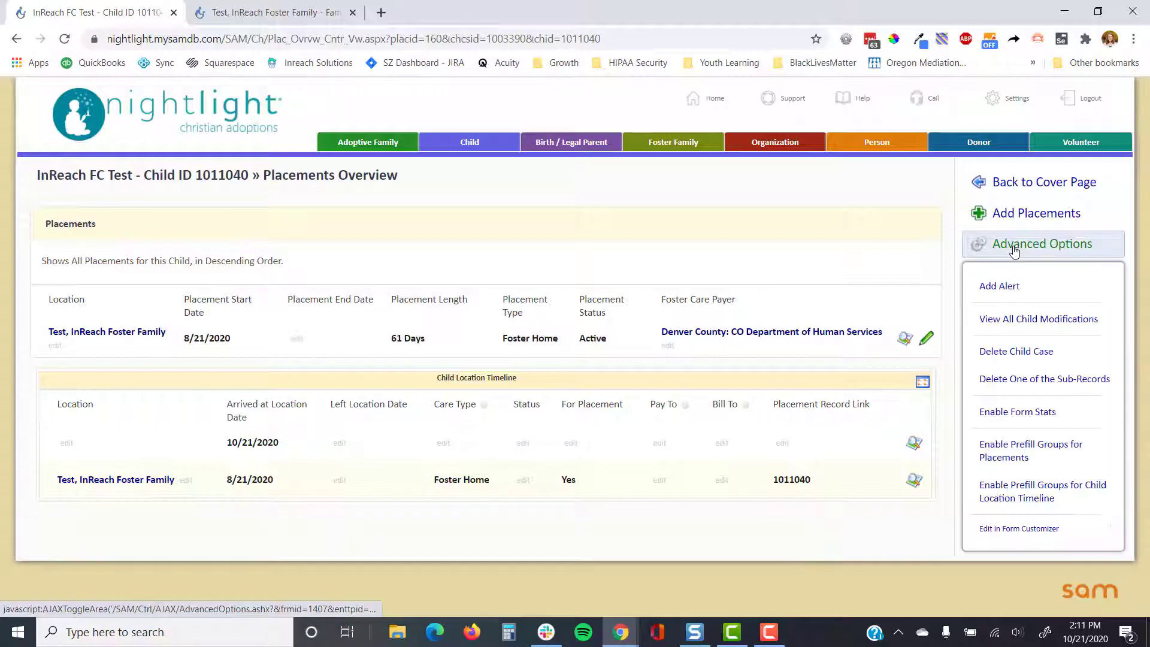
pyautogui.click(1016, 379)
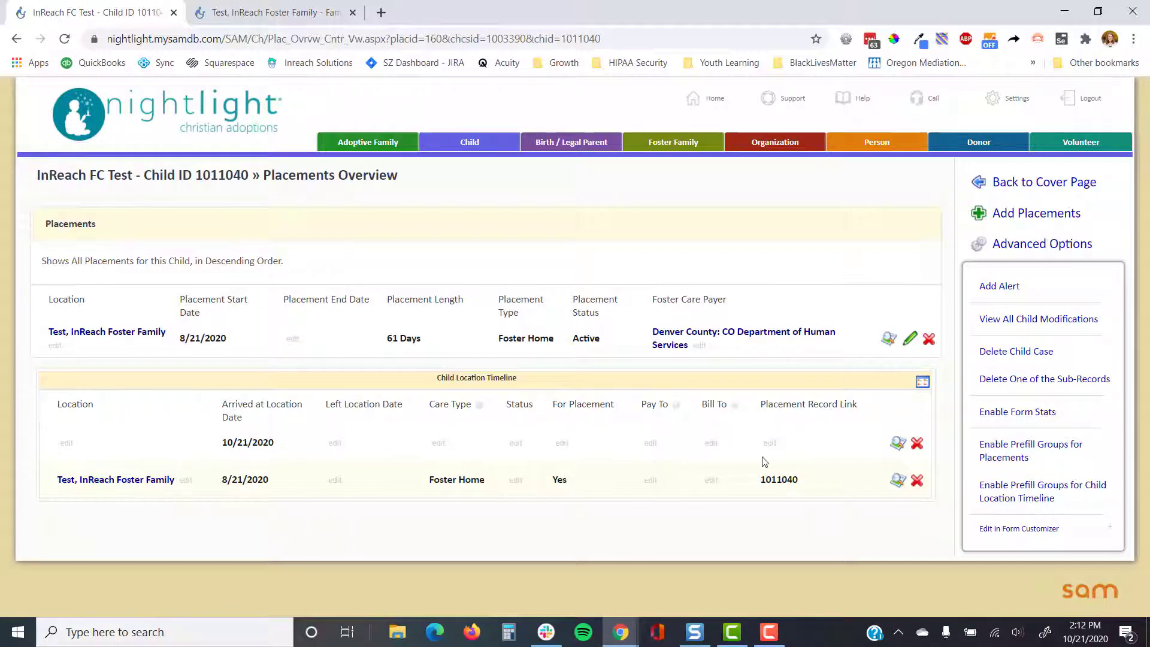
pyautogui.click(917, 443)
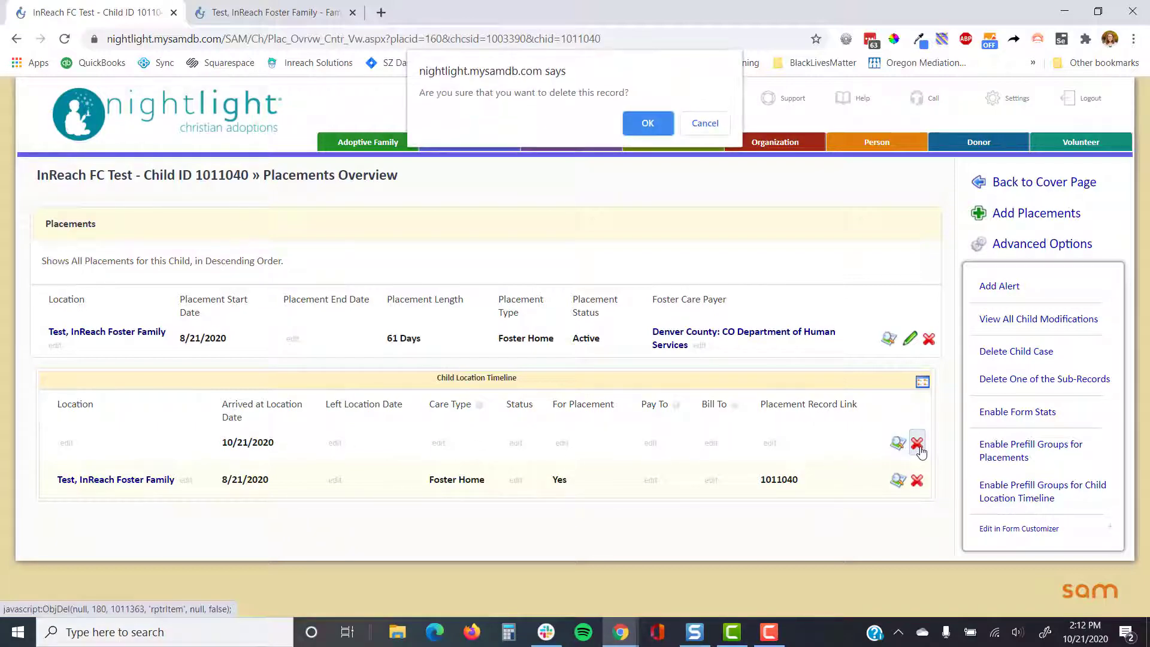
pyautogui.click(654, 122)
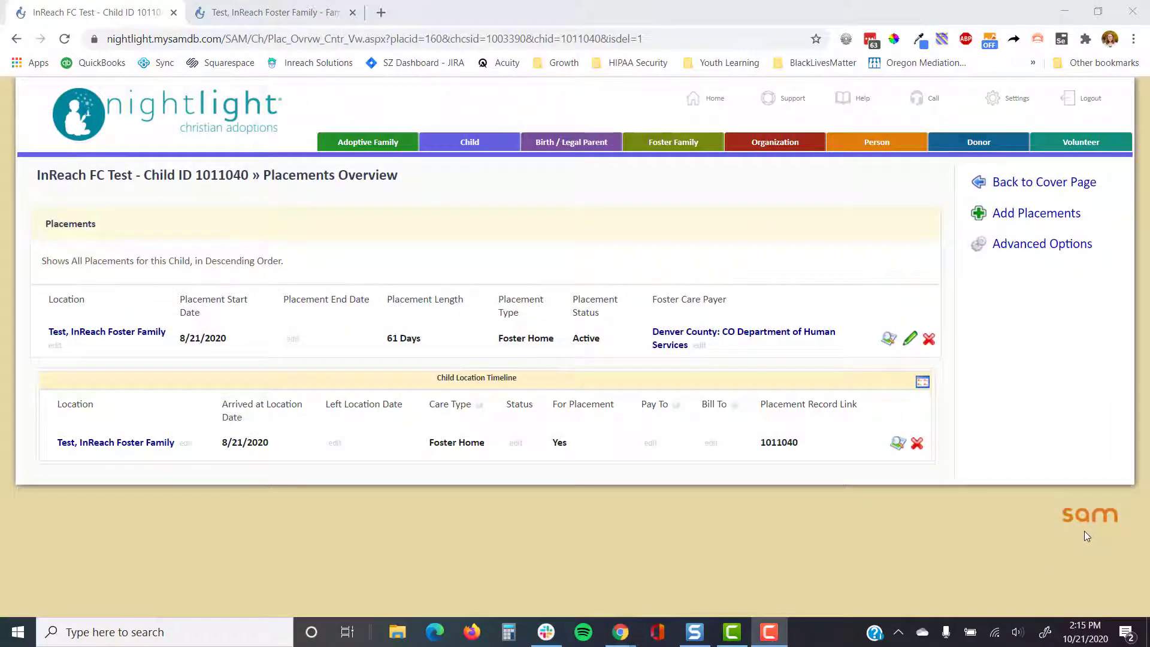
pyautogui.click(437, 382)
pyautogui.click(437, 382)
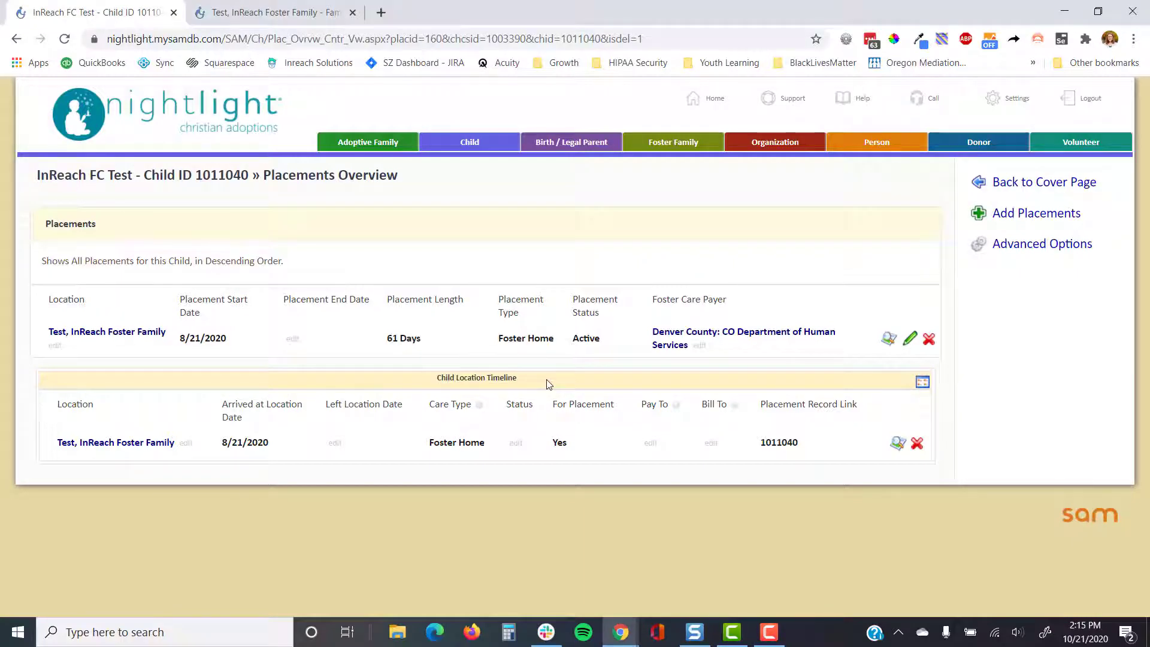
# Step: Check the case page's Original Location State and the placements list, then open Child Accounting Details
pyautogui.click(998, 181)
pyautogui.scroll(-5, 687, 341)
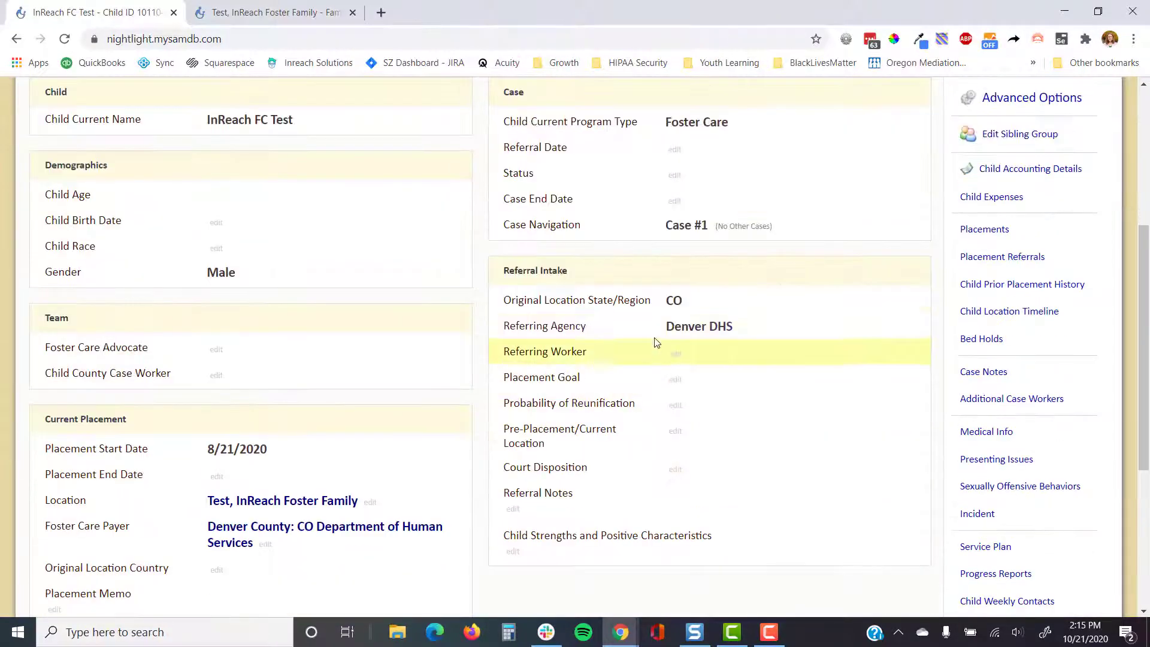
pyautogui.moveTo(653, 302); pyautogui.dragTo(507, 305)
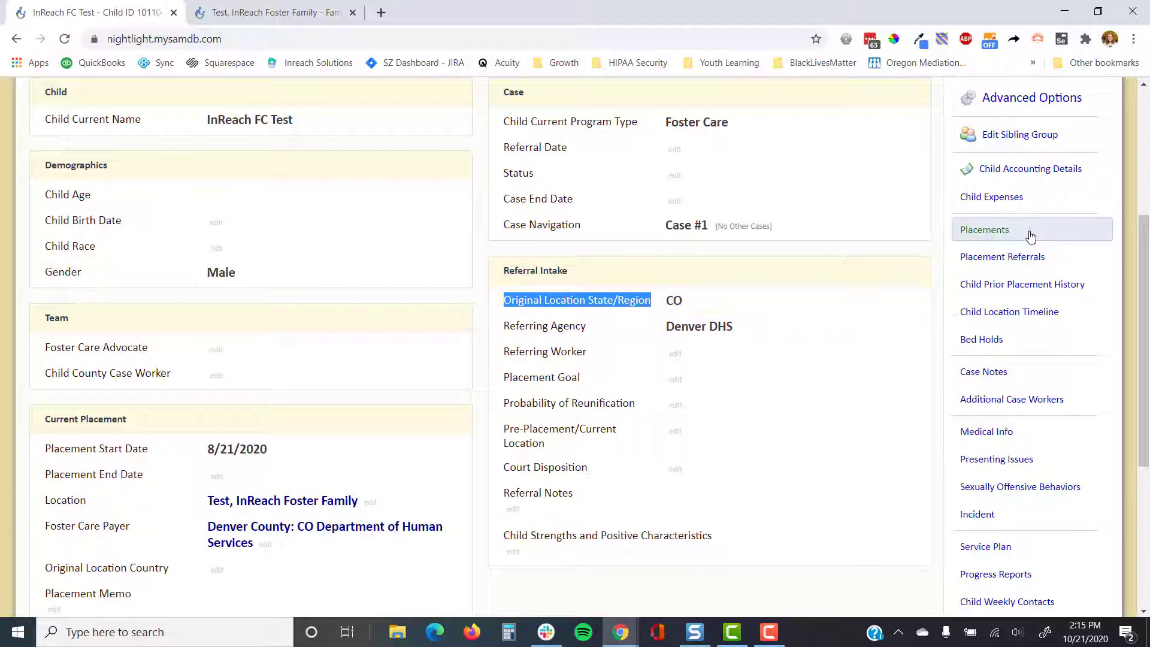
pyautogui.click(984, 230)
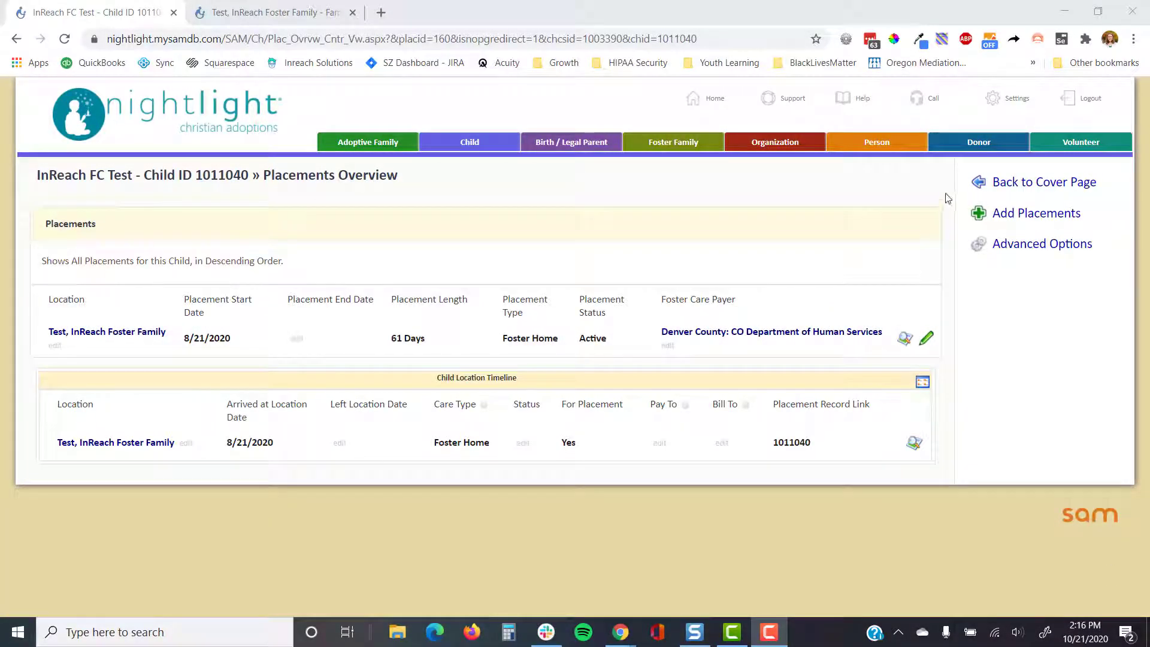
pyautogui.click(1010, 180)
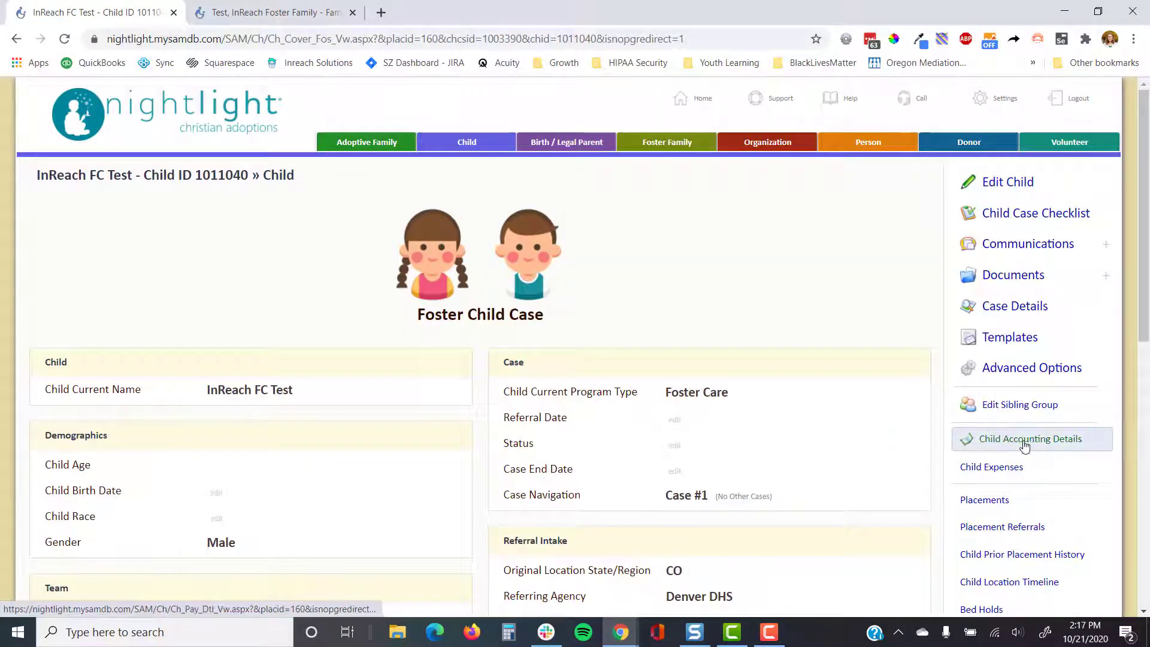
pyautogui.click(1048, 445)
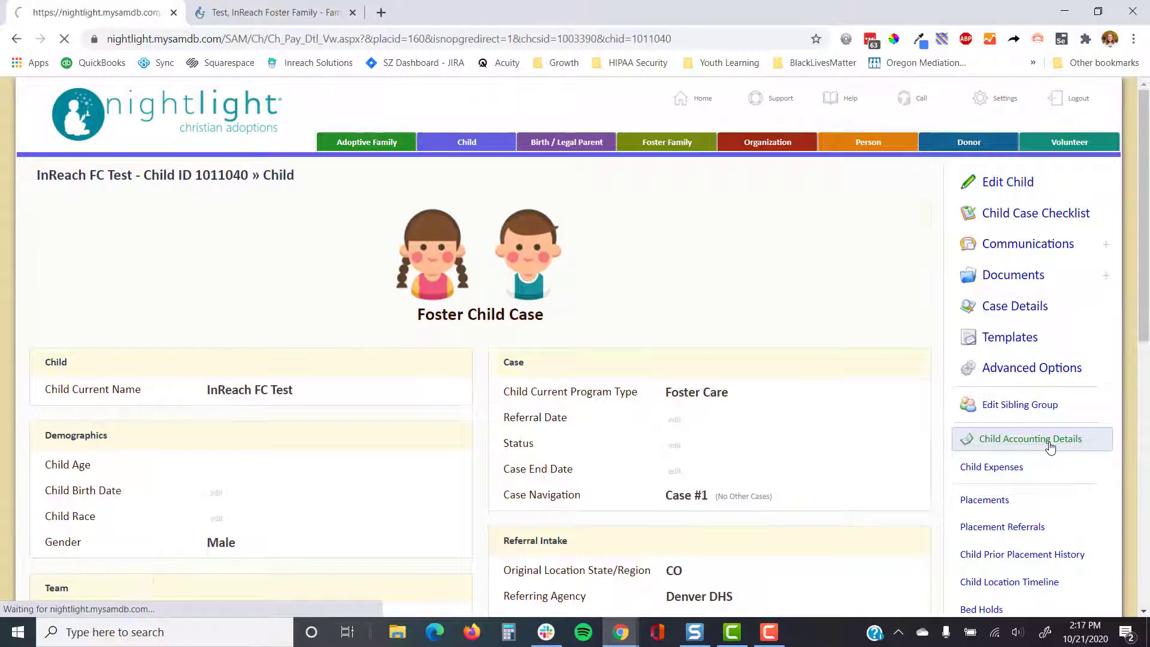
# Step: Check the $45 administration rate and 8/21/2020 start date, then go to the Care Payments Hub
pyautogui.scroll(-5, 1042, 437)
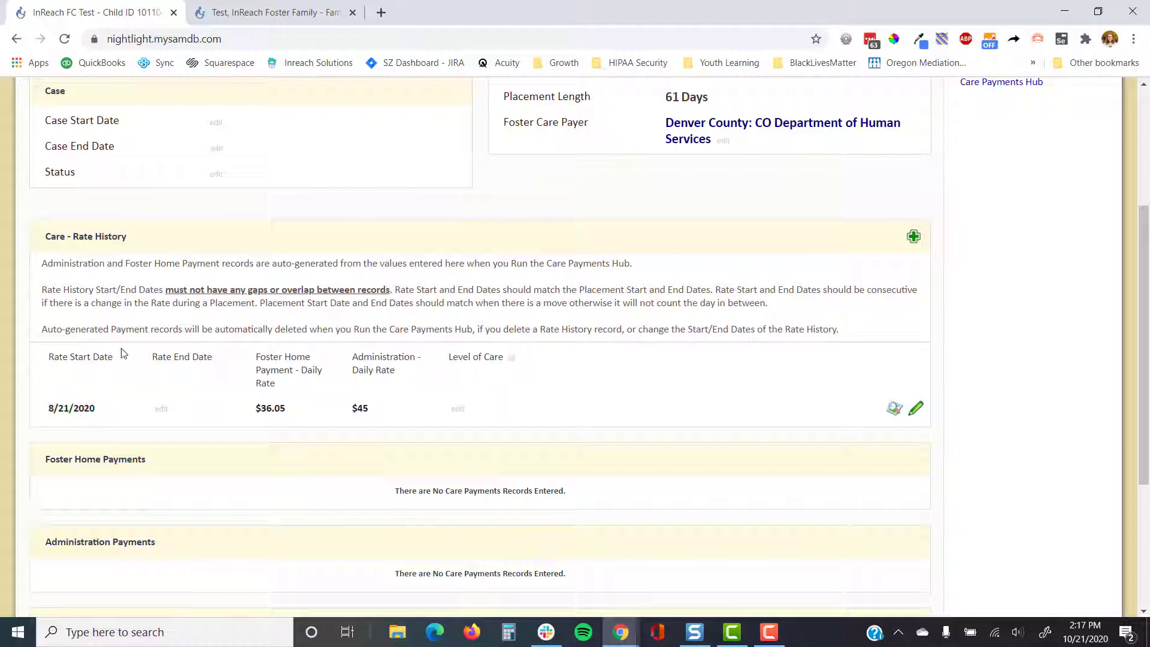
pyautogui.moveTo(413, 414); pyautogui.dragTo(248, 413)
pyautogui.click(401, 433)
pyautogui.moveTo(111, 412); pyautogui.dragTo(47, 420)
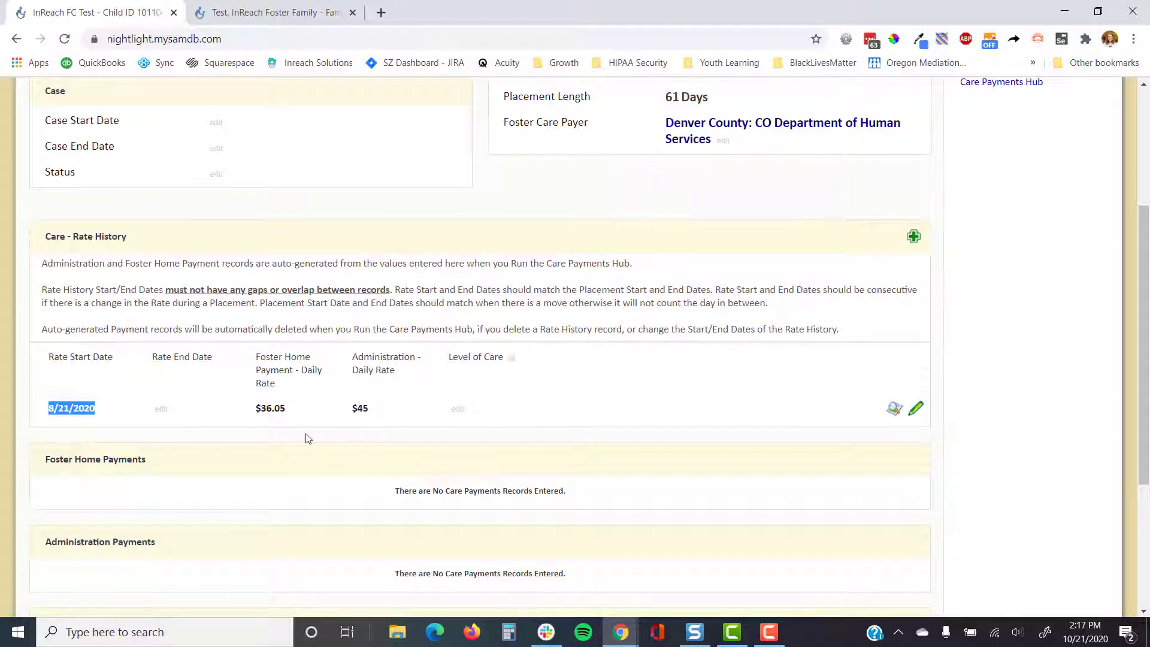
pyautogui.scroll(-3, 182, 323)
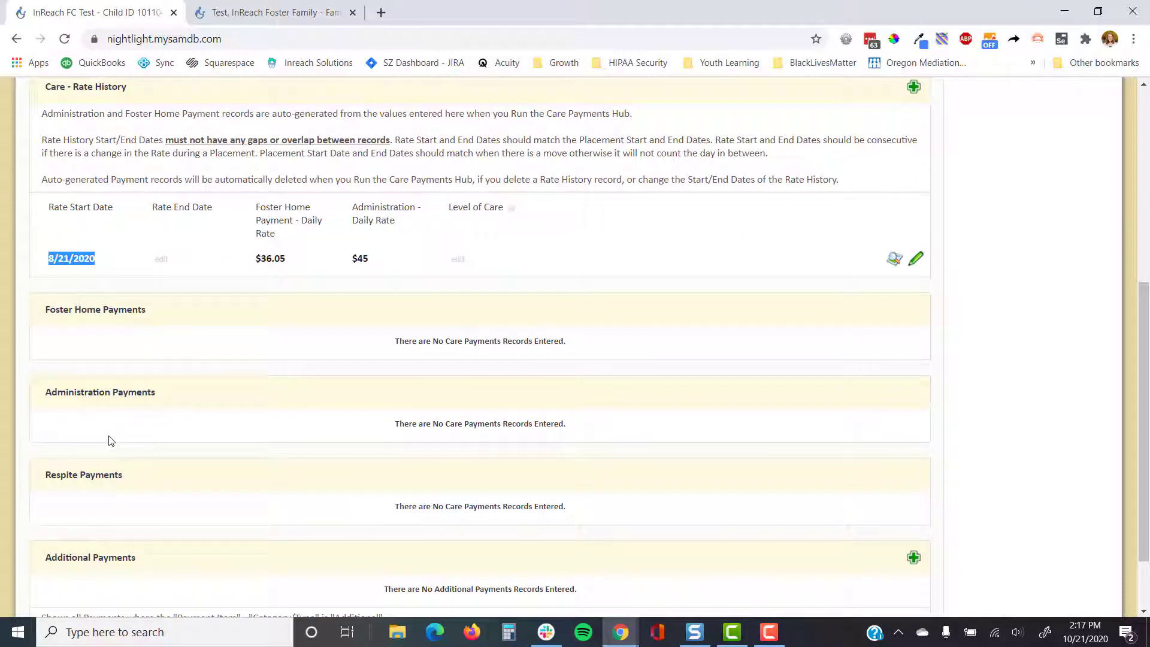
pyautogui.scroll(7, 111, 440)
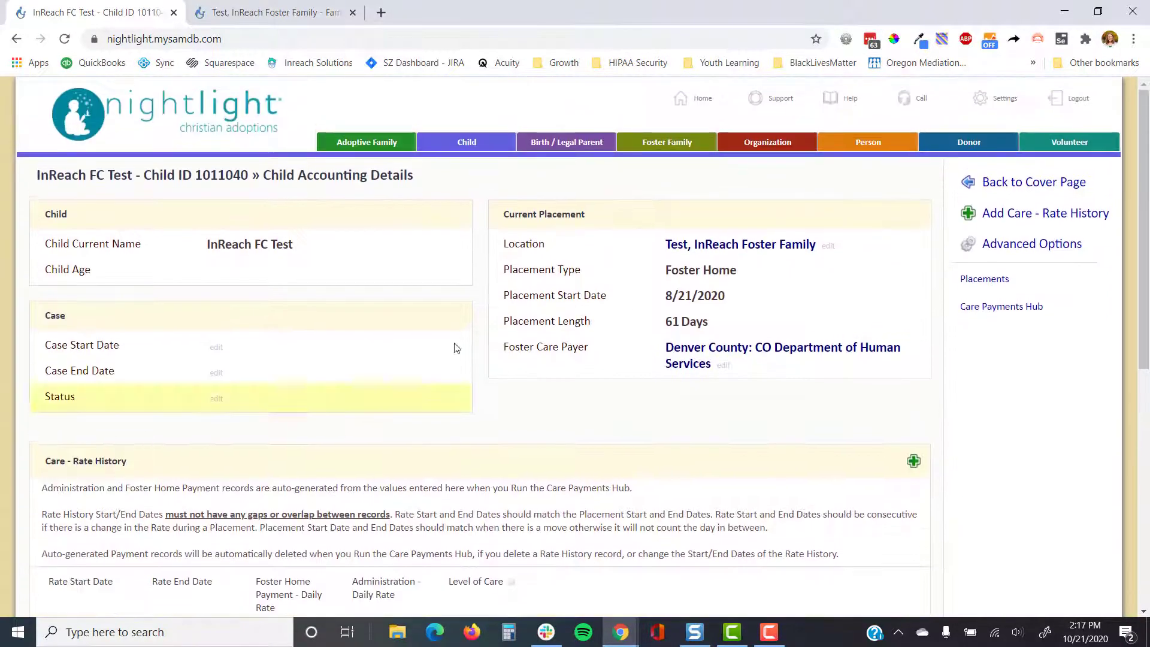
pyautogui.click(1008, 307)
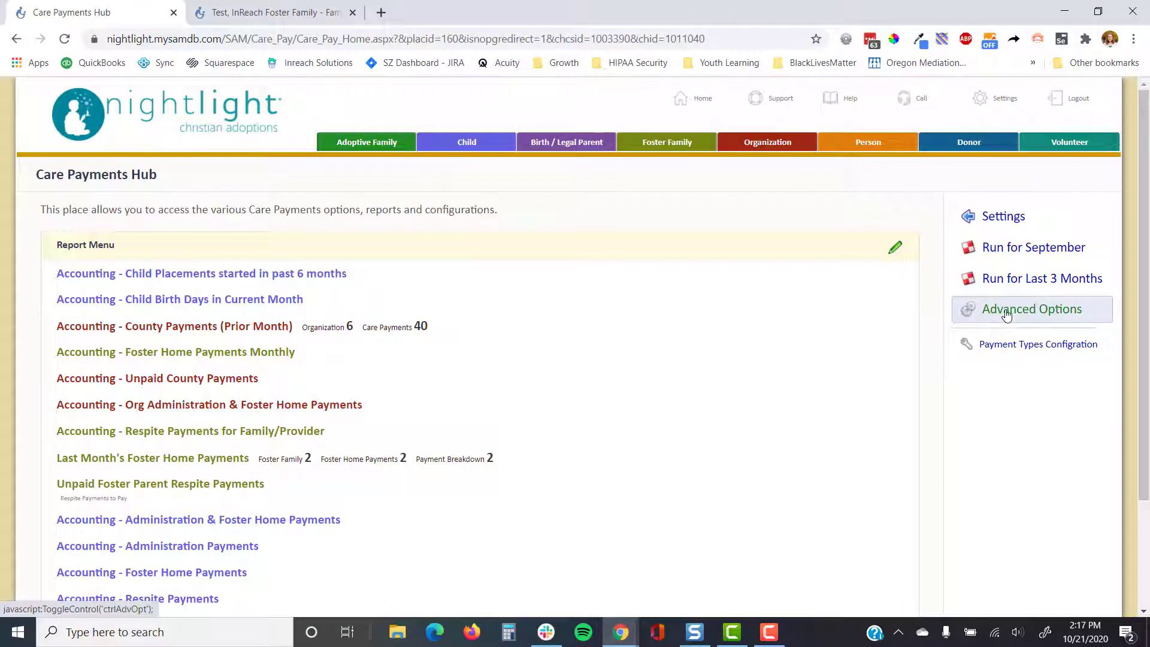
# Step: Run September care payments with Manually Trigger Overwrite and dismiss the completion message
pyautogui.click(1014, 257)
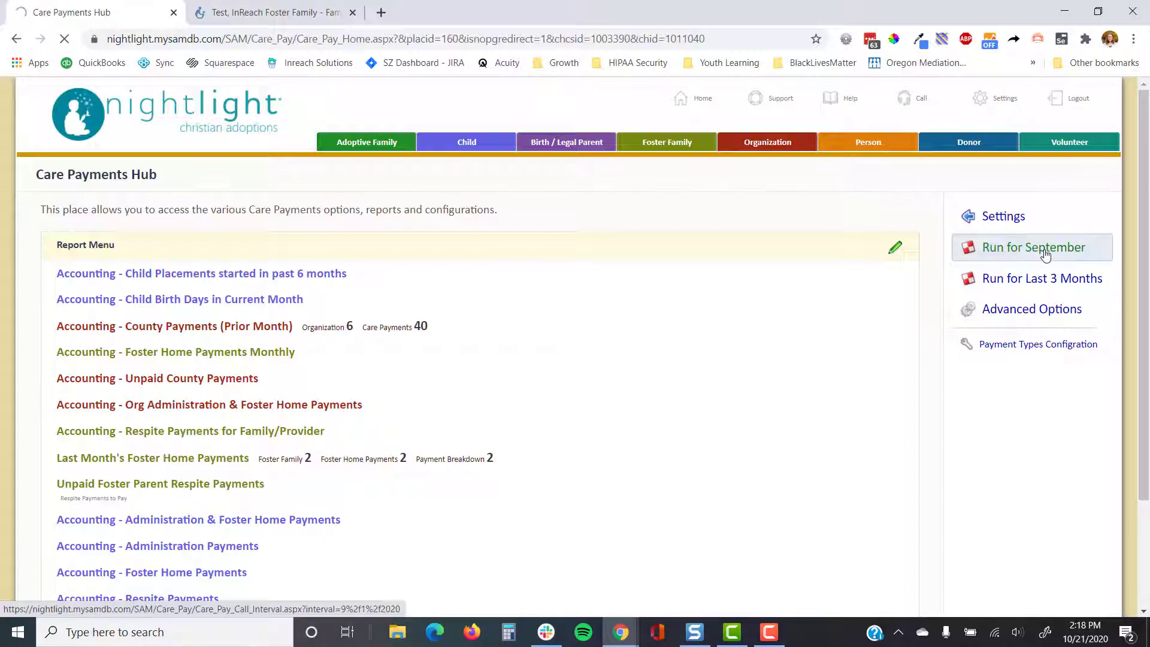
pyautogui.click(994, 318)
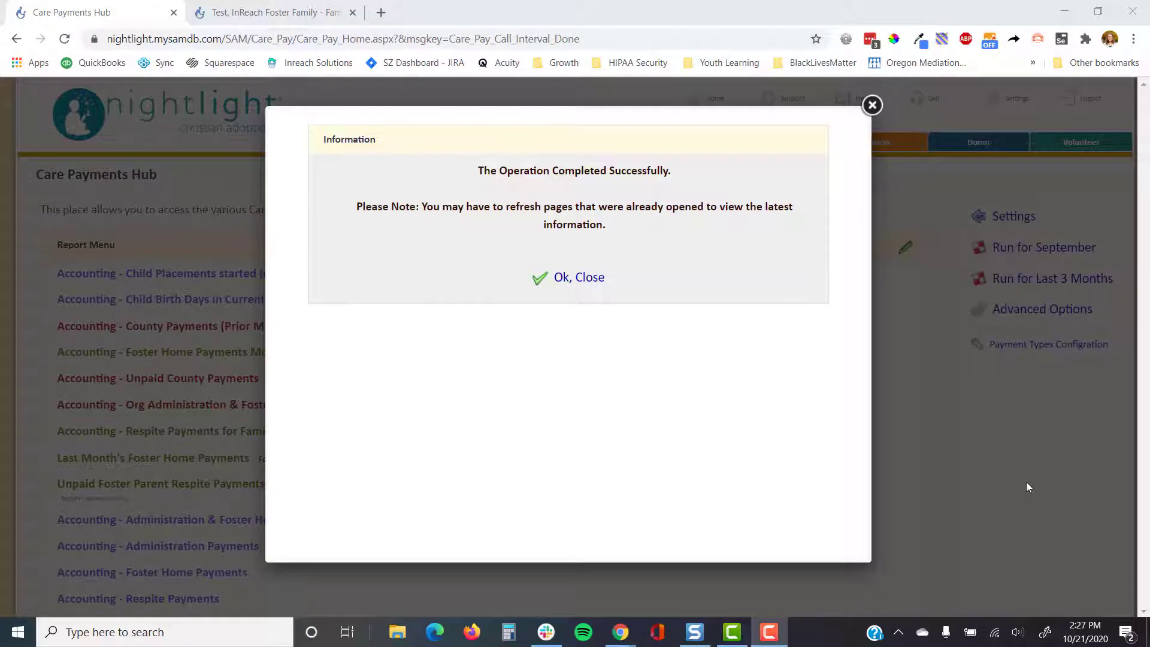
pyautogui.click(566, 277)
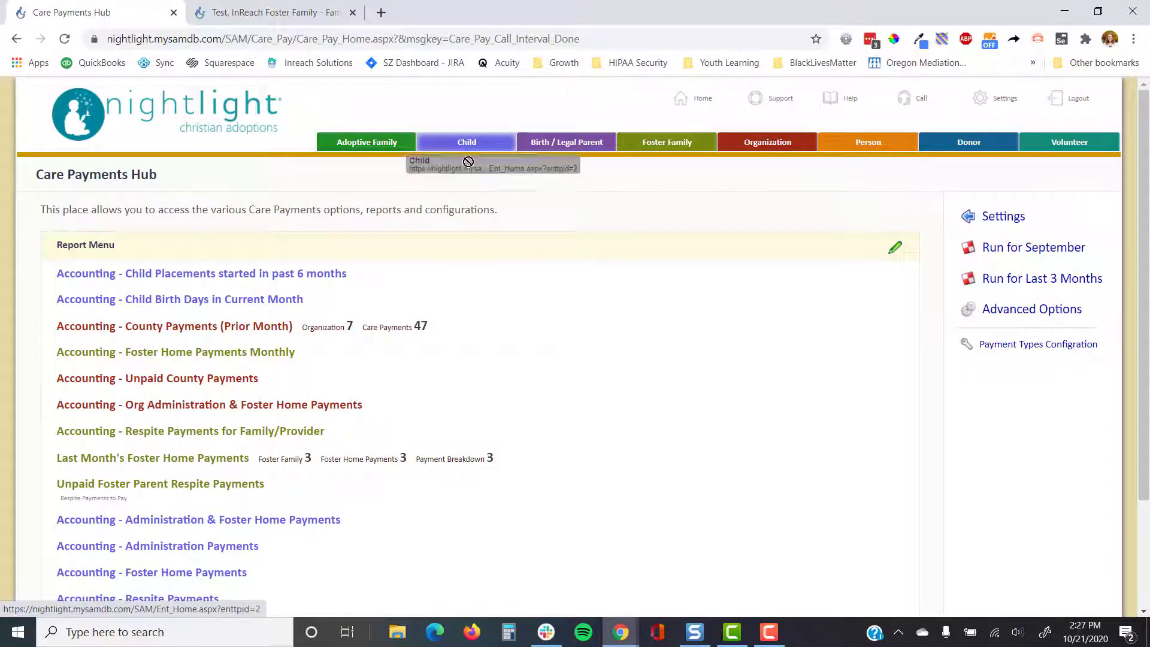
pyautogui.click(310, 12)
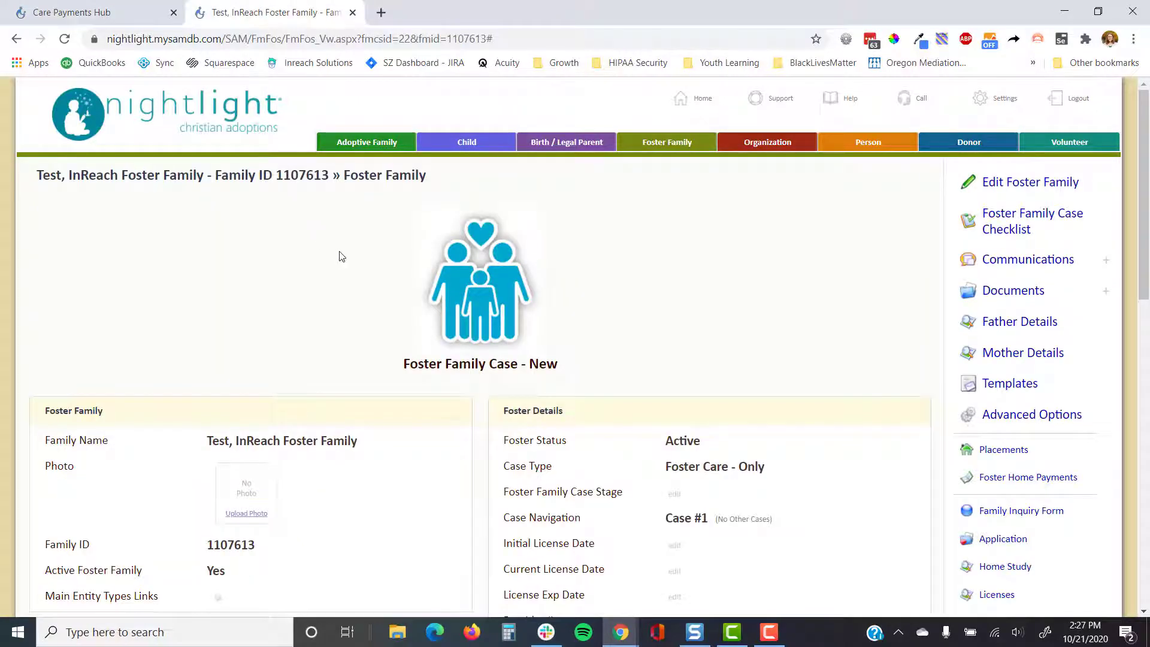
# Step: Open InReach FC Test's accounting details and check the 2020 - Sep foster home and administration payments
pyautogui.click(1053, 459)
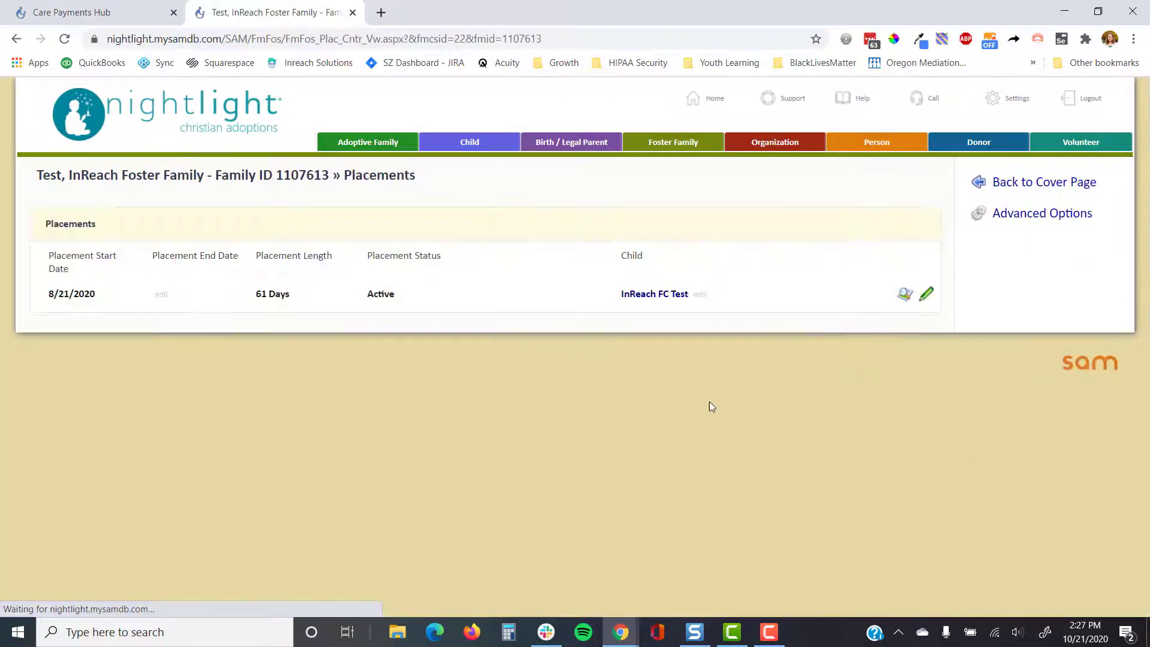
pyautogui.click(657, 294)
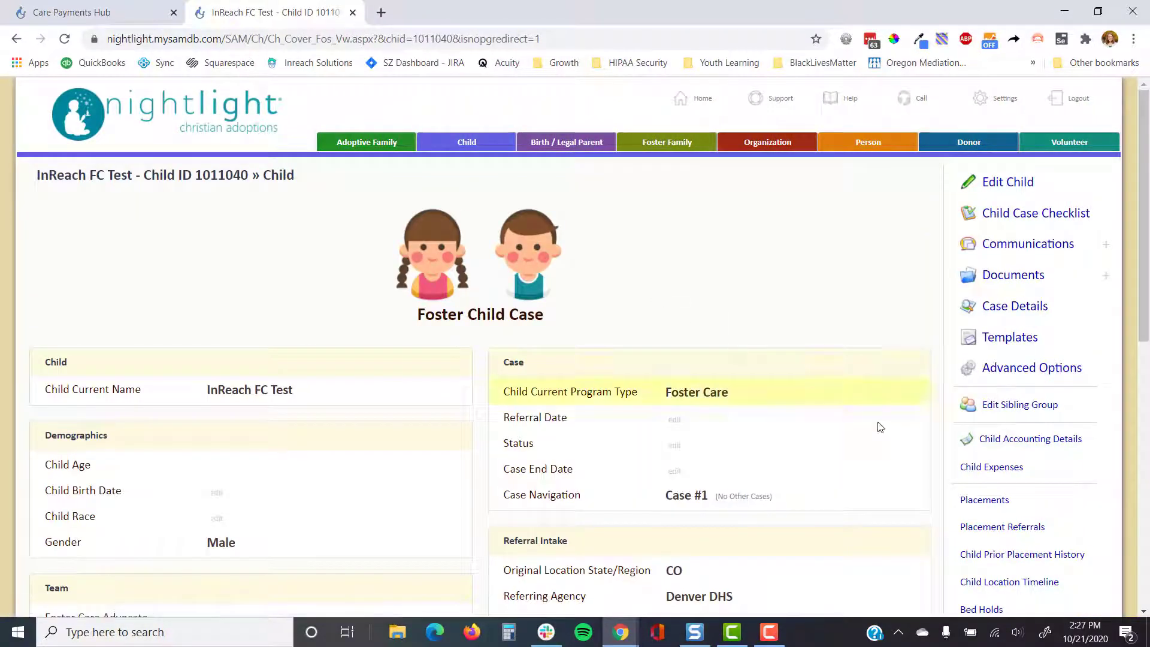
pyautogui.click(1018, 440)
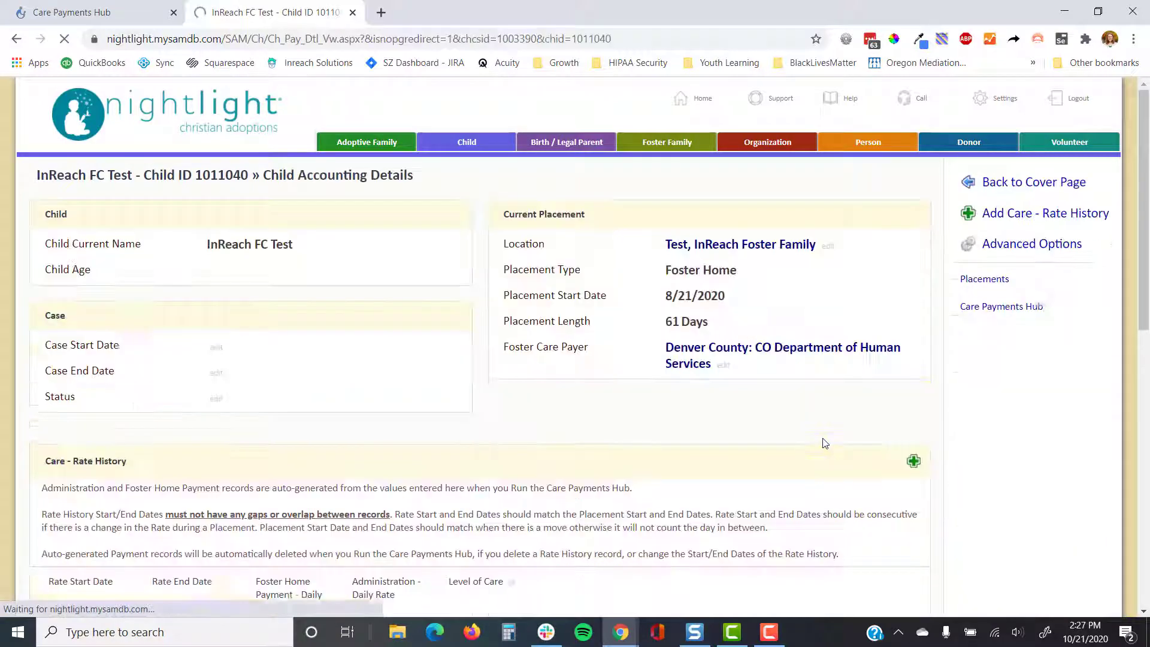
pyautogui.scroll(-6, 806, 389)
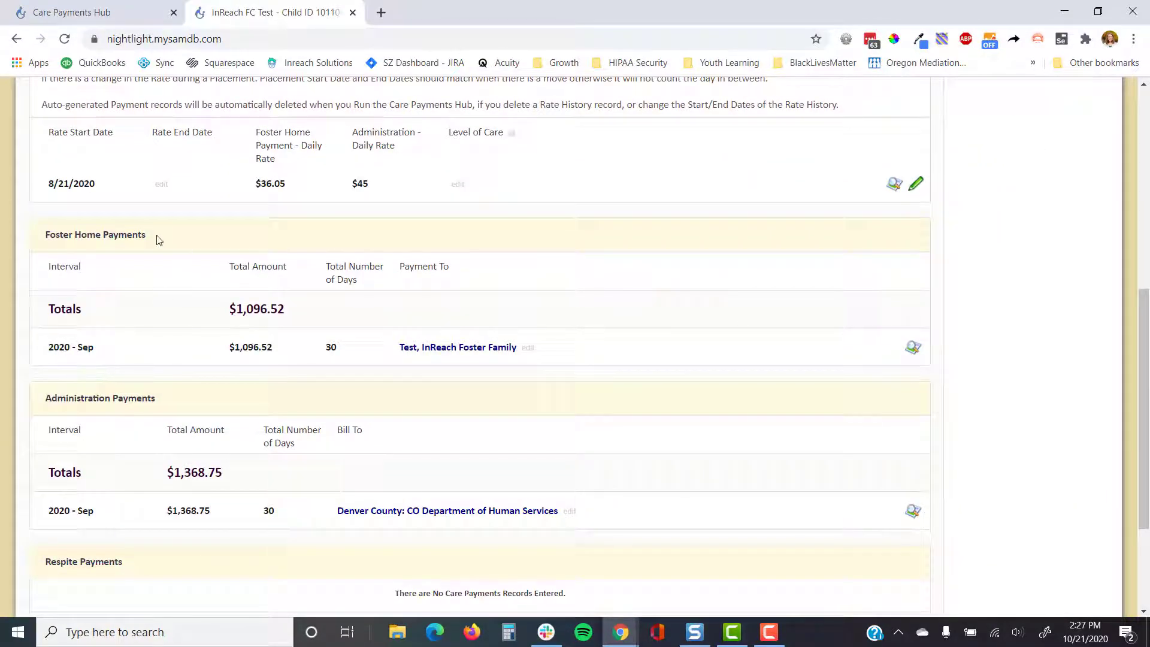
pyautogui.moveTo(110, 350); pyautogui.dragTo(45, 352)
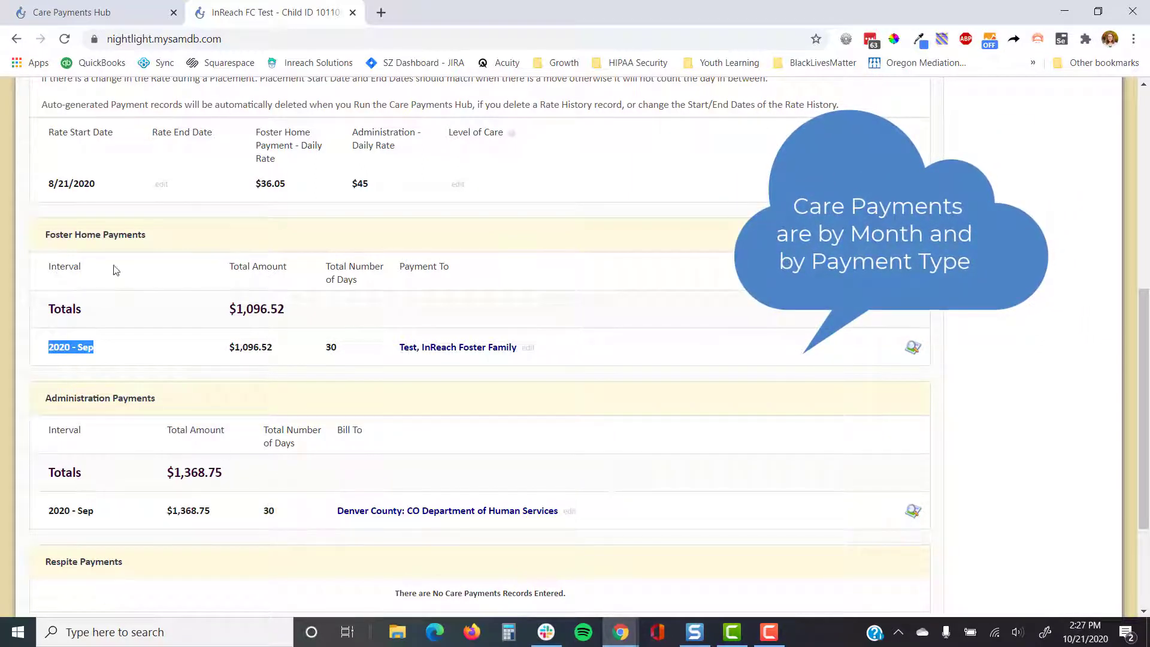
pyautogui.moveTo(163, 238); pyautogui.dragTo(45, 235)
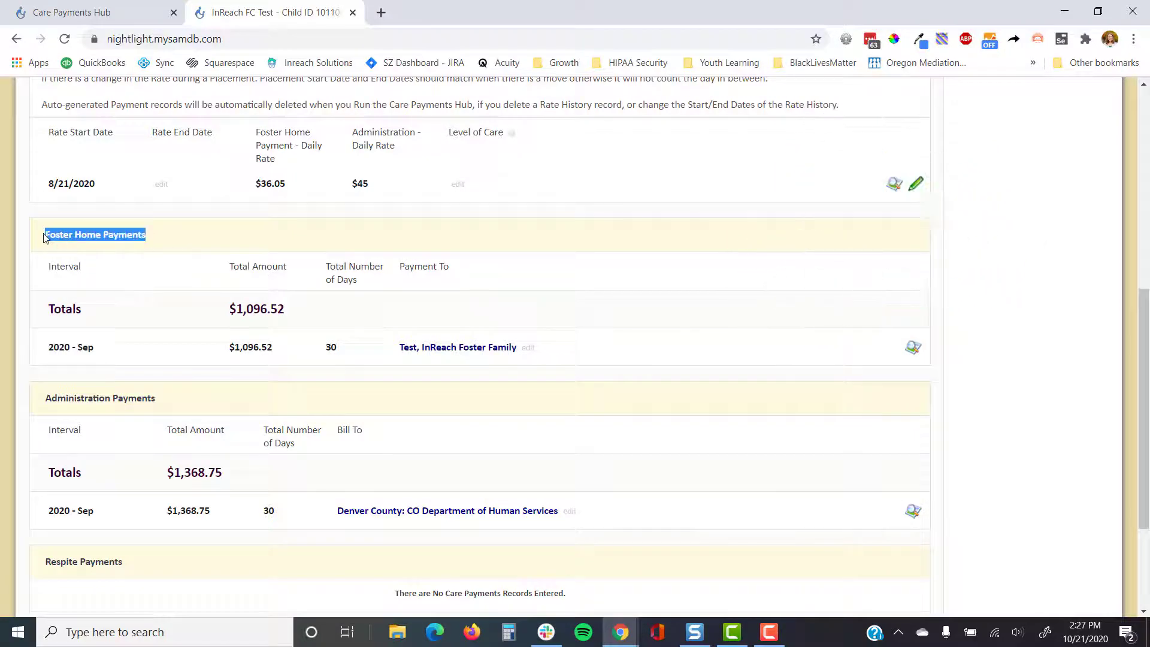
pyautogui.moveTo(164, 399); pyautogui.dragTo(44, 399)
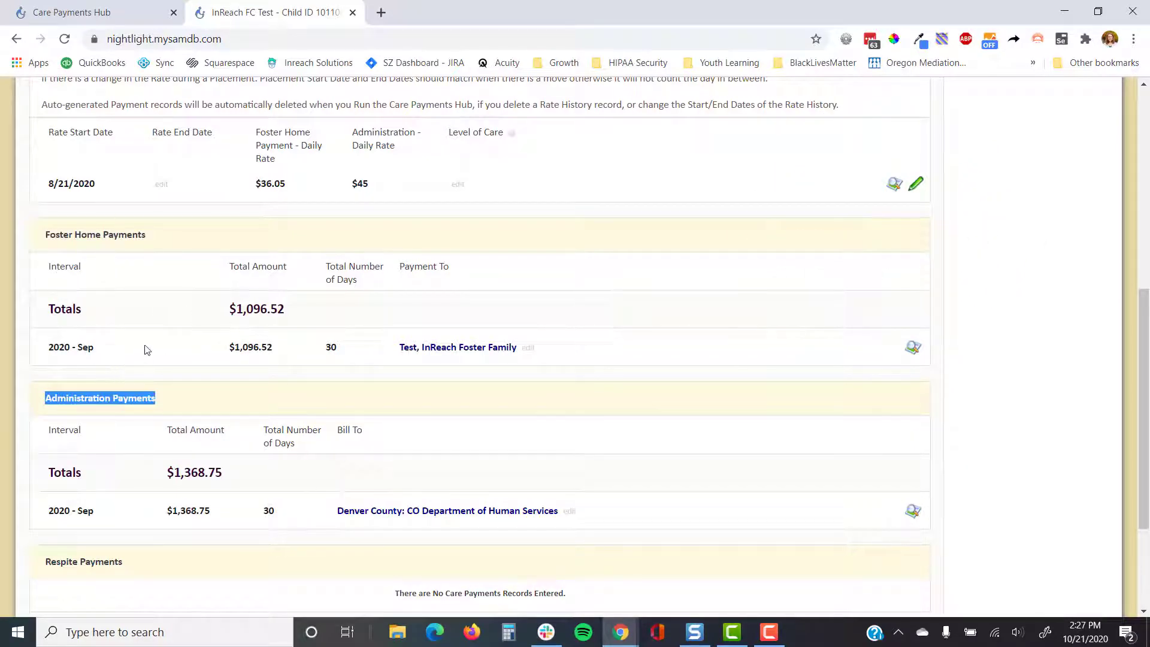
pyautogui.click(191, 404)
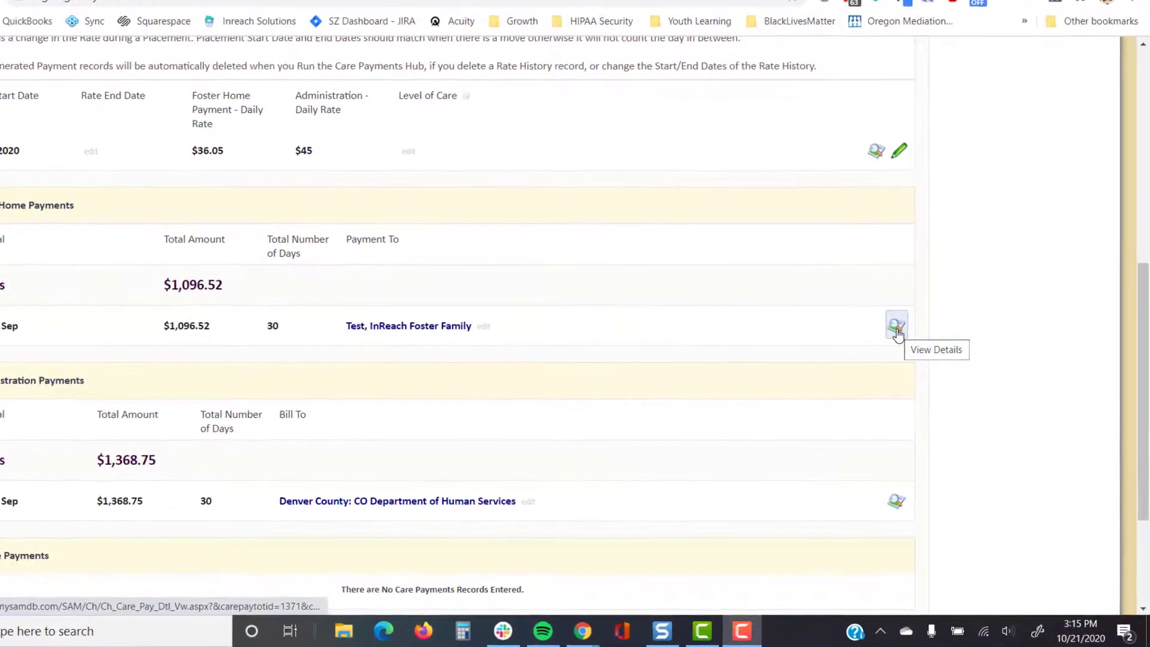
# Step: View the 2020 - Sep foster home payment details and confirm its $1,096.52 total
pyautogui.click(894, 326)
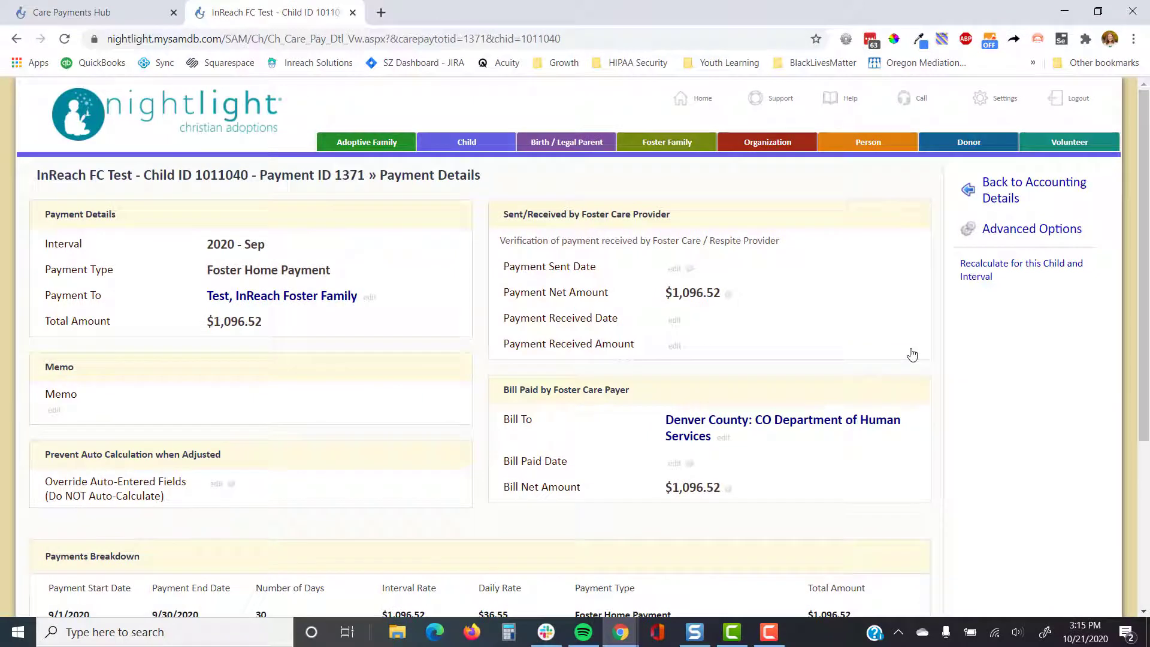
pyautogui.scroll(-2, 912, 355)
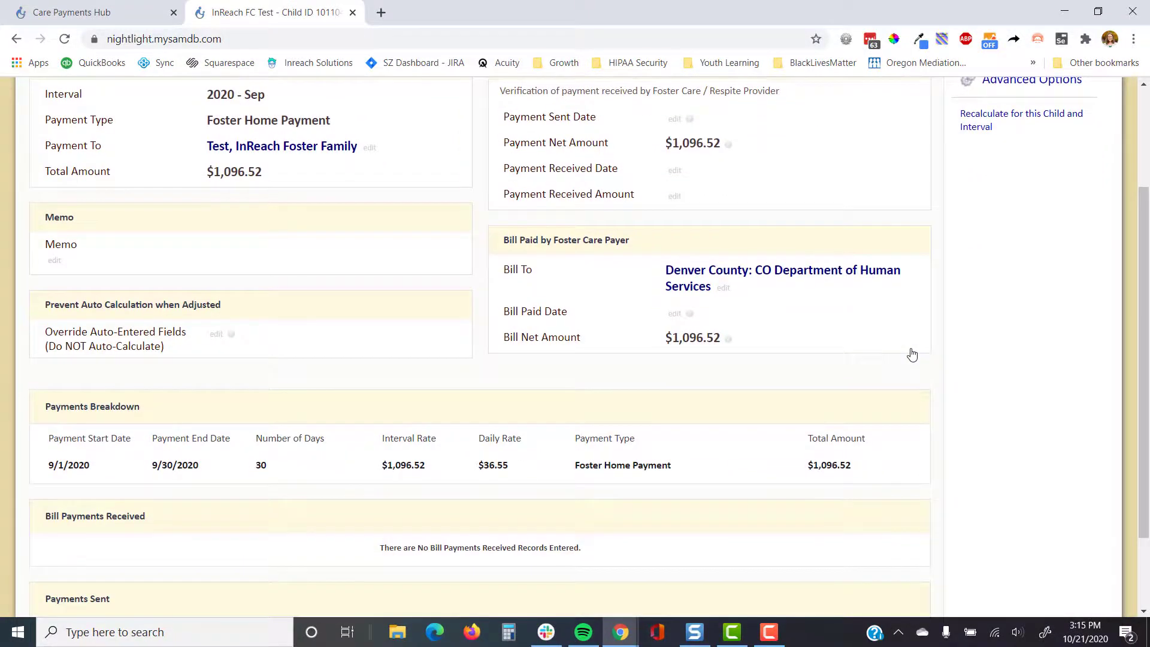
pyautogui.scroll(-1, 912, 354)
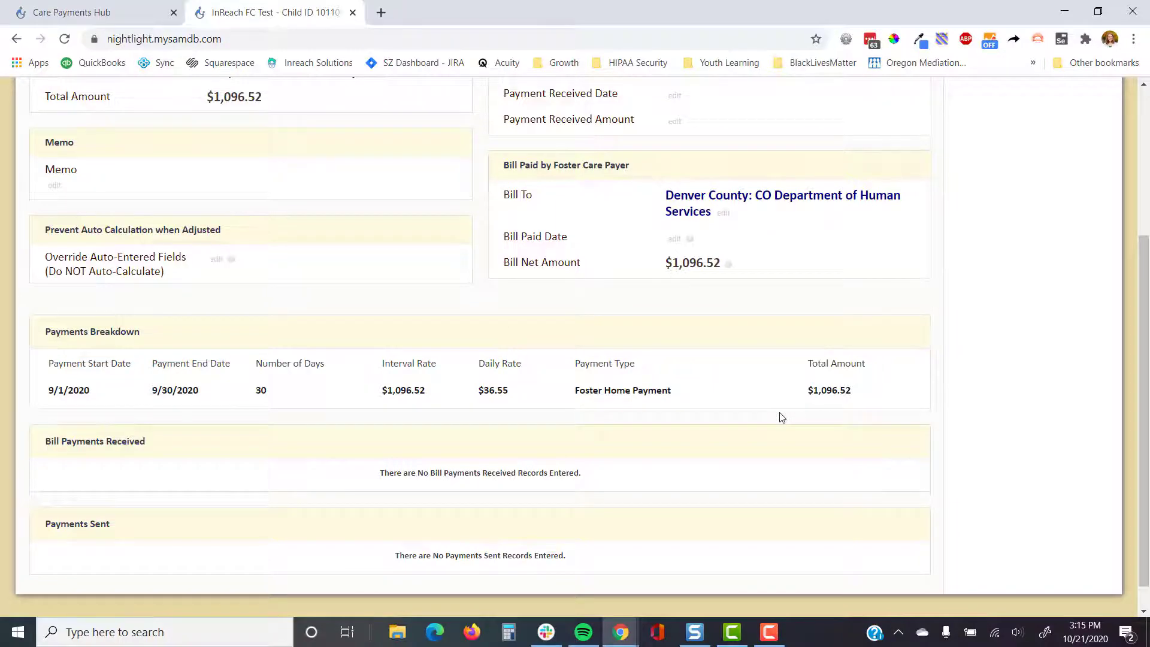
pyautogui.scroll(4, 781, 417)
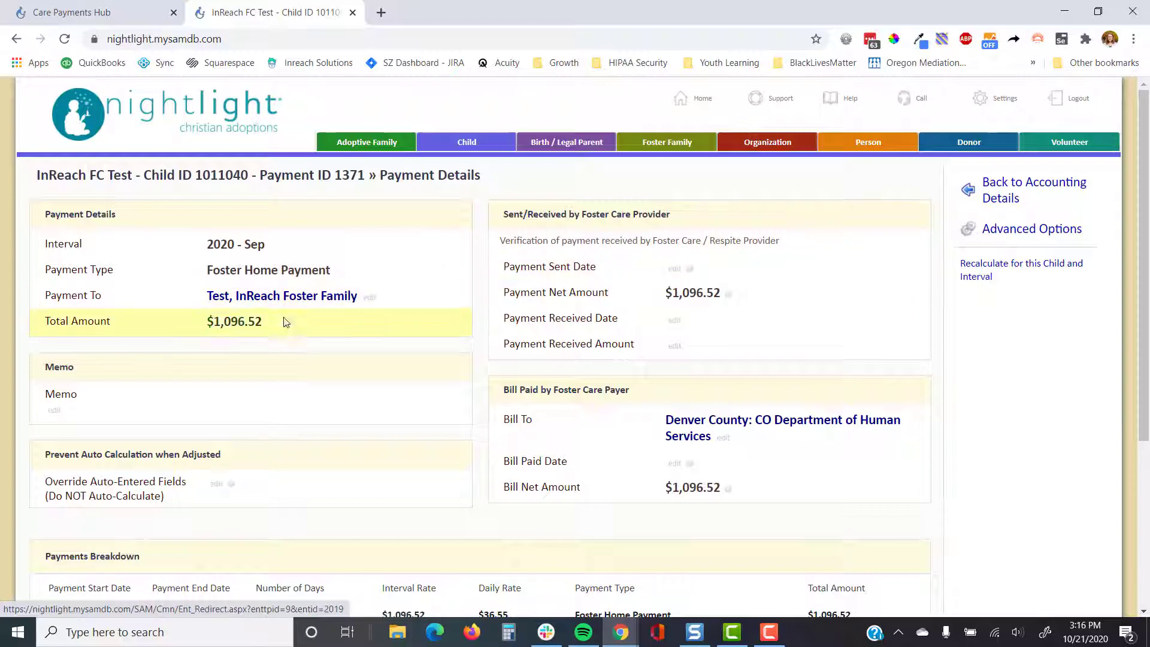
pyautogui.moveTo(263, 321); pyautogui.dragTo(190, 325)
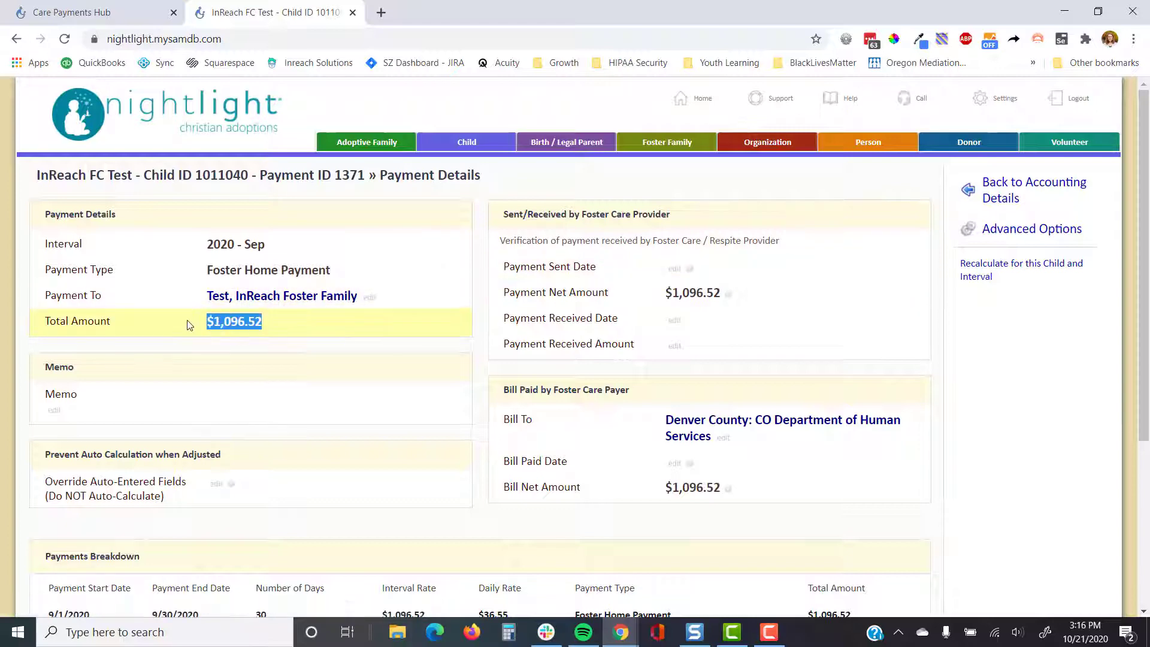
# Step: Set the September payment's sent date to 10/21/2020 and confirm the payment net amount shows $0
pyautogui.click(675, 267)
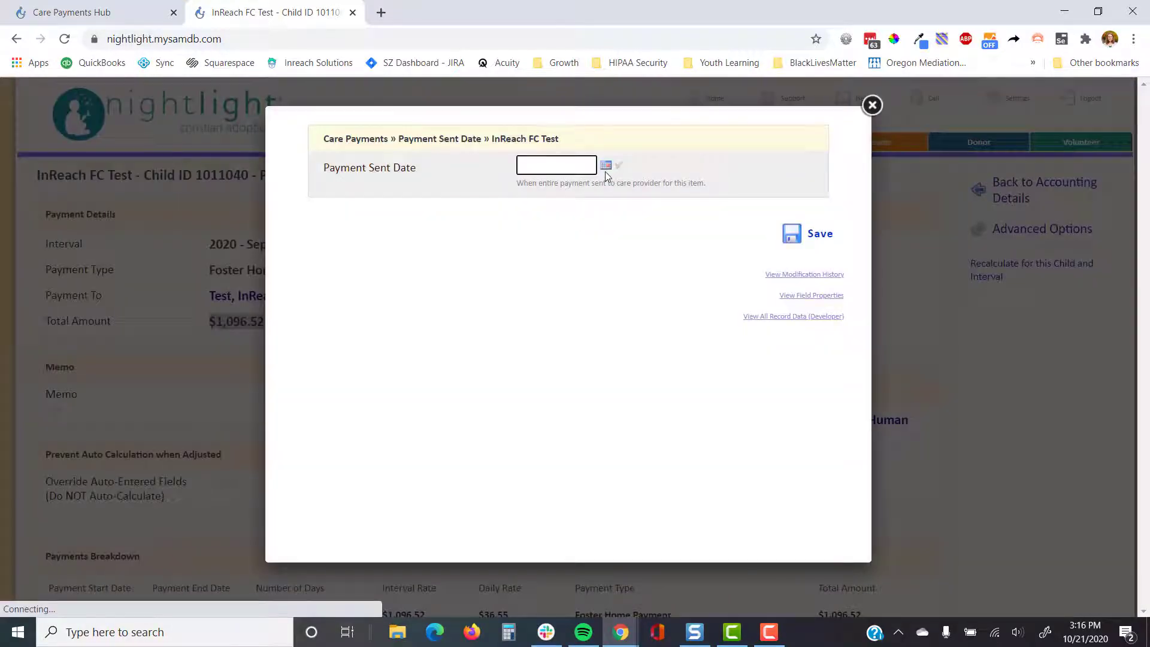
pyautogui.click(605, 168)
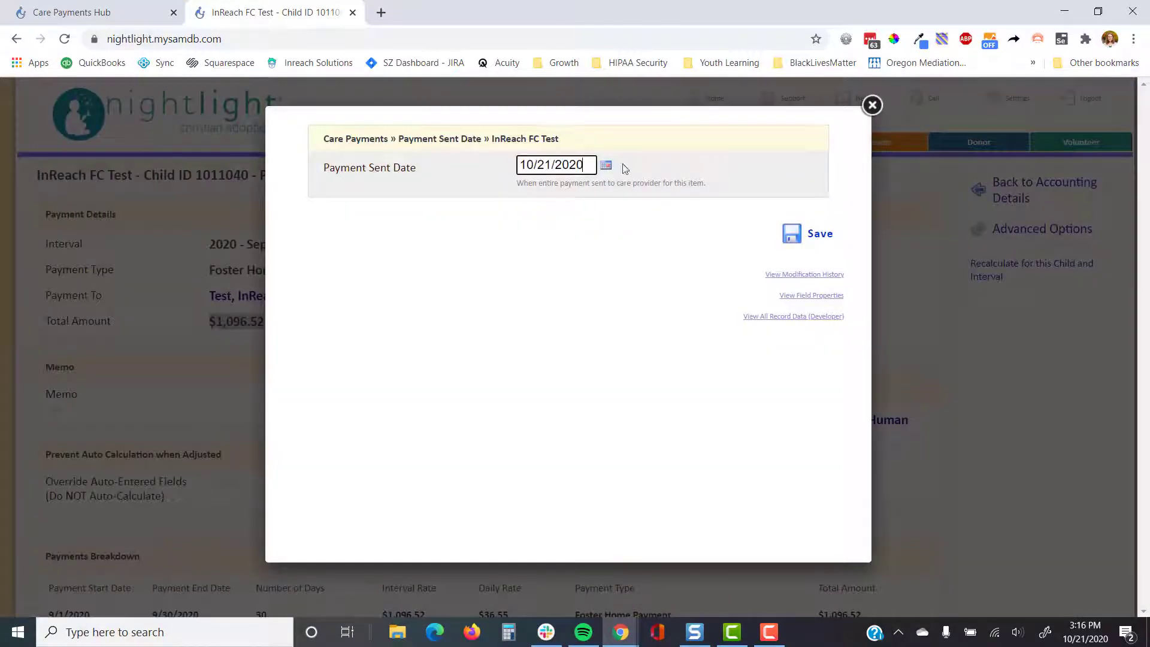
pyautogui.click(814, 234)
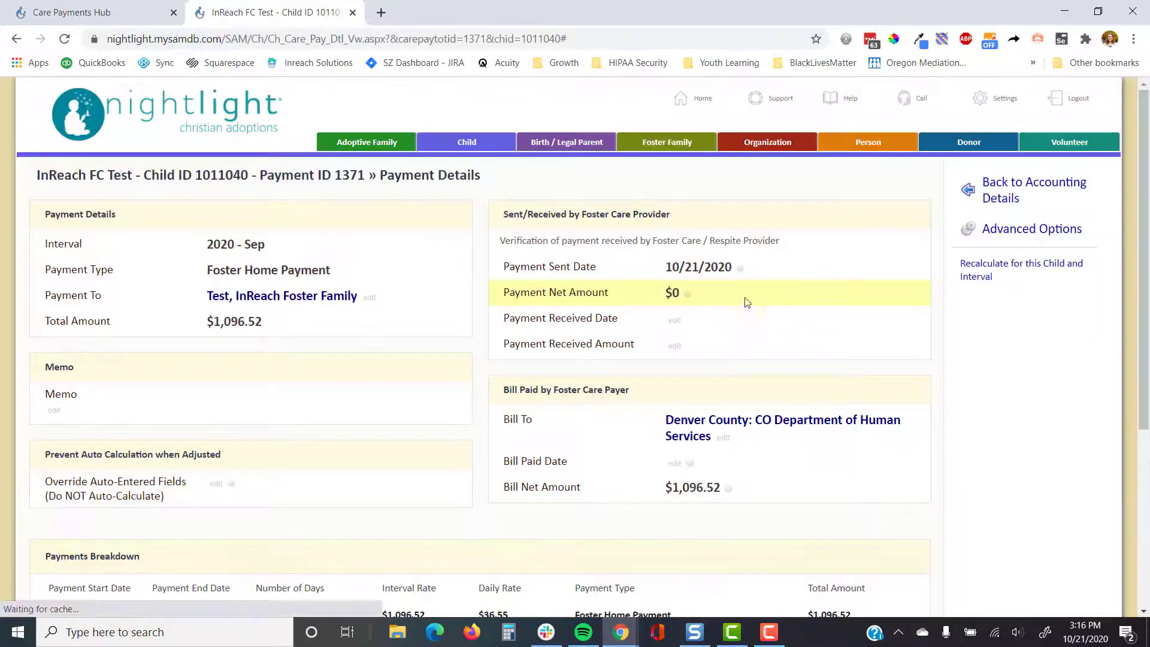
pyautogui.moveTo(611, 292); pyautogui.dragTo(505, 292)
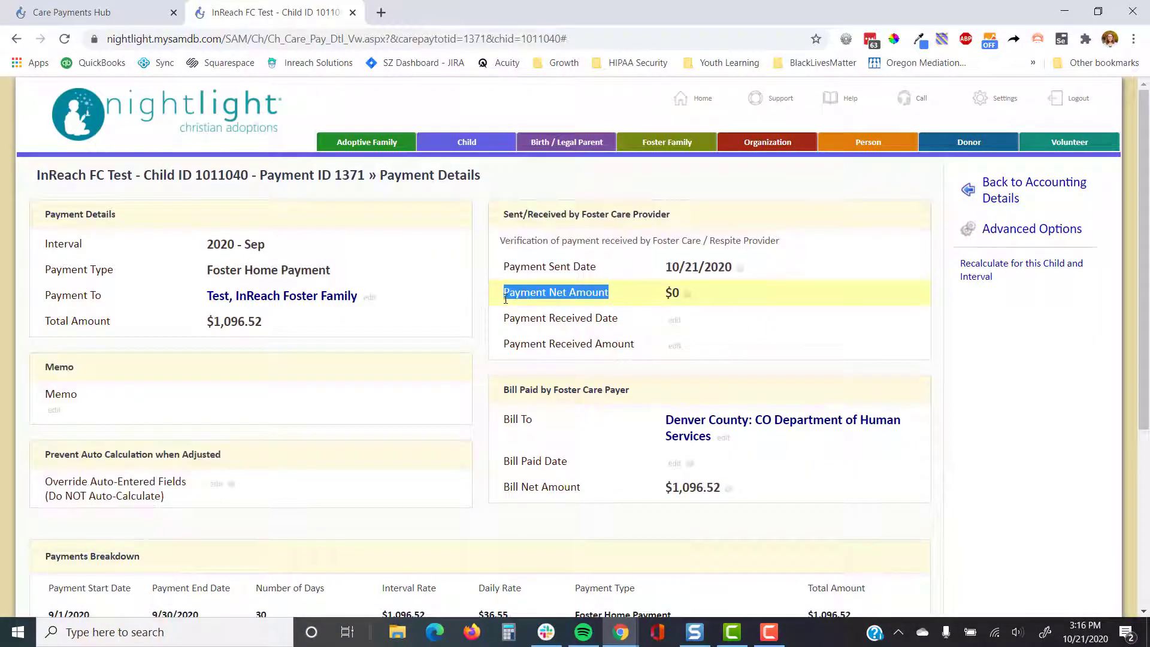
pyautogui.scroll(-1, 486, 318)
pyautogui.scroll(-3, 486, 317)
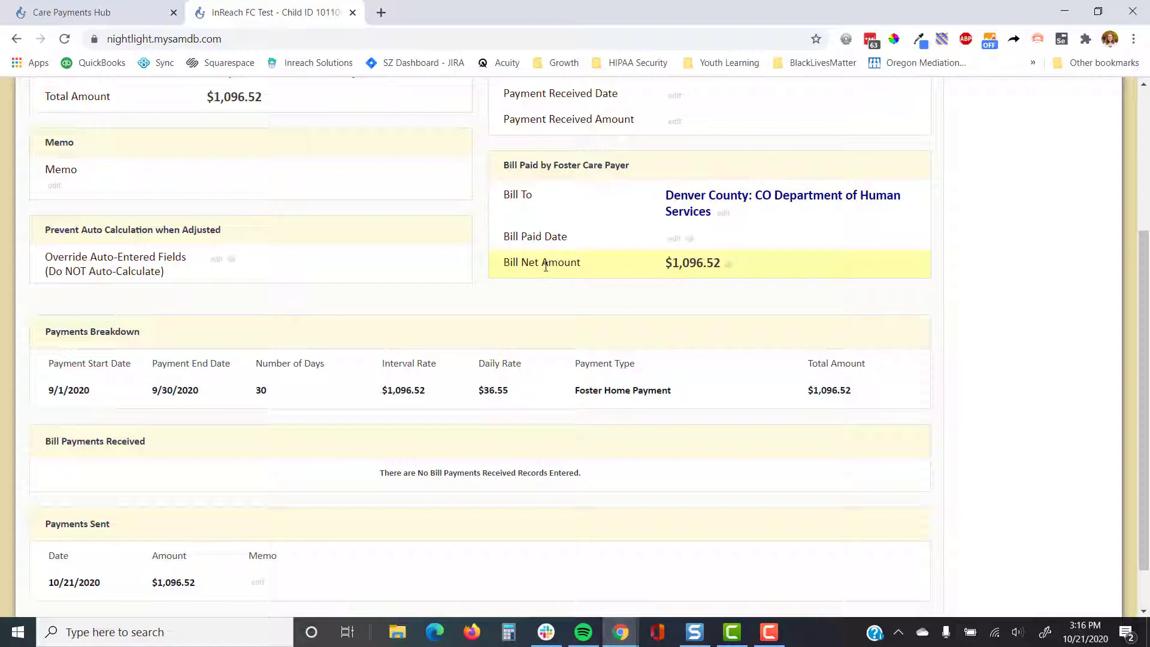
# Step: Set the county bill's paid date to 10/21/2020
pyautogui.click(674, 238)
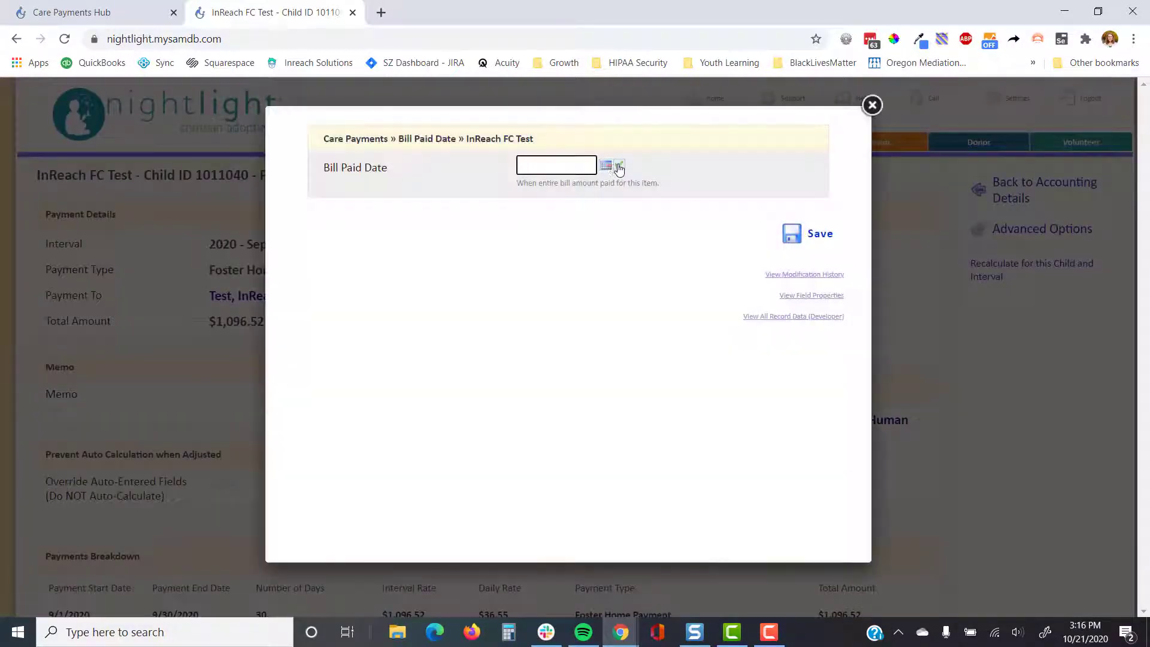
pyautogui.click(606, 165)
pyautogui.click(813, 236)
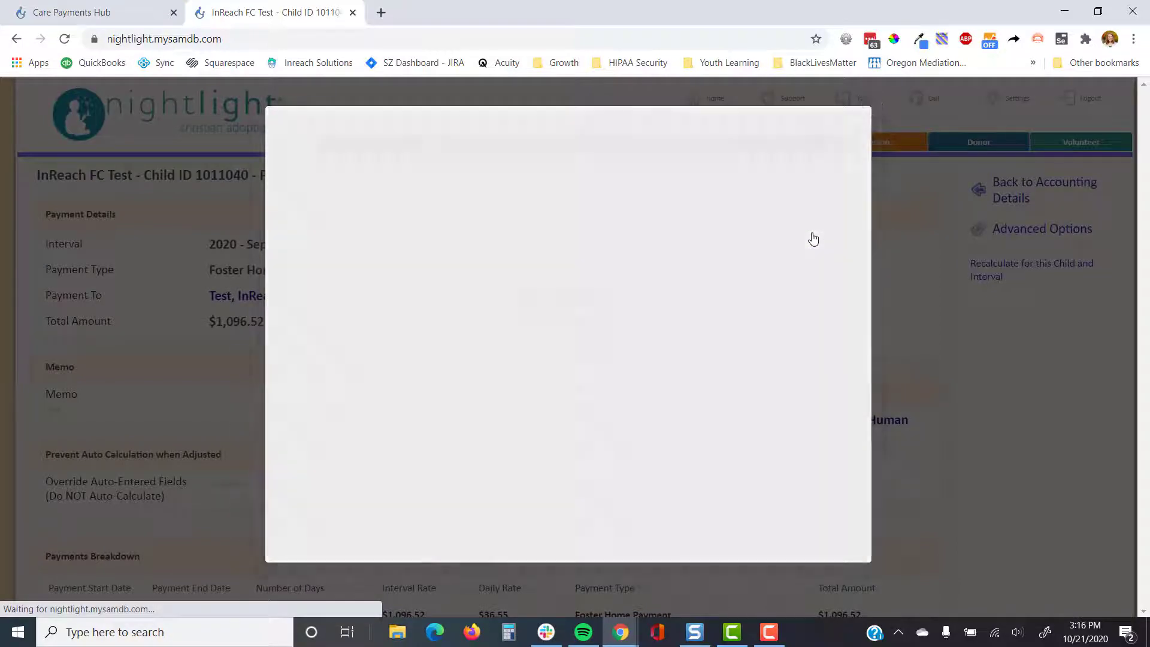
# Step: Scroll through the bill to confirm $1,096.52 received and a $0 bill net amount
pyautogui.scroll(-2, 808, 347)
pyautogui.scroll(-2, 809, 353)
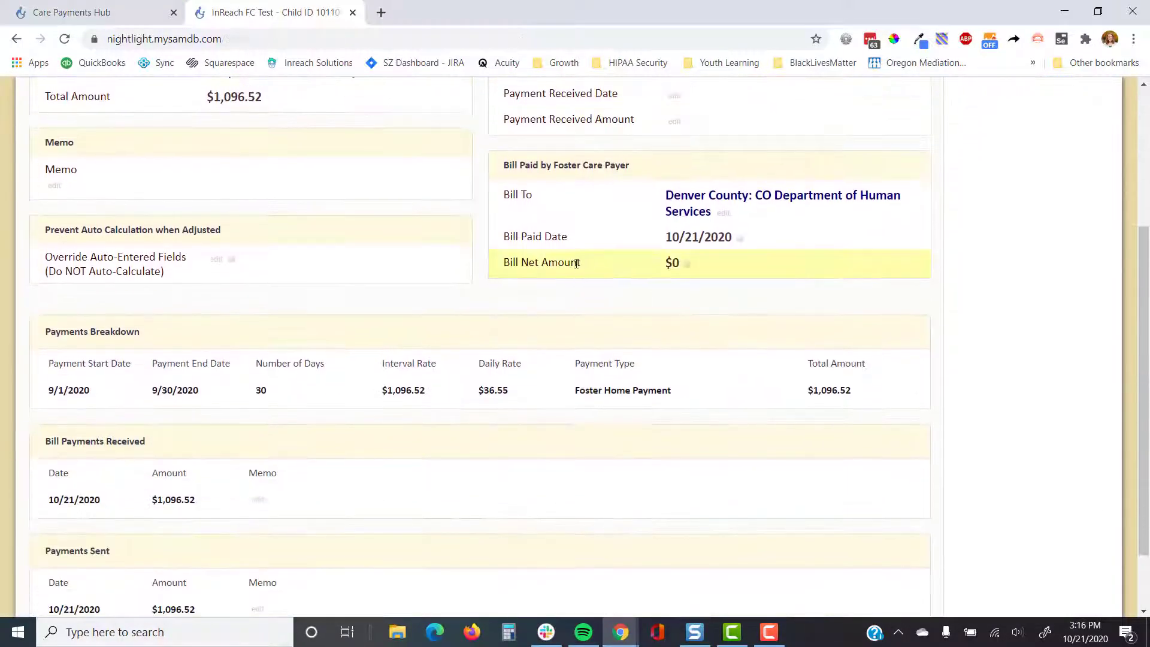
pyautogui.moveTo(590, 266); pyautogui.dragTo(500, 265)
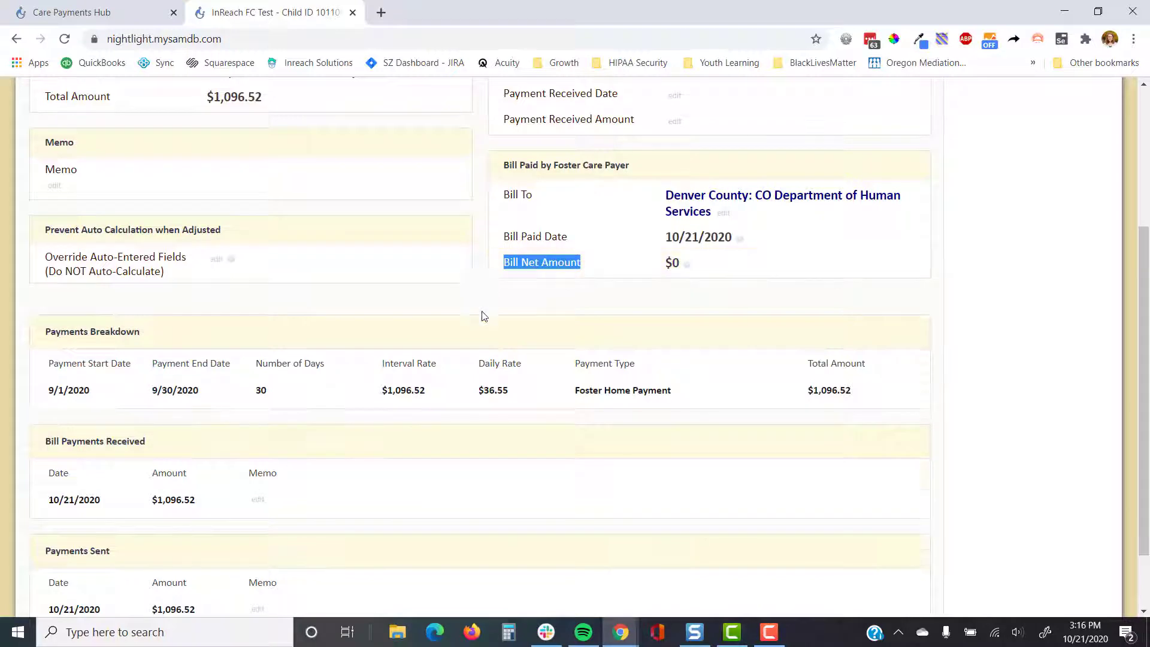
pyautogui.scroll(3, 479, 315)
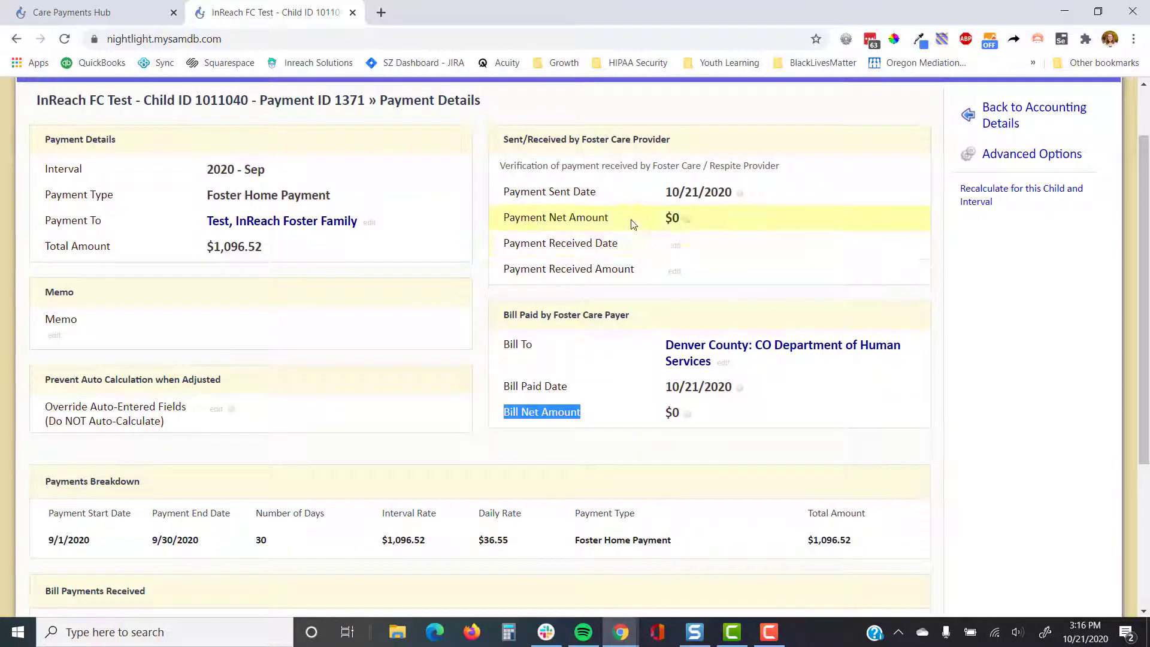
pyautogui.scroll(-4, 587, 288)
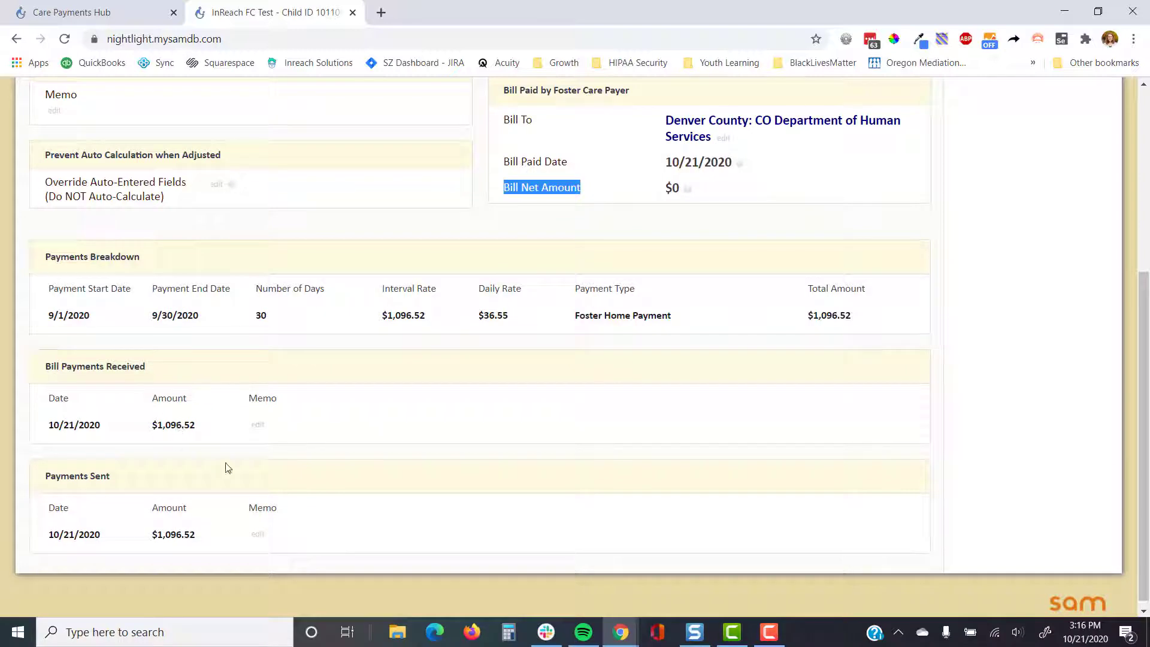
pyautogui.scroll(5, 171, 491)
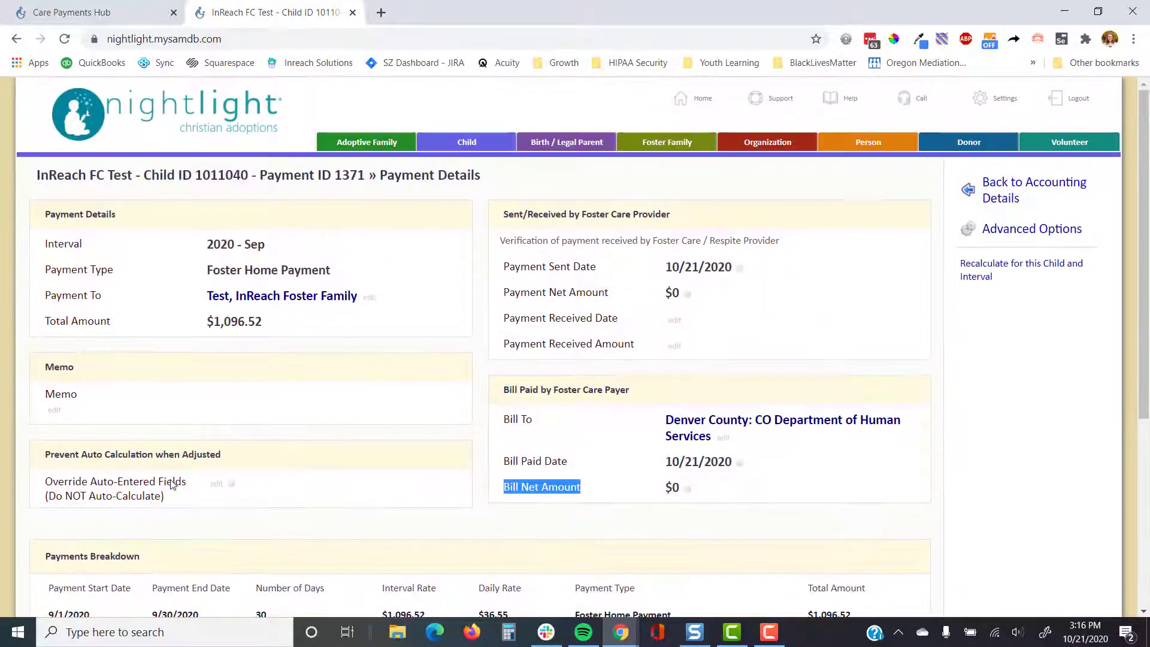
pyautogui.scroll(-1, 171, 477)
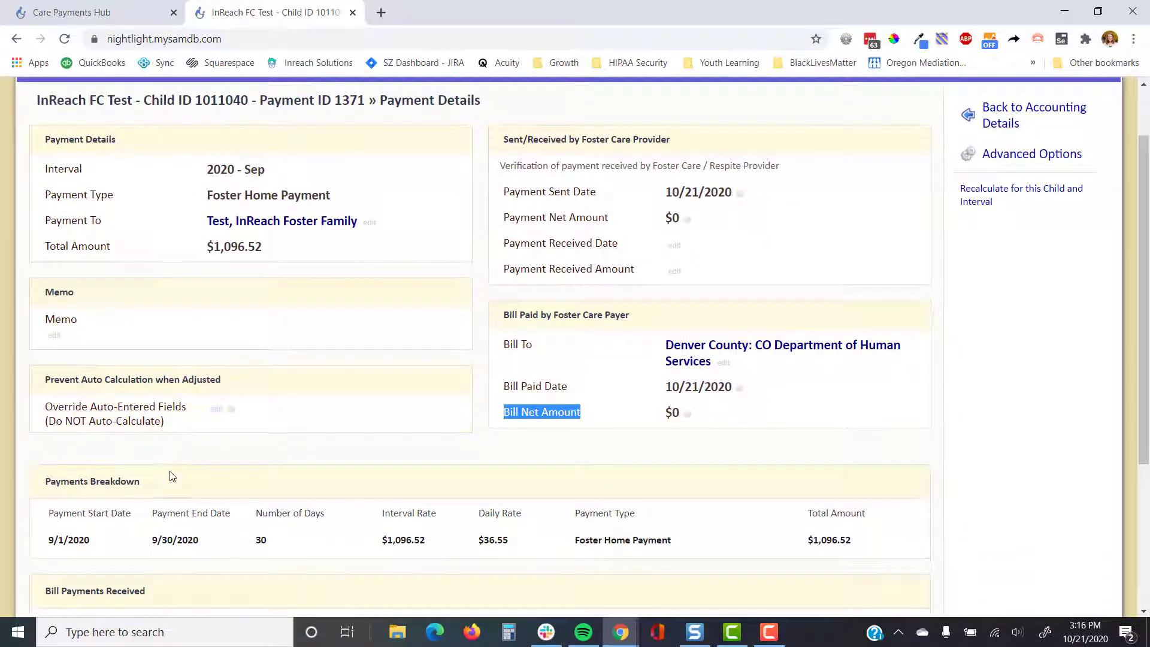
pyautogui.scroll(-4, 174, 473)
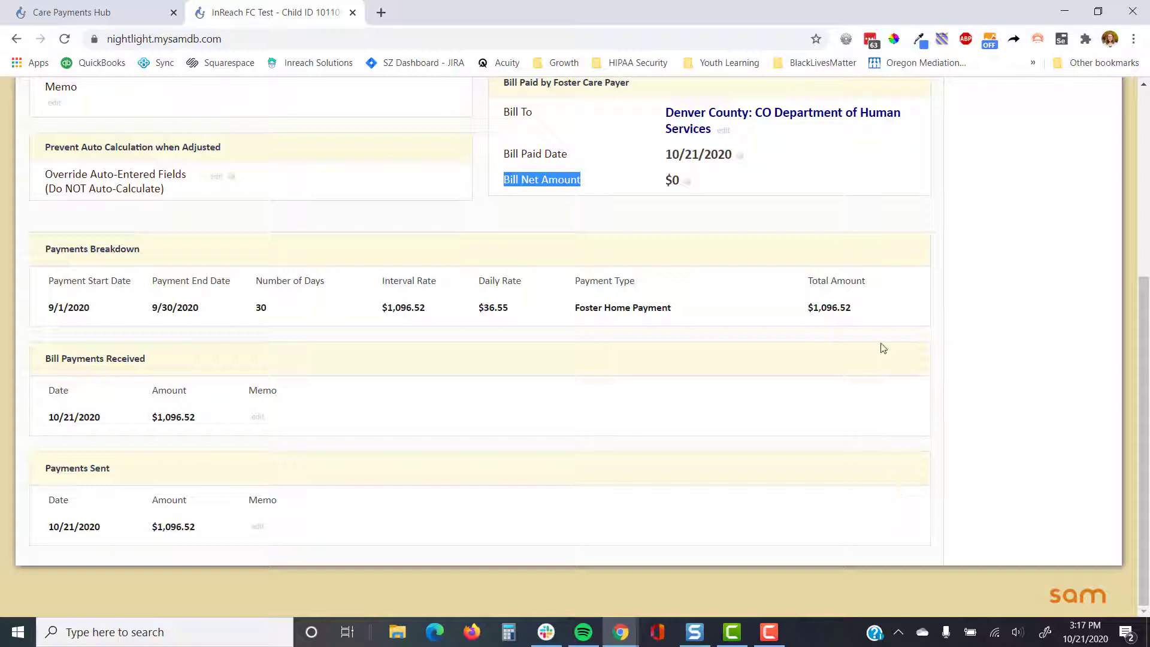
pyautogui.scroll(2, 896, 462)
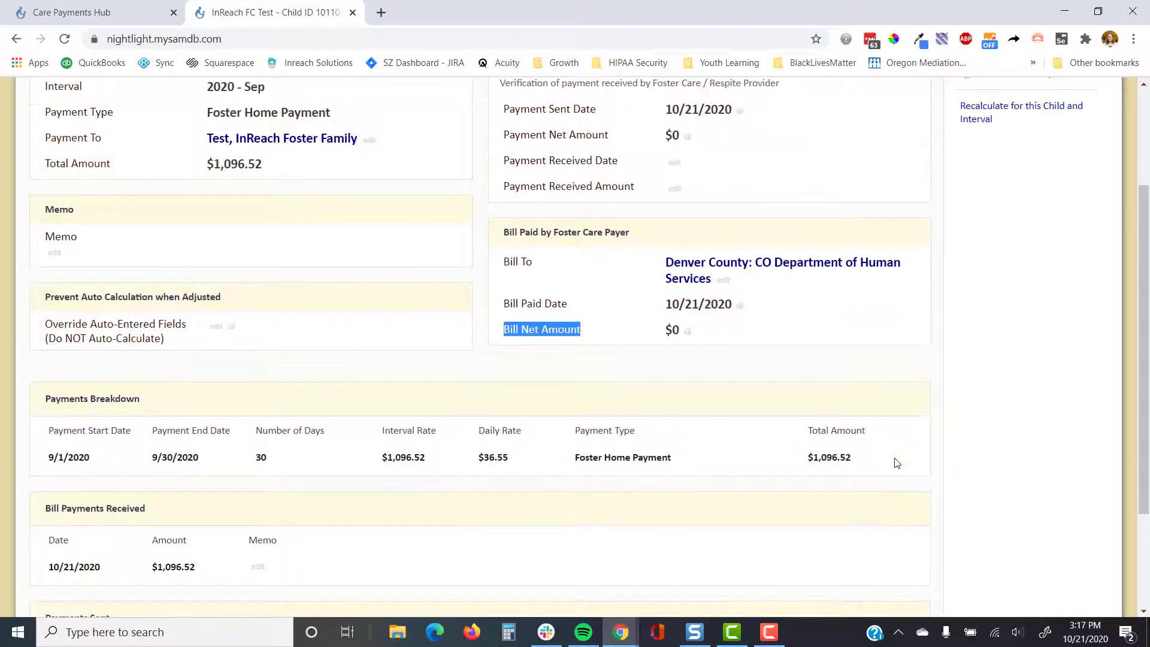
pyautogui.scroll(2, 896, 463)
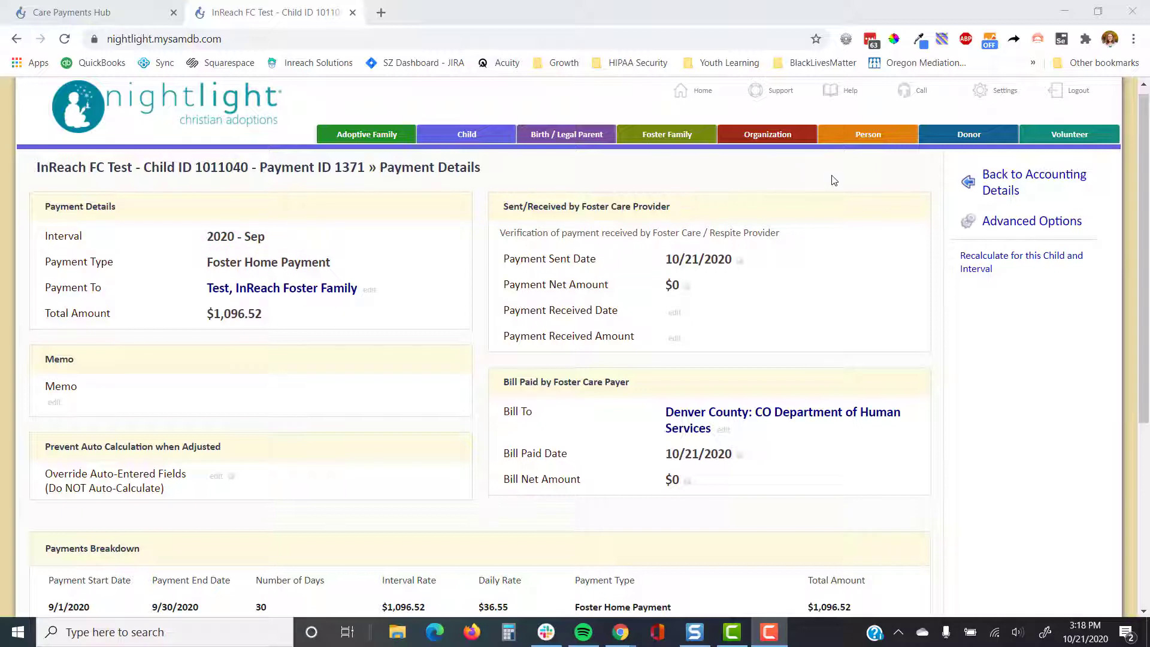
# Step: Go to the foster home placement's details and start a new Child Location Timeline entry
pyautogui.click(983, 182)
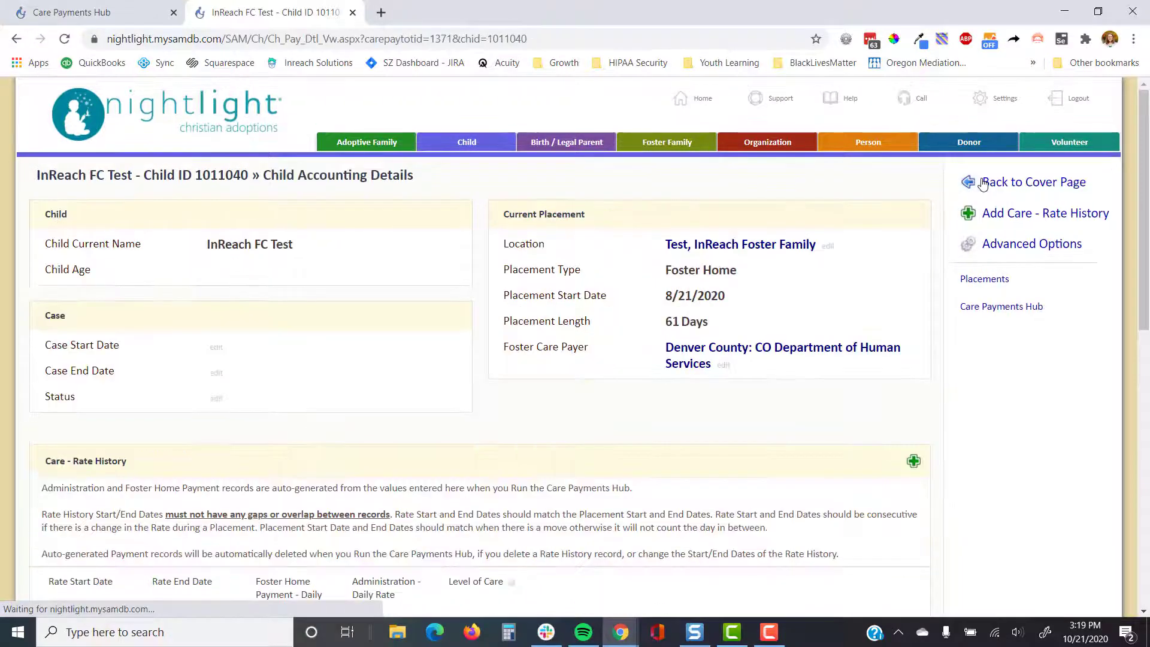
pyautogui.click(977, 285)
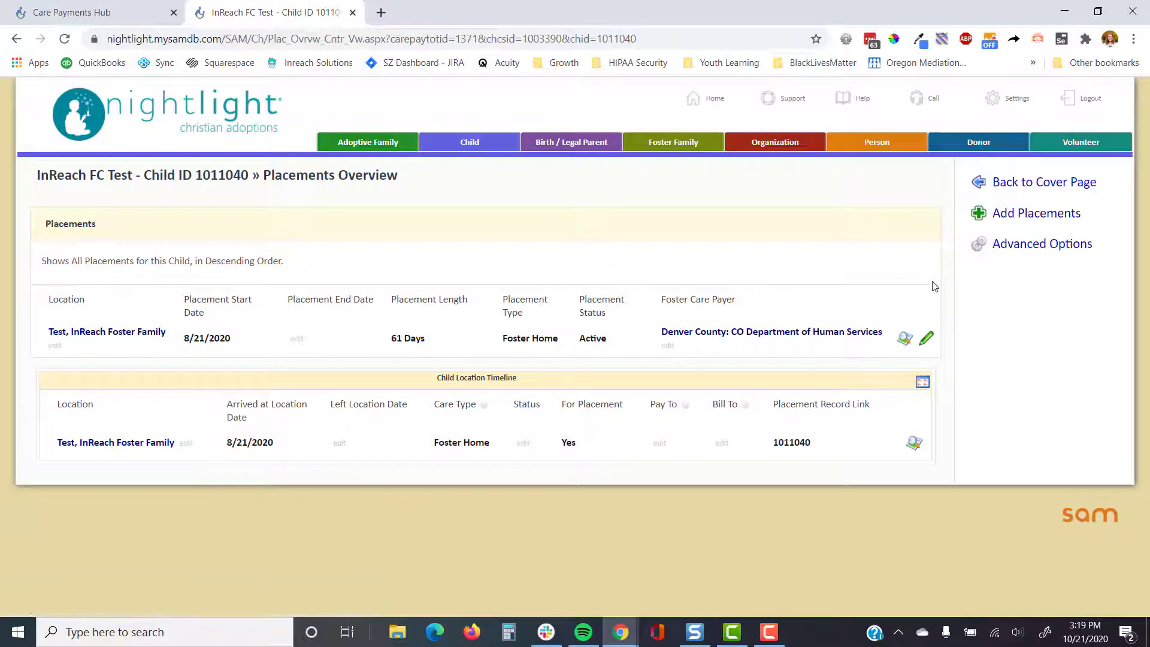
pyautogui.click(907, 345)
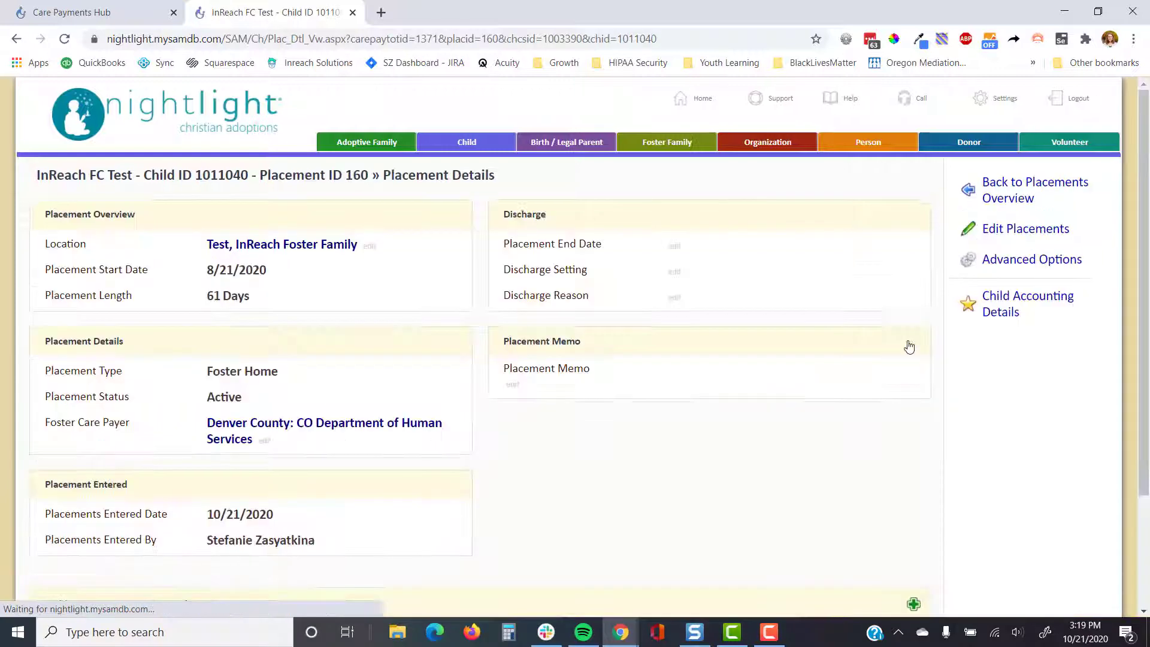
pyautogui.scroll(-3, 906, 341)
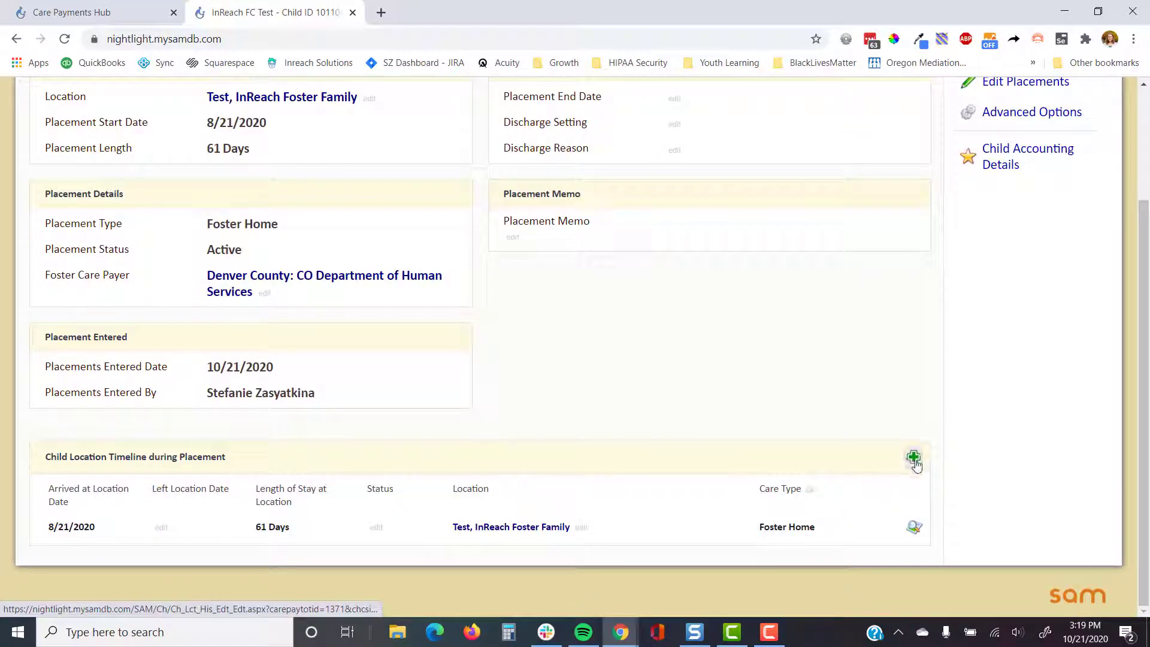
pyautogui.click(913, 457)
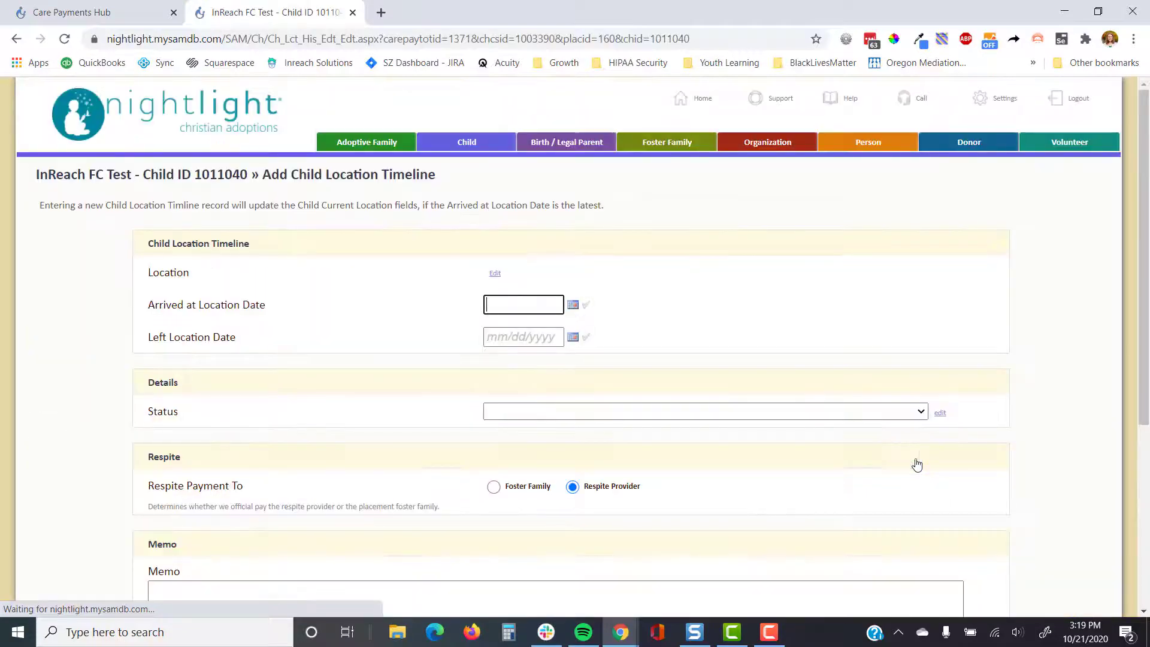
# Step: Search locations for 'test' and pick the test respite family as the location
pyautogui.click(494, 275)
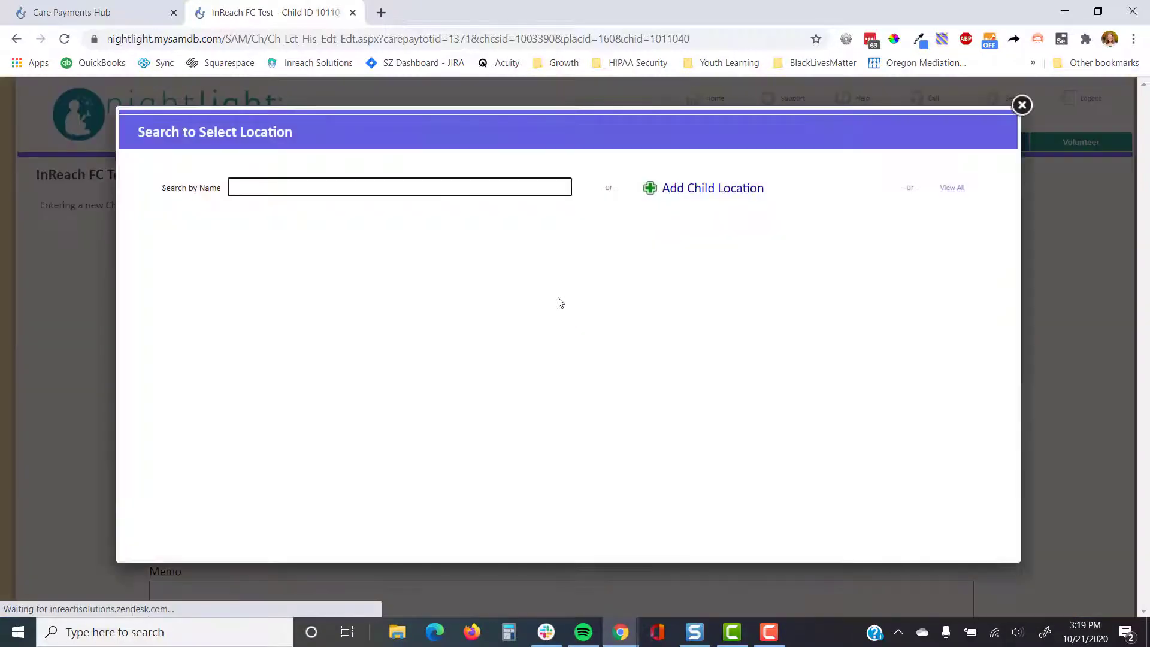
pyautogui.write('test')
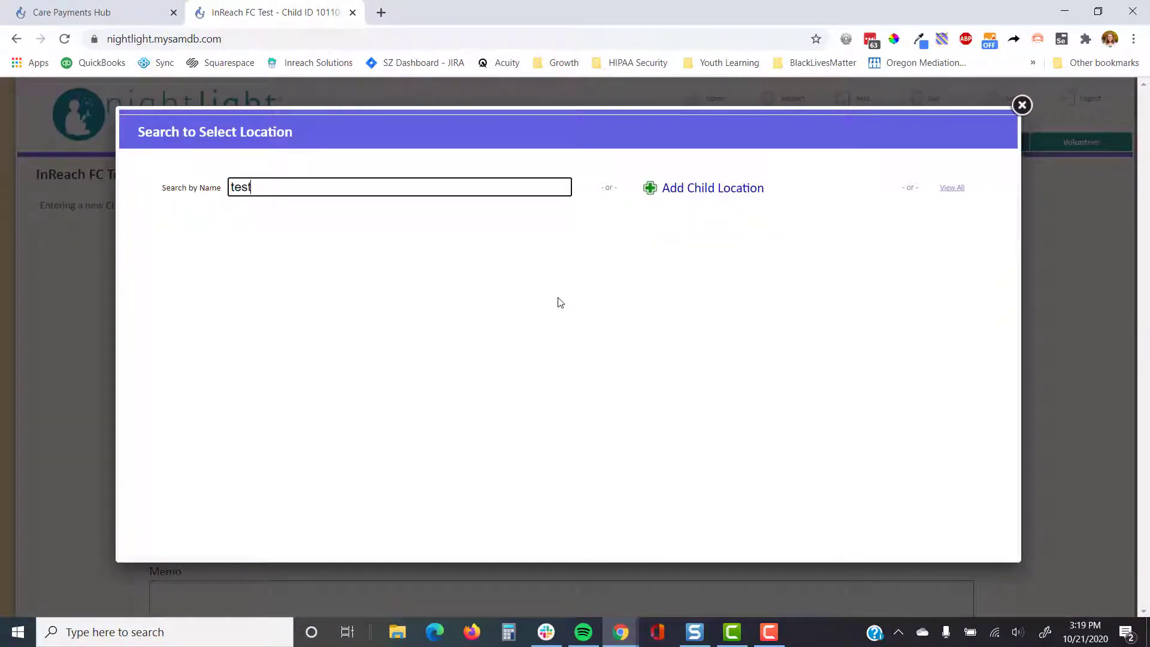
pyautogui.scroll(-12, 558, 289)
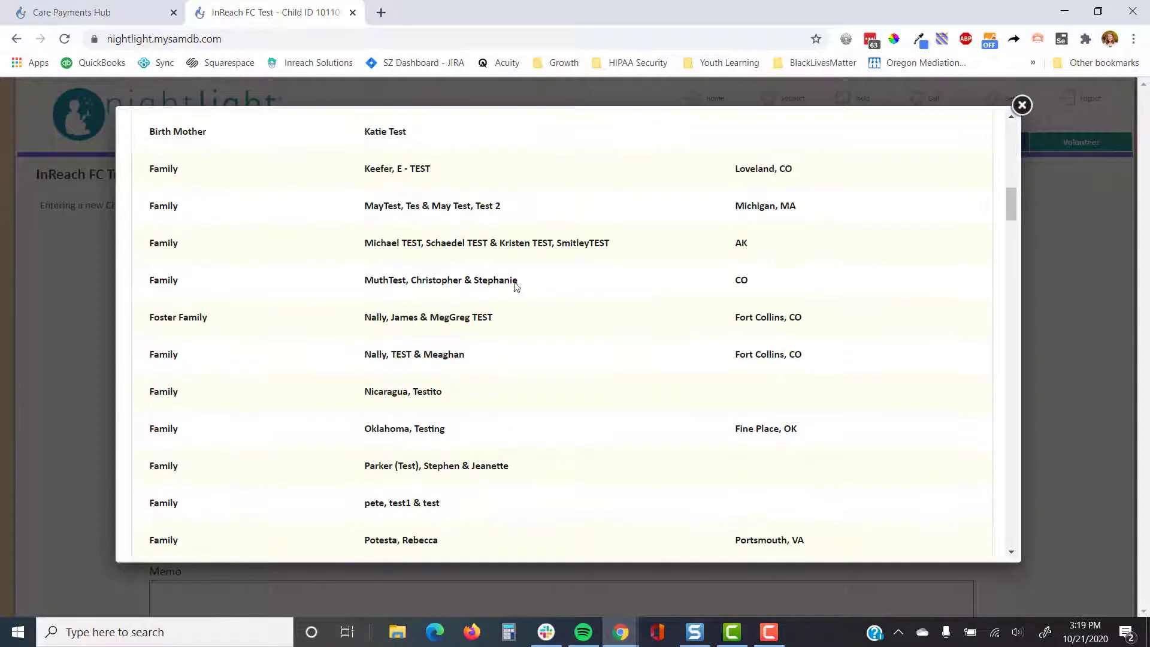
pyautogui.click(461, 320)
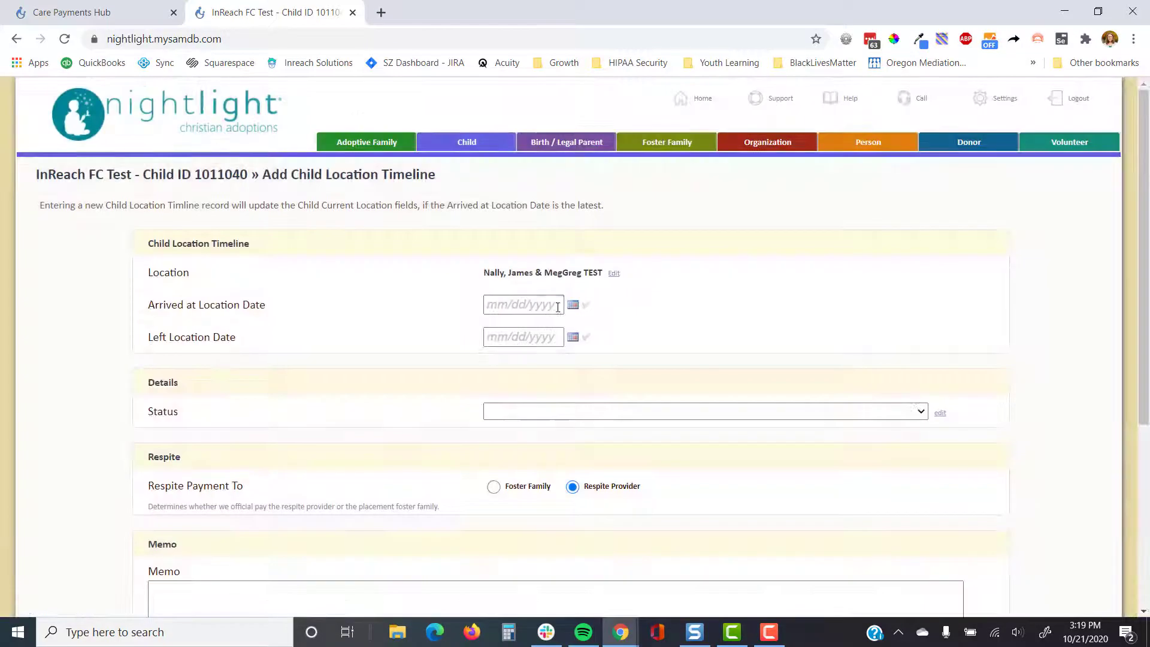
# Step: Enter arrived 9/5/2020 and left 9/8/2020, set Status to Respite, and save the record
pyautogui.click(535, 305)
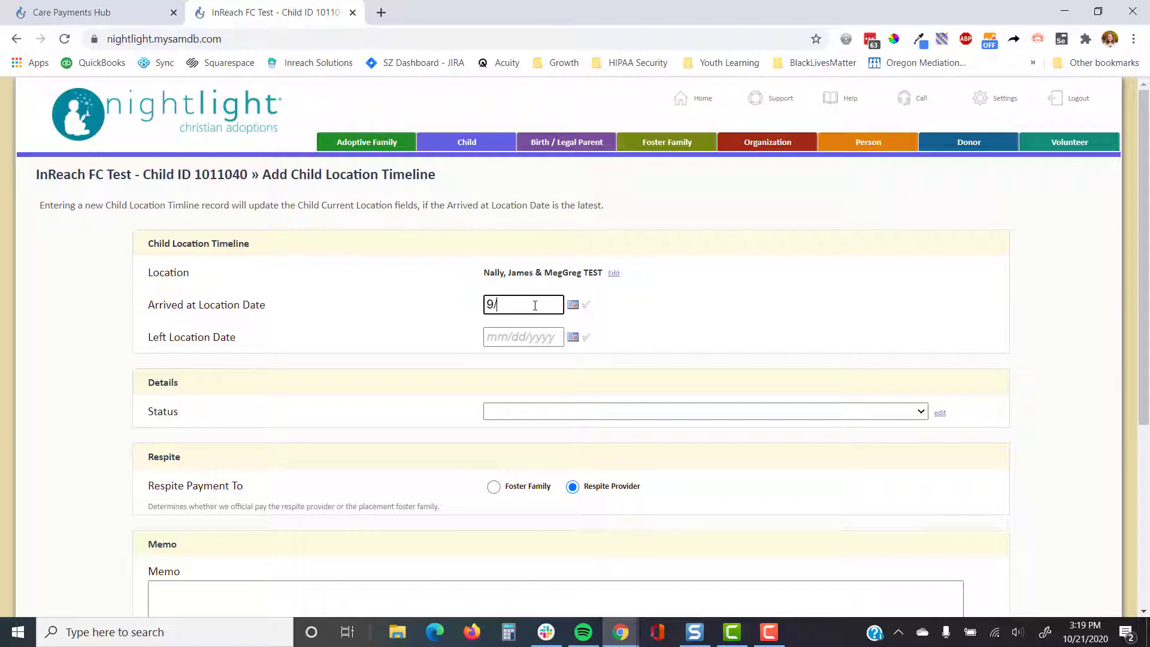
pyautogui.write('9/5/2020')
pyautogui.press('Tab')
pyautogui.write('9/8/2020')
pyautogui.press('Tab')
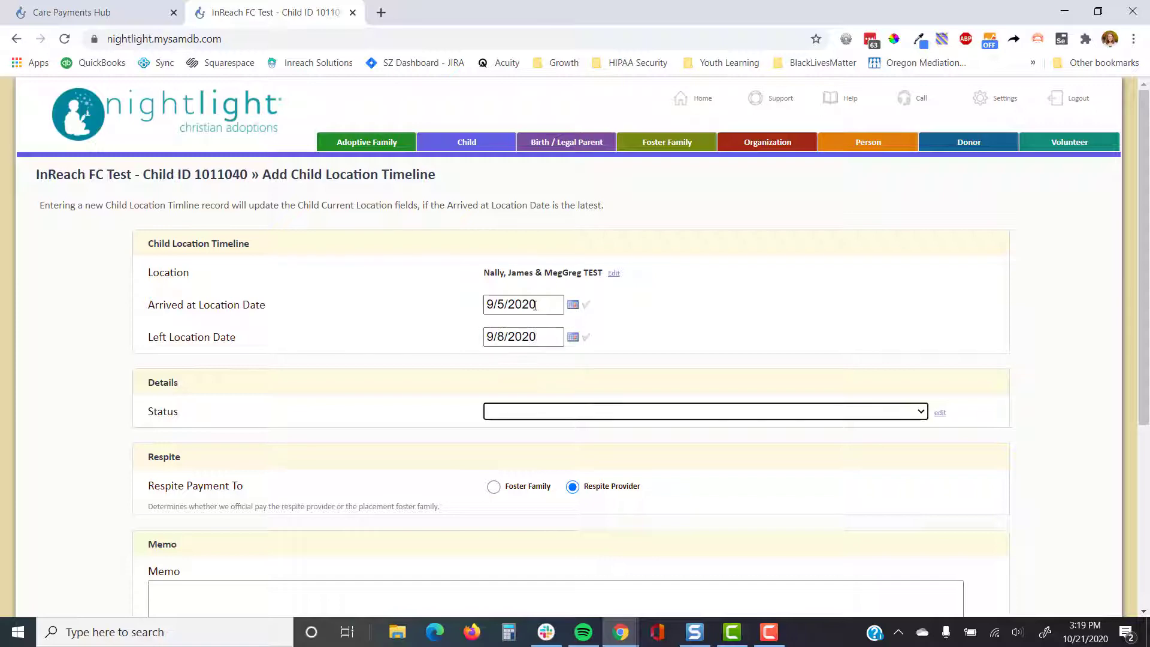
pyautogui.write('res')
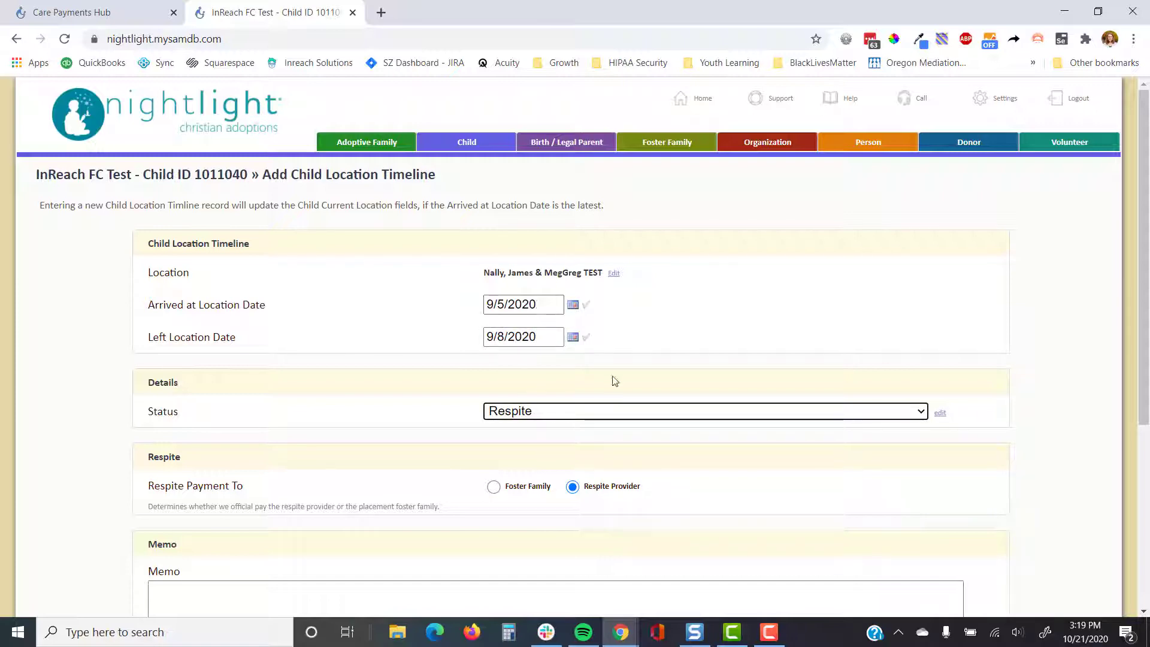
pyautogui.click(585, 414)
pyautogui.scroll(-2, 586, 239)
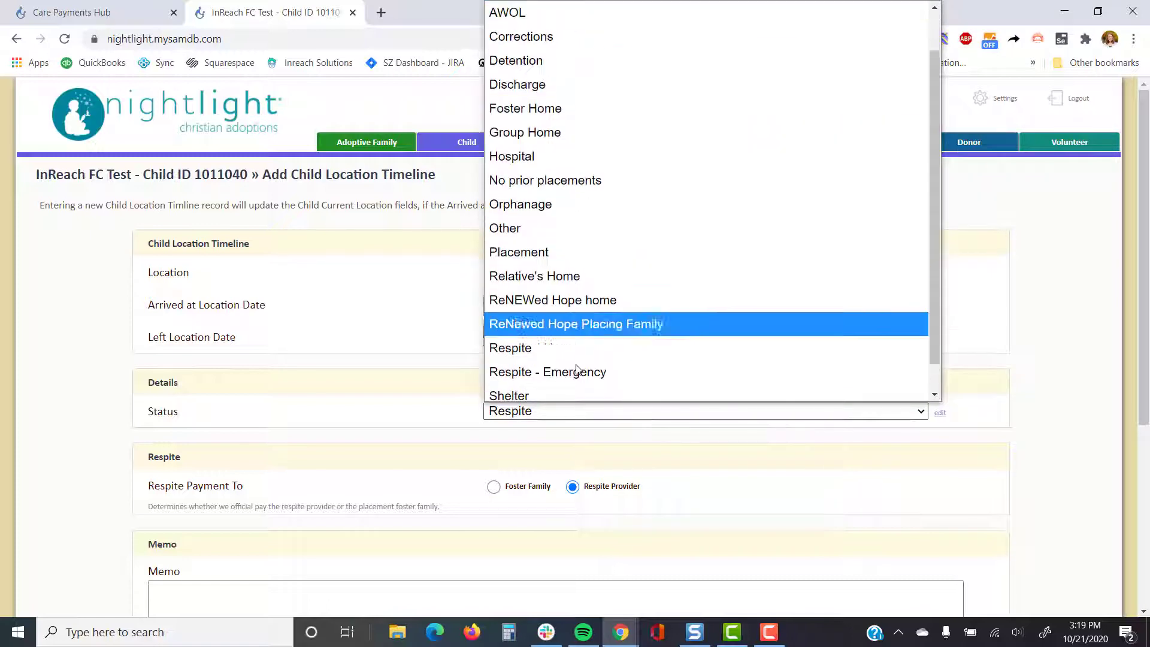
pyautogui.click(583, 425)
pyautogui.scroll(-2, 583, 424)
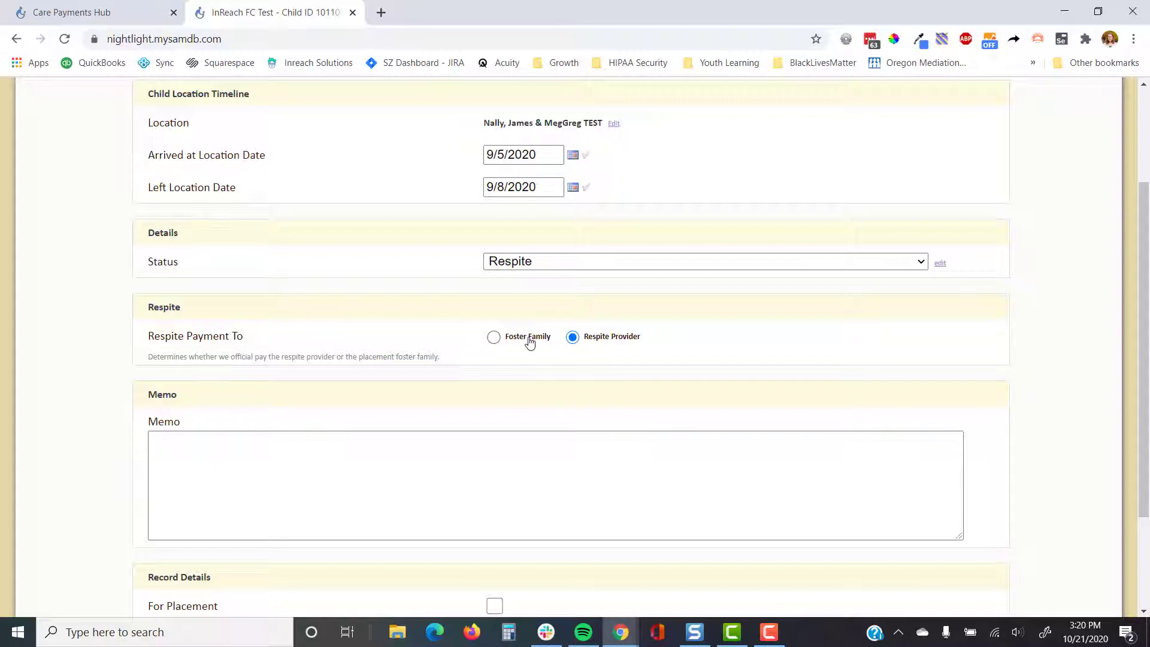
pyautogui.scroll(-3, 530, 342)
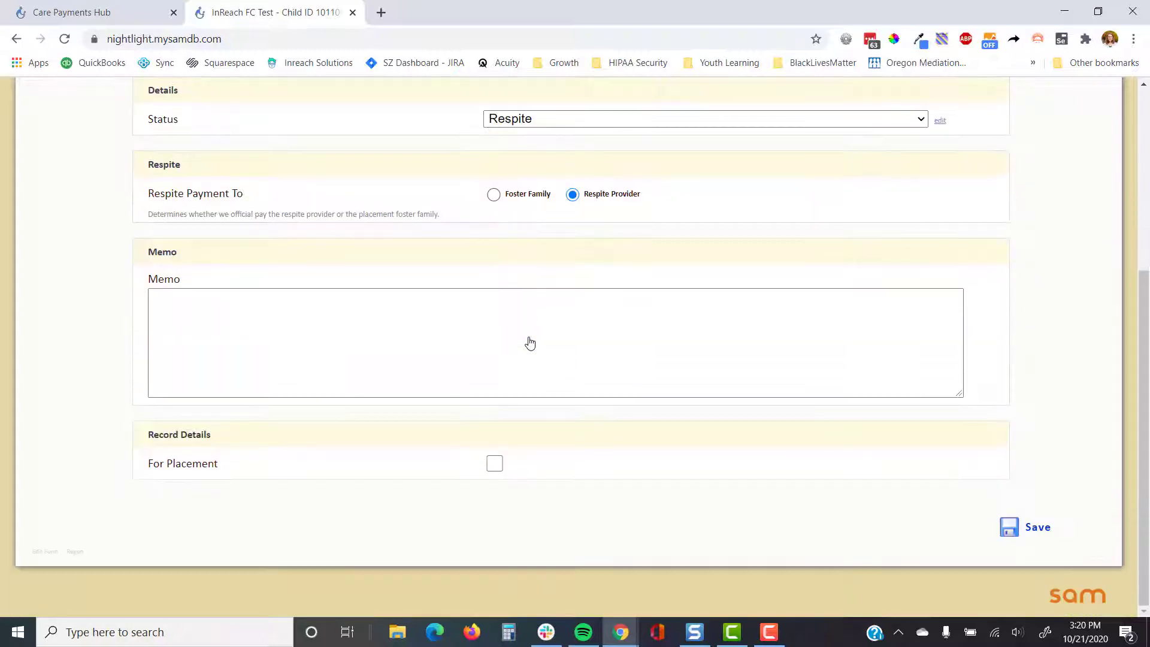
pyautogui.click(1012, 527)
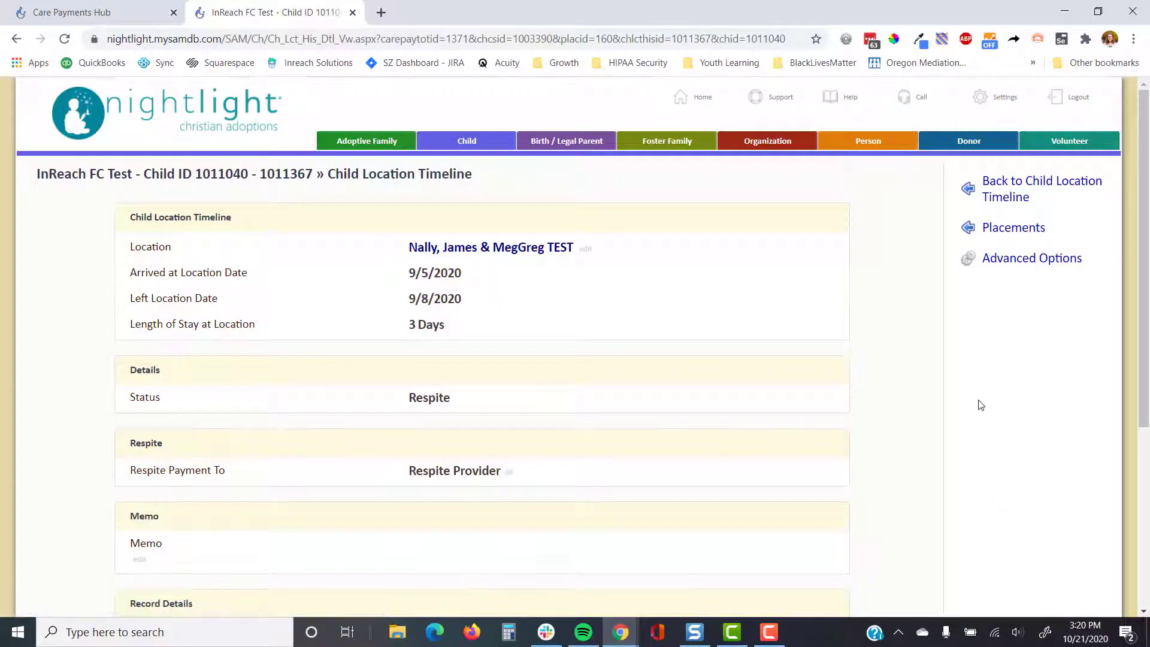
# Step: Review the child's placements and Placement 160 details, showing the foster stay resuming 9/8/2020
pyautogui.scroll(-3, 977, 403)
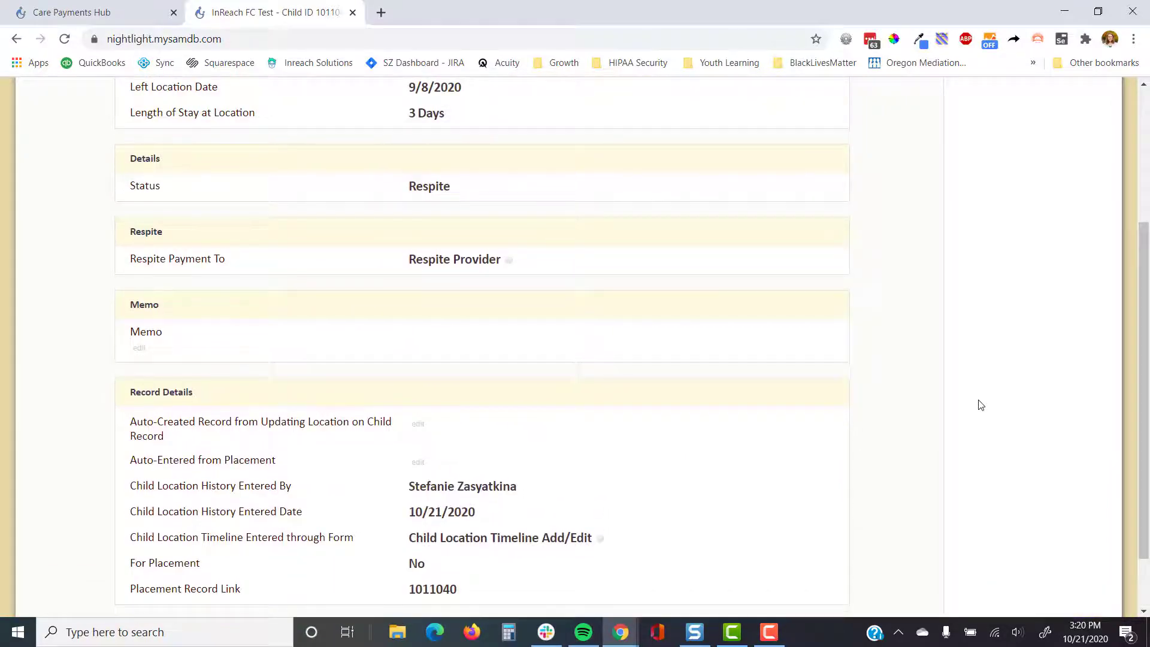
pyautogui.scroll(3, 980, 405)
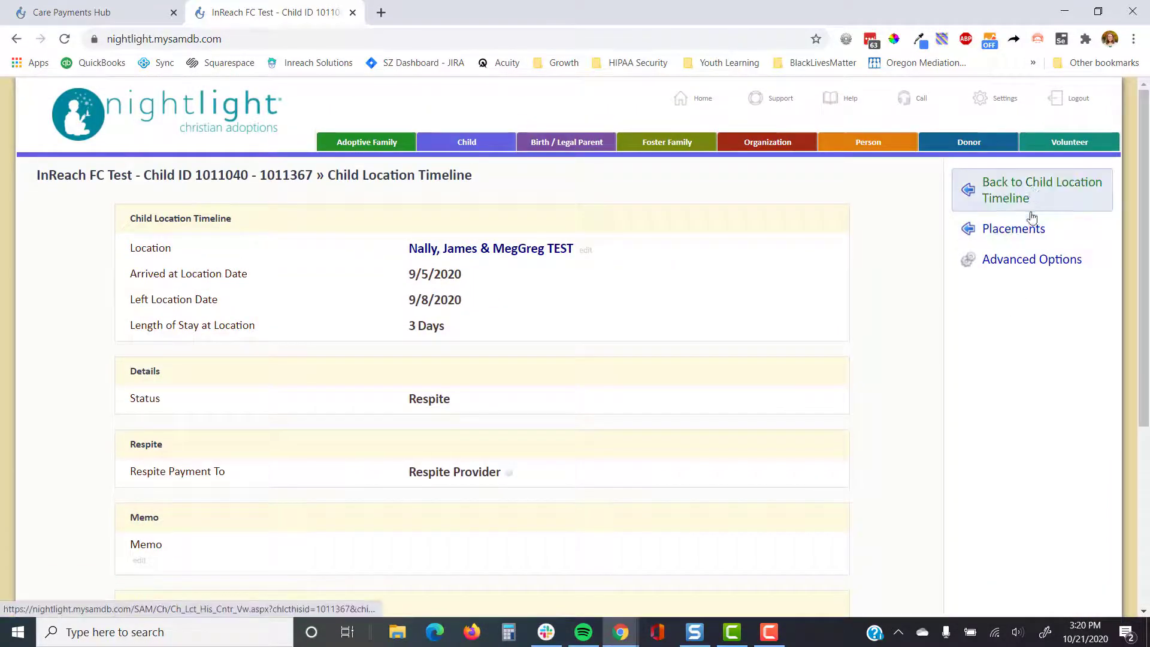
pyautogui.click(1025, 233)
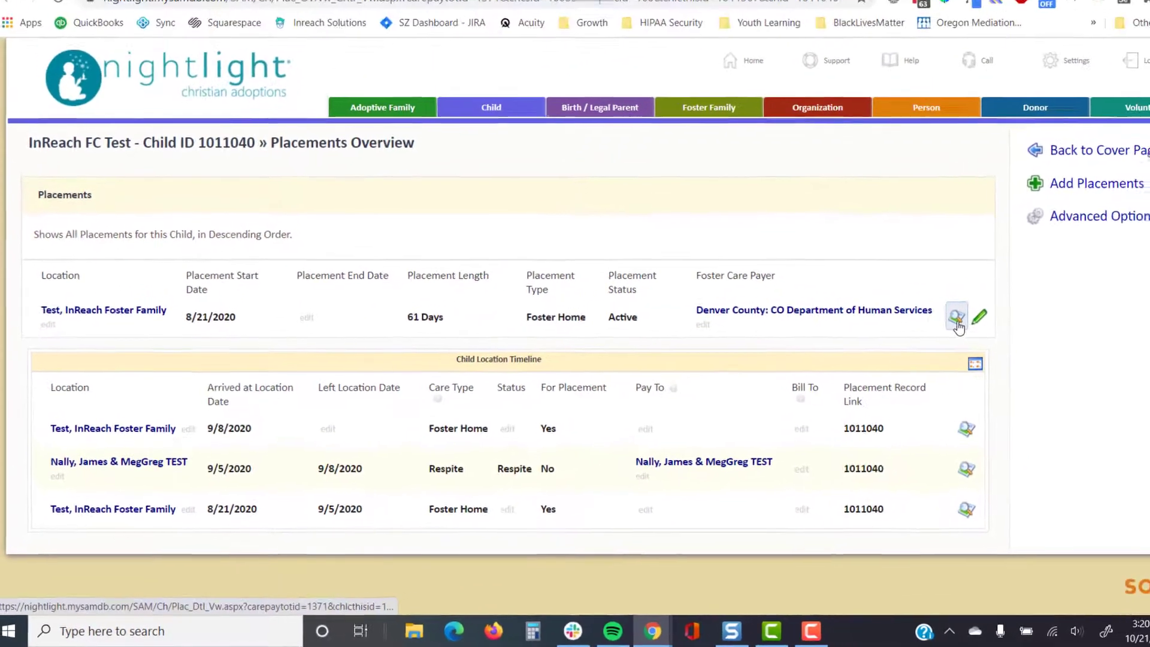
pyautogui.click(956, 318)
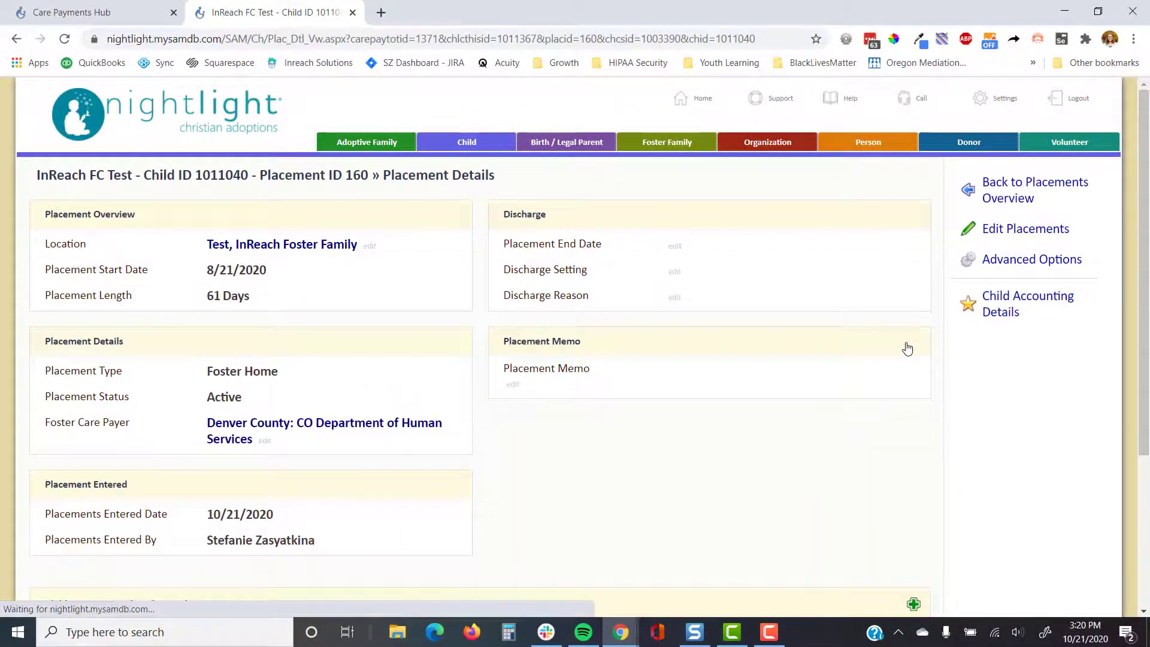
pyautogui.scroll(-4, 907, 348)
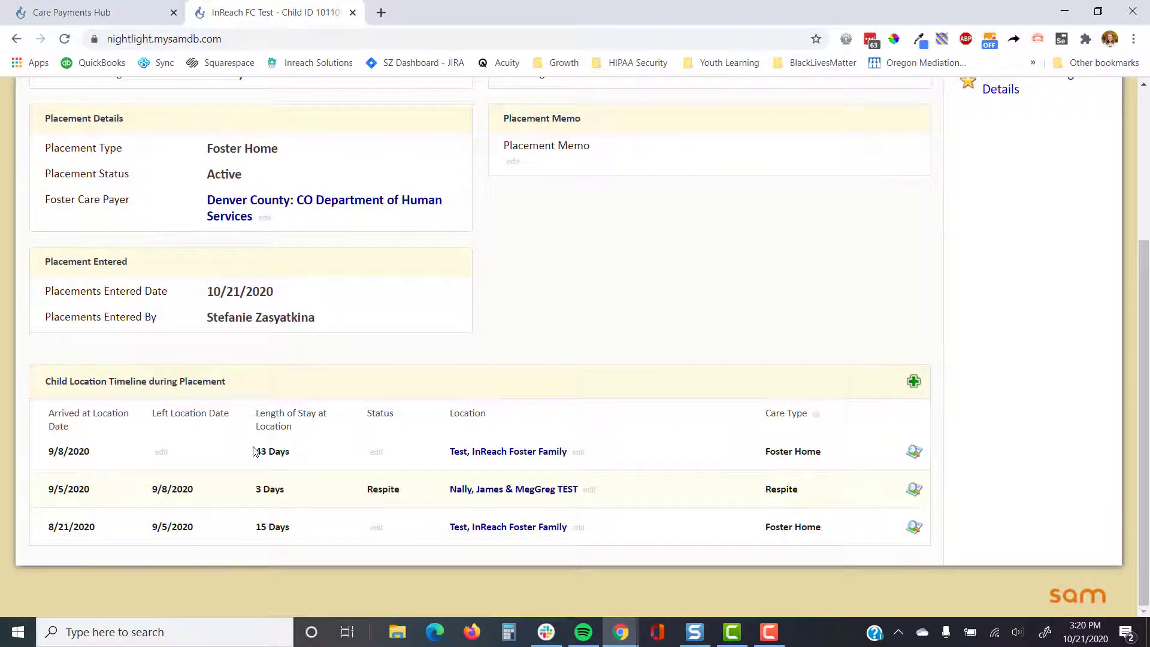
pyautogui.scroll(4, 254, 446)
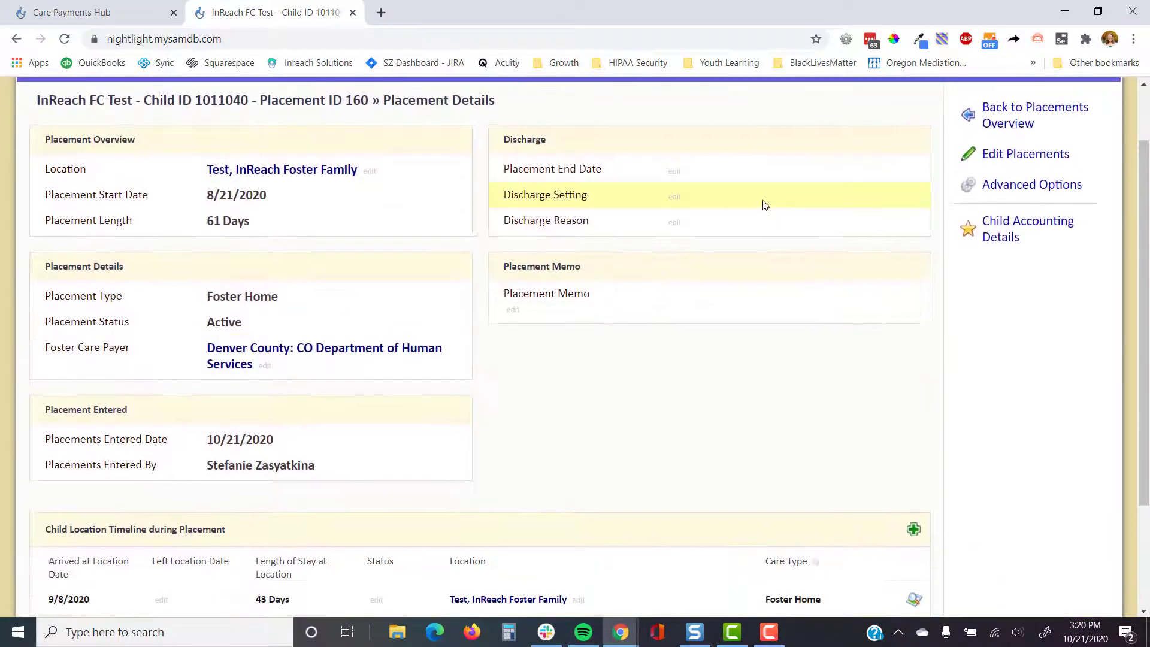
# Step: Open the Care Payments Hub's Manually Trigger Overwrite and choose the 2020 - September interval
pyautogui.click(1000, 98)
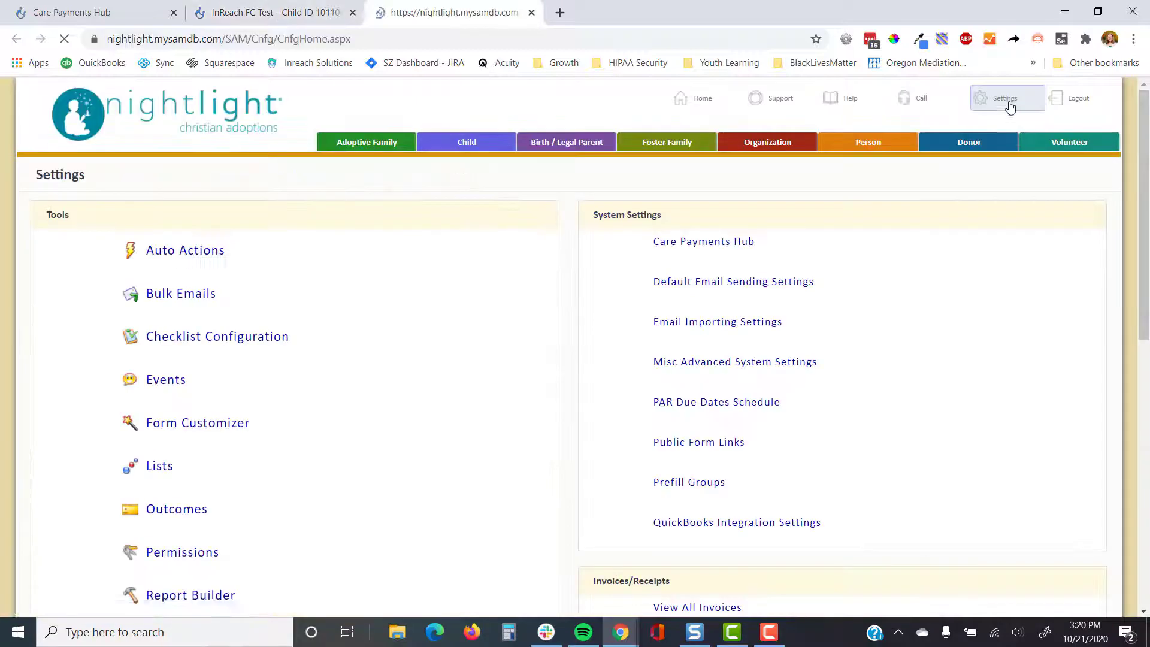
pyautogui.click(708, 242)
pyautogui.click(1035, 311)
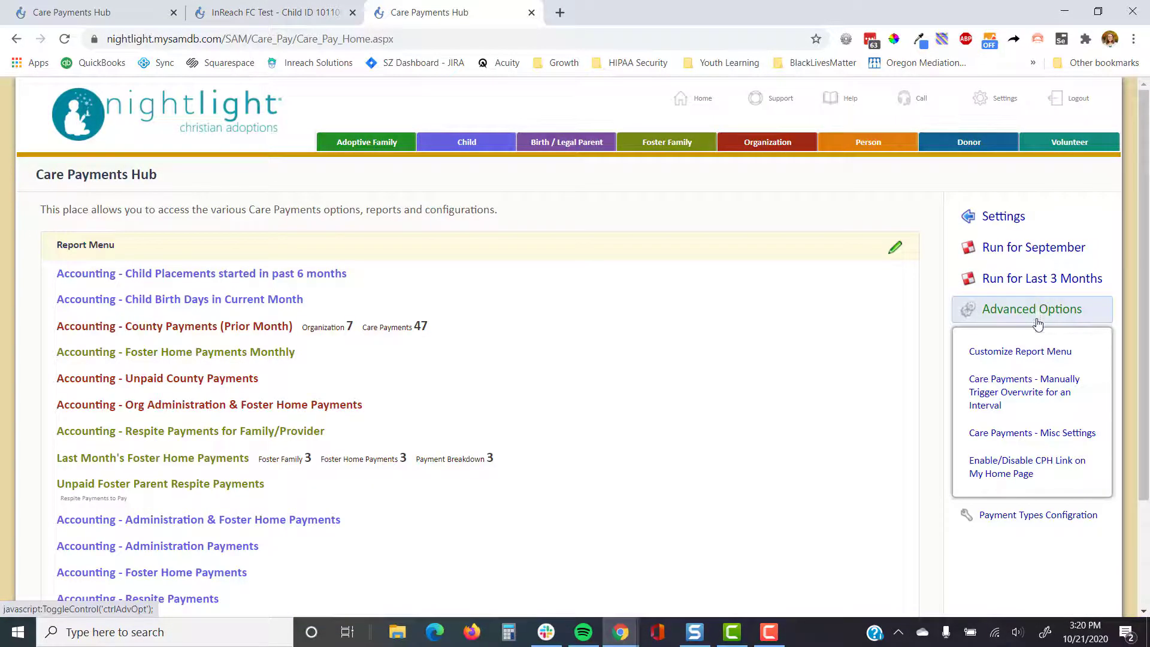
pyautogui.click(1032, 389)
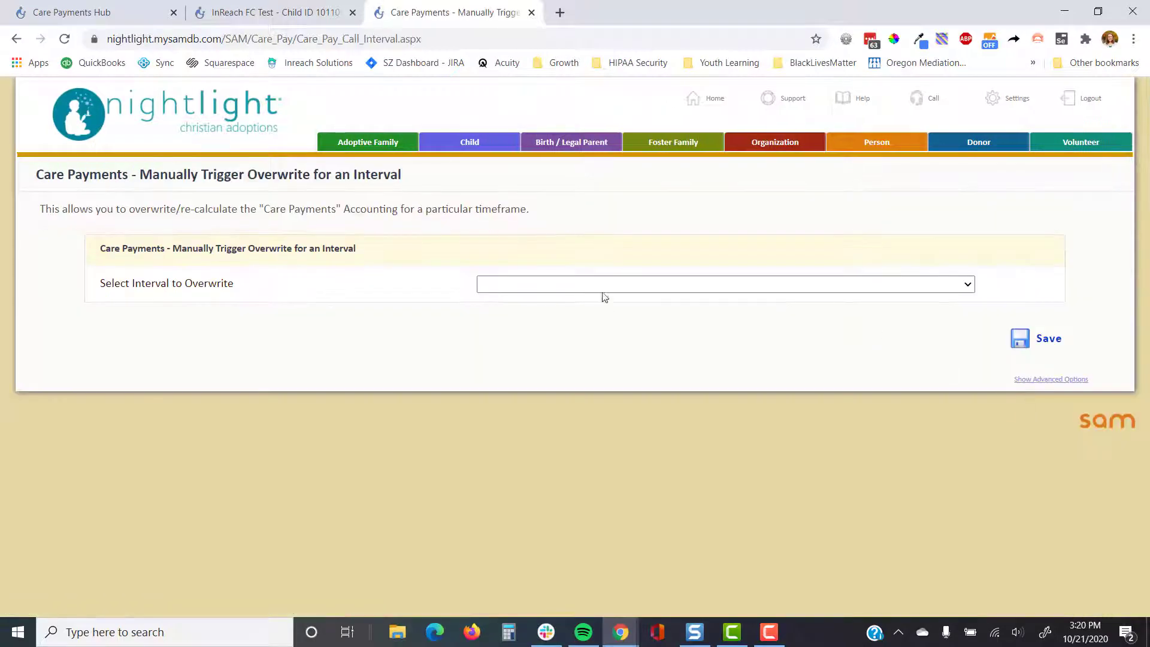
pyautogui.click(600, 288)
pyautogui.click(583, 348)
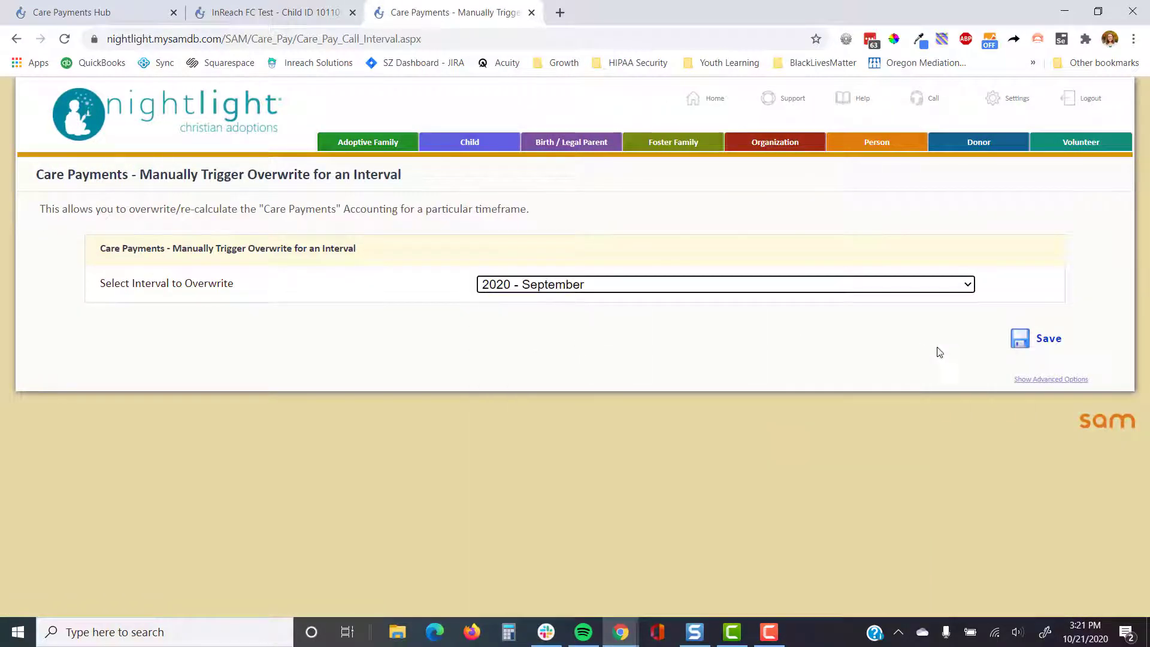
# Step: Limit the recalculation to InReach FC Test for this interval only, then run and confirm it
pyautogui.click(1041, 379)
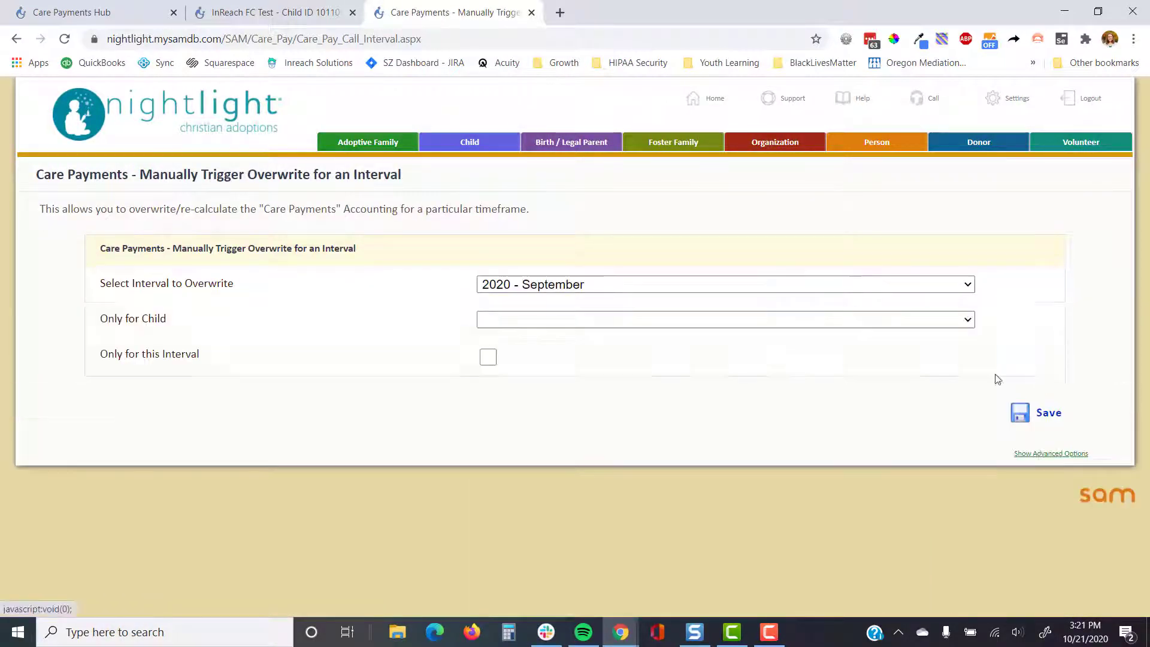
pyautogui.click(603, 321)
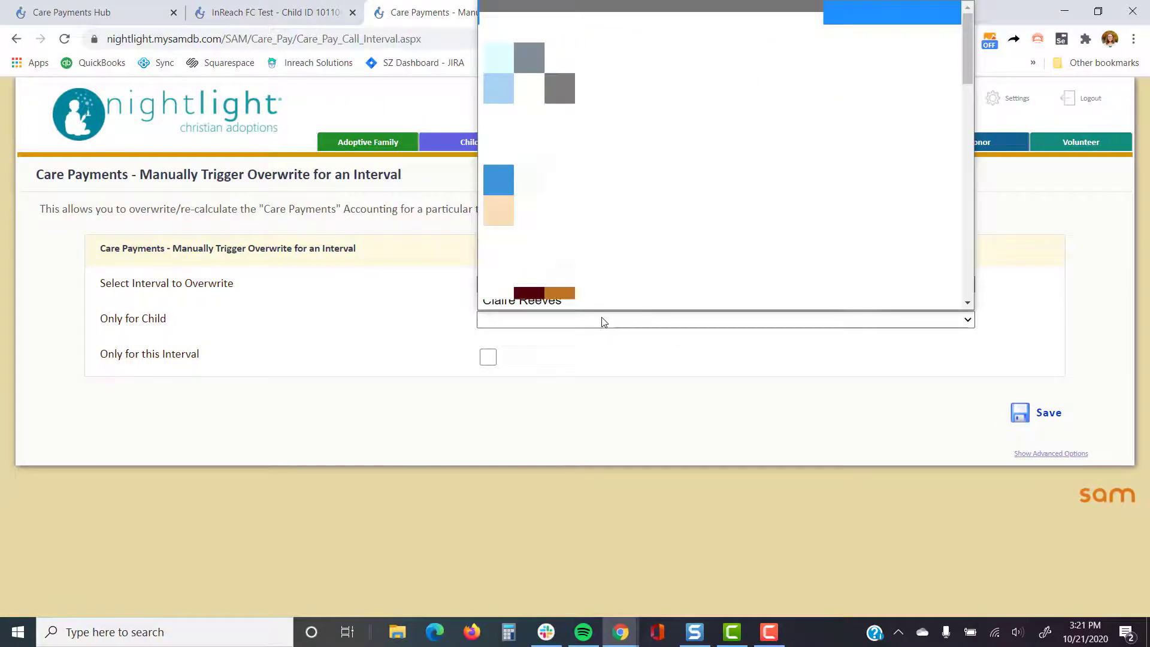
pyautogui.press('i')
pyautogui.press('Return')
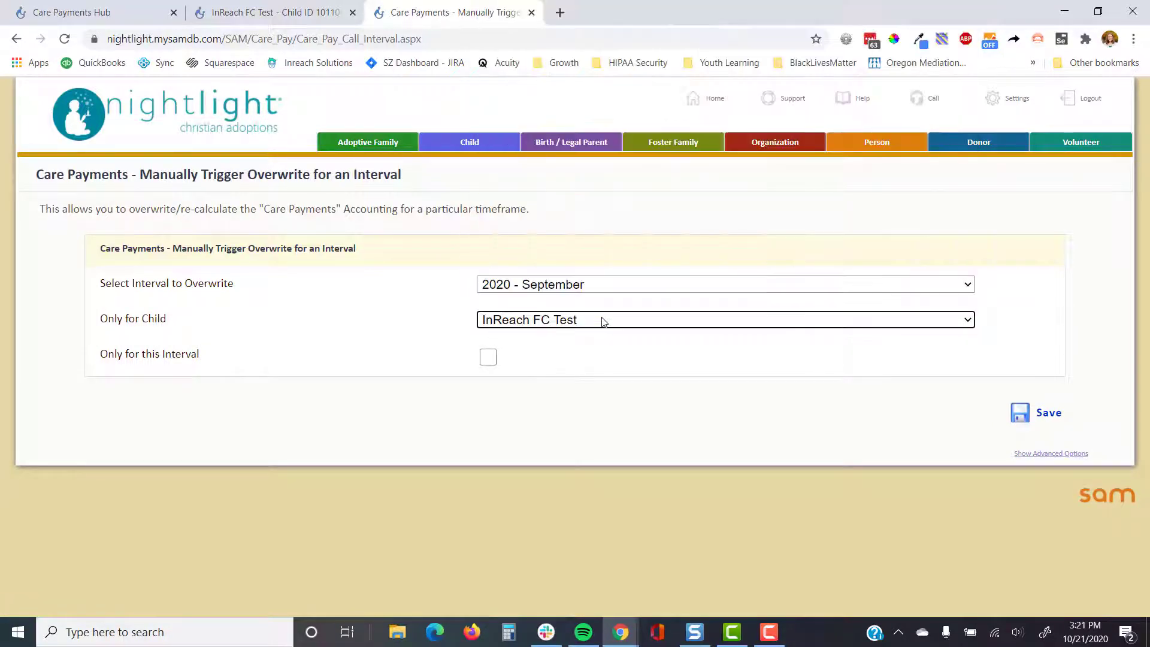
pyautogui.click(488, 358)
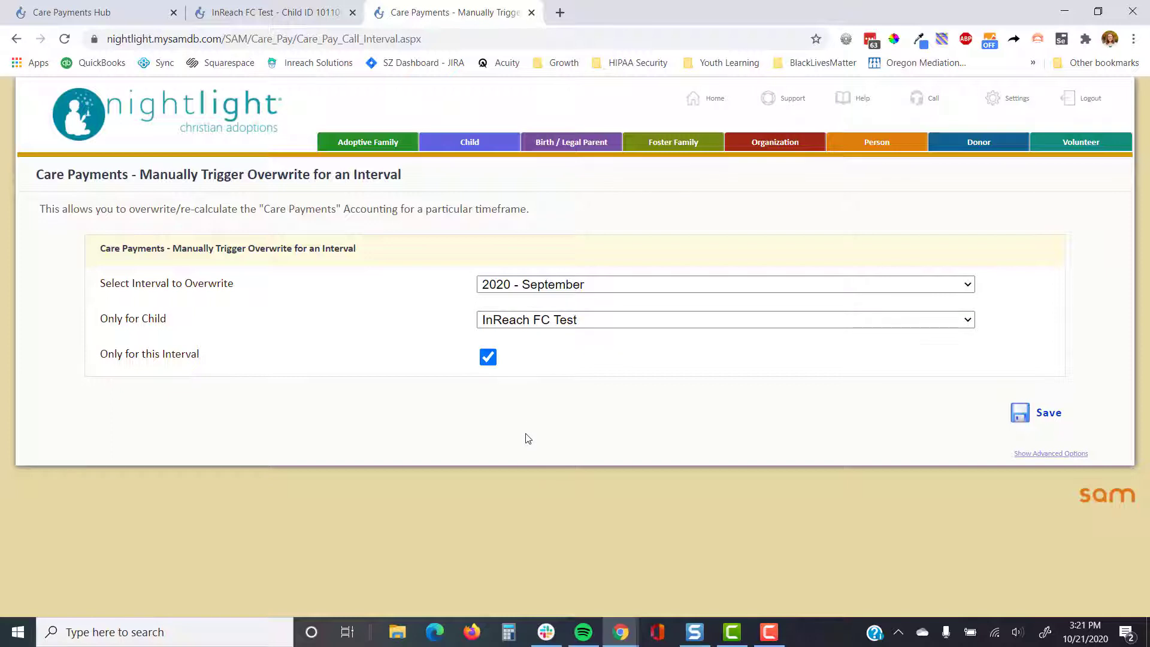
pyautogui.click(1038, 413)
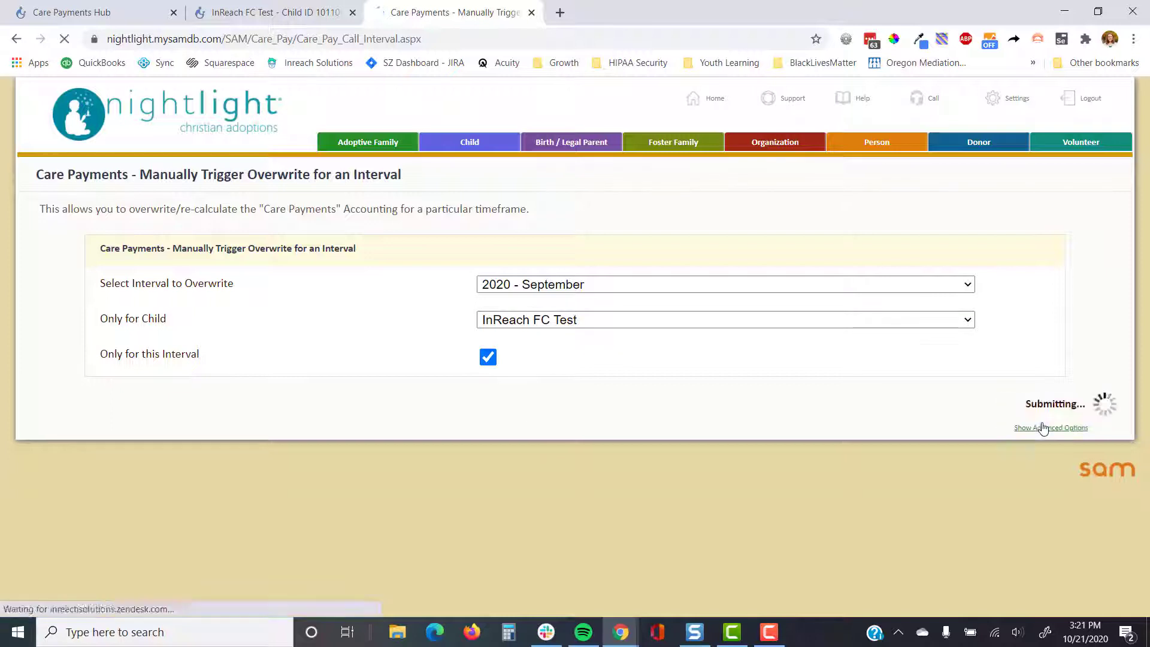
pyautogui.click(1043, 428)
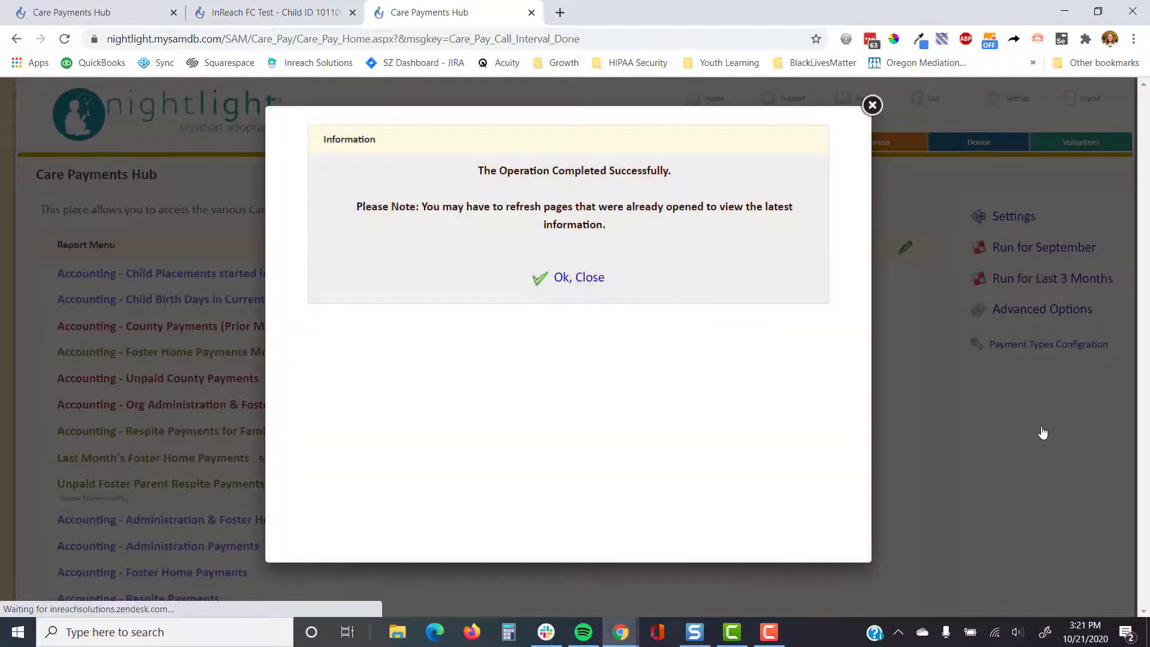
pyautogui.click(554, 277)
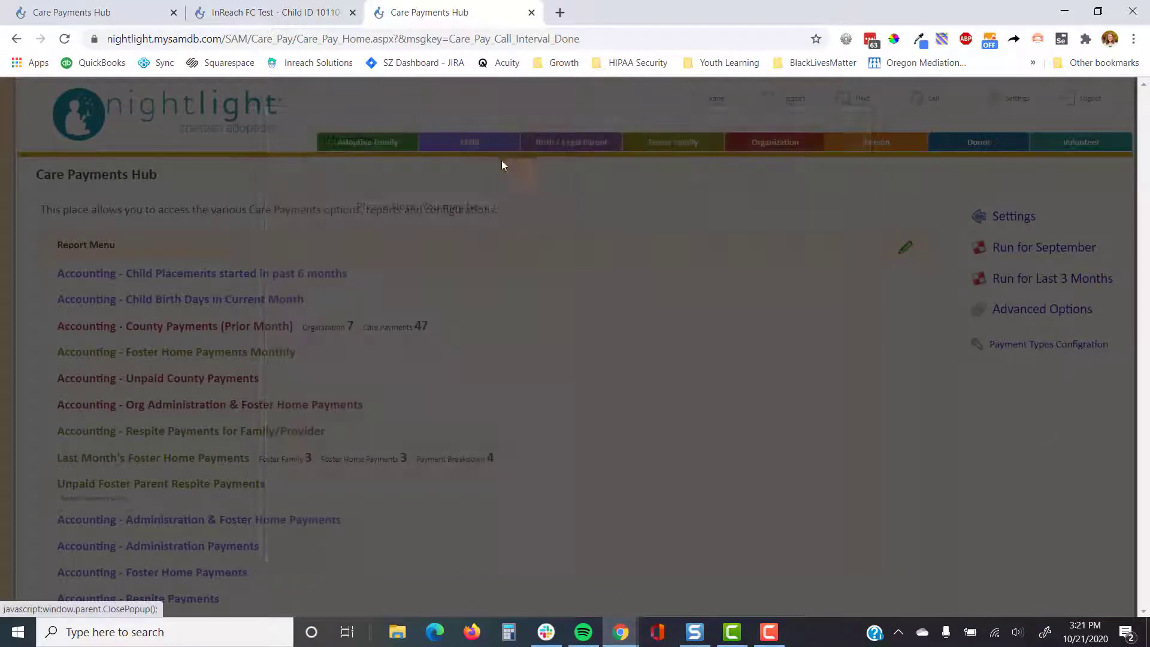
# Step: Navigate back through placements and the cover page to the test child's Child Accounting Details
pyautogui.click(281, 12)
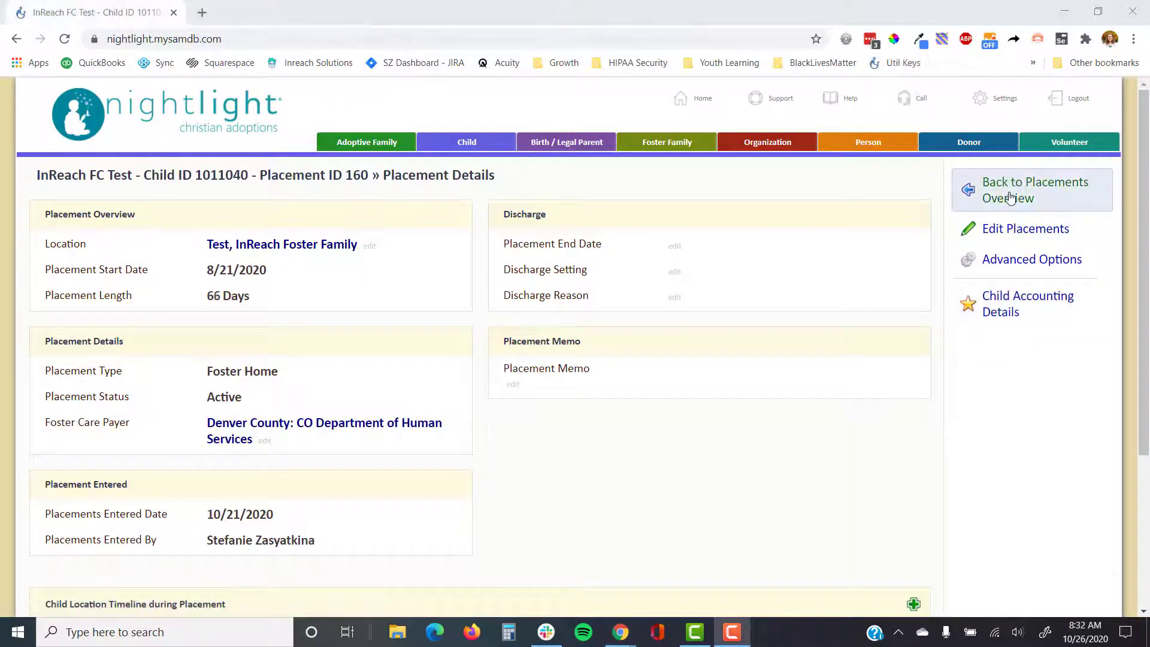
pyautogui.click(1010, 198)
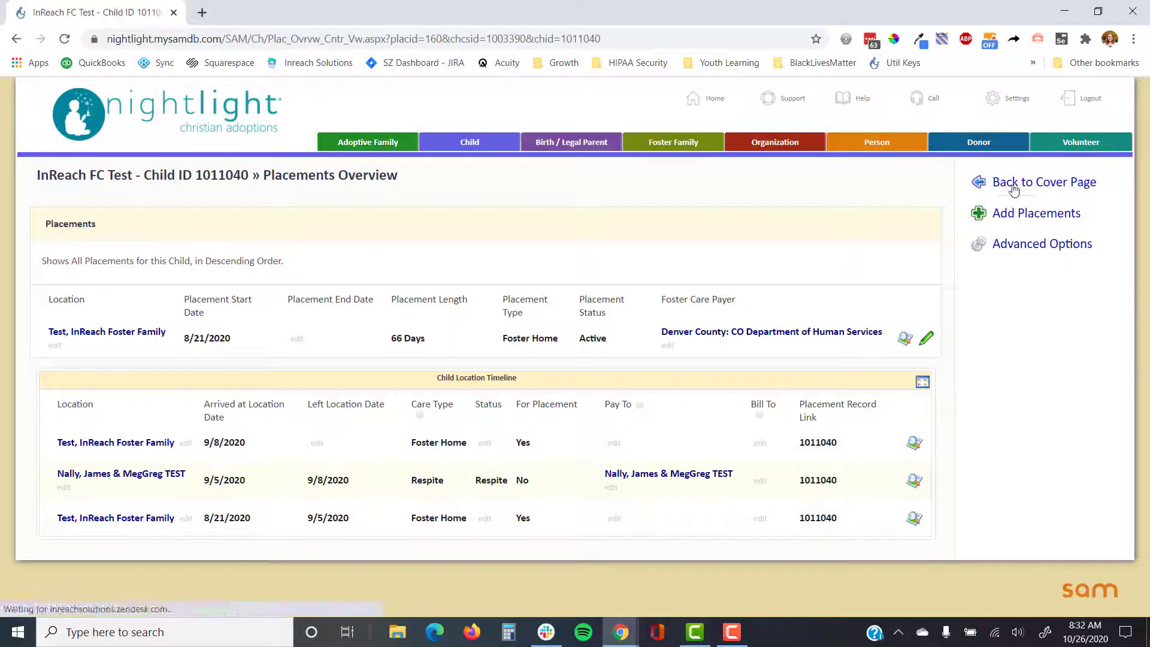
pyautogui.click(1013, 189)
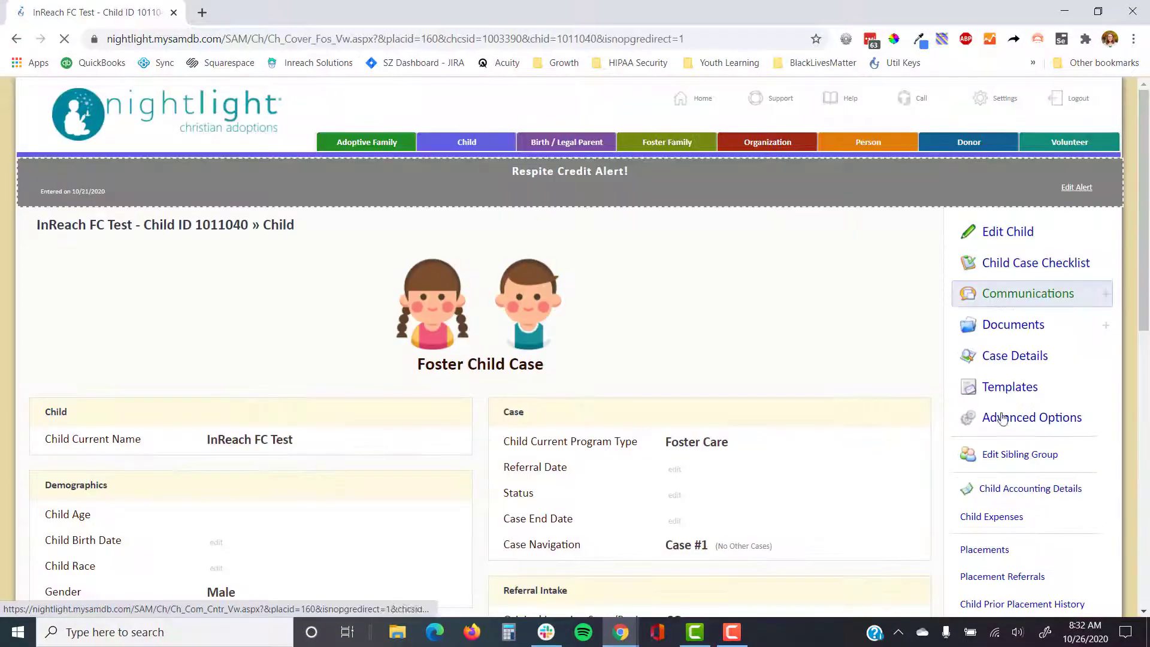
pyautogui.click(1008, 488)
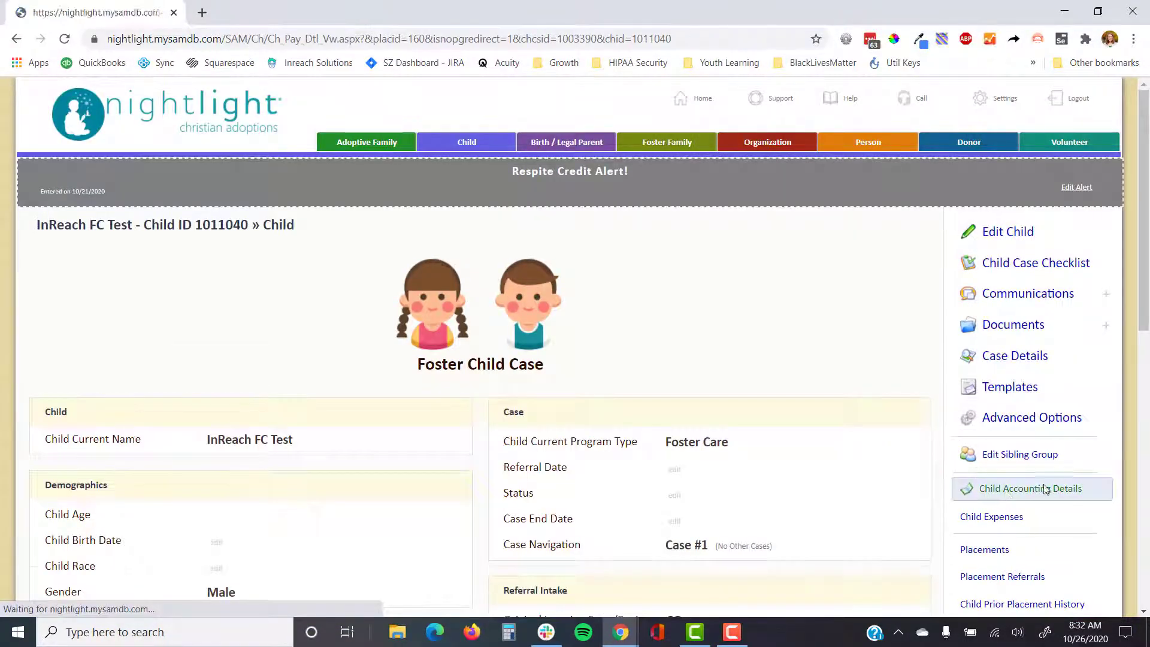
pyautogui.scroll(-5, 837, 386)
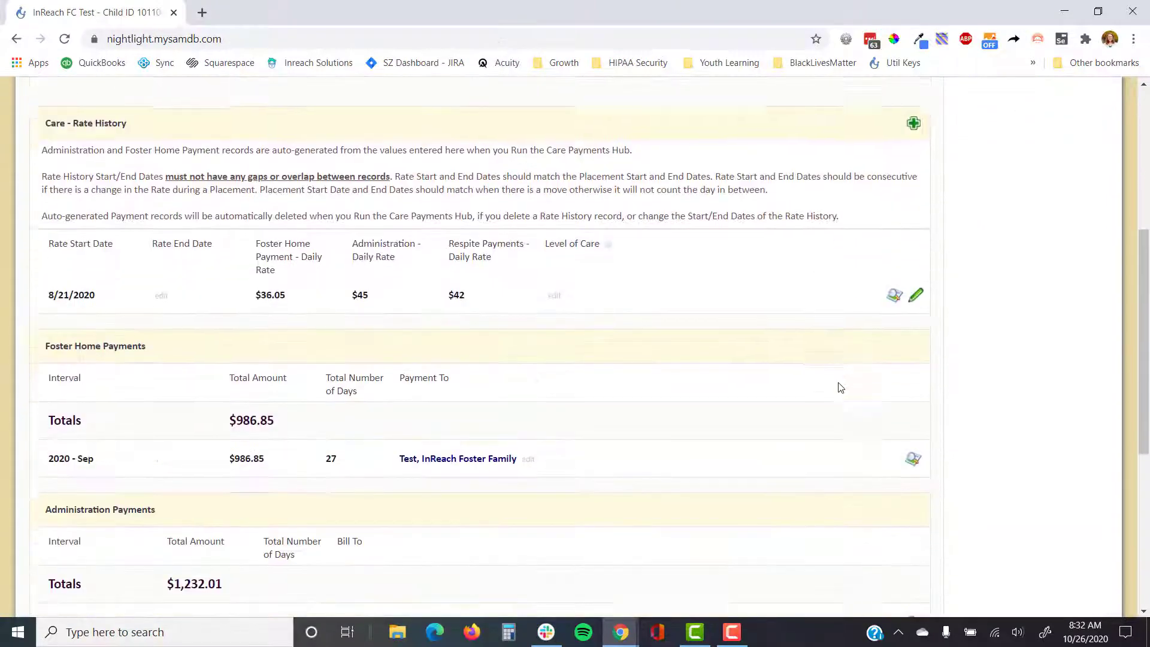
pyautogui.scroll(-1, 840, 387)
pyautogui.scroll(-2, 840, 388)
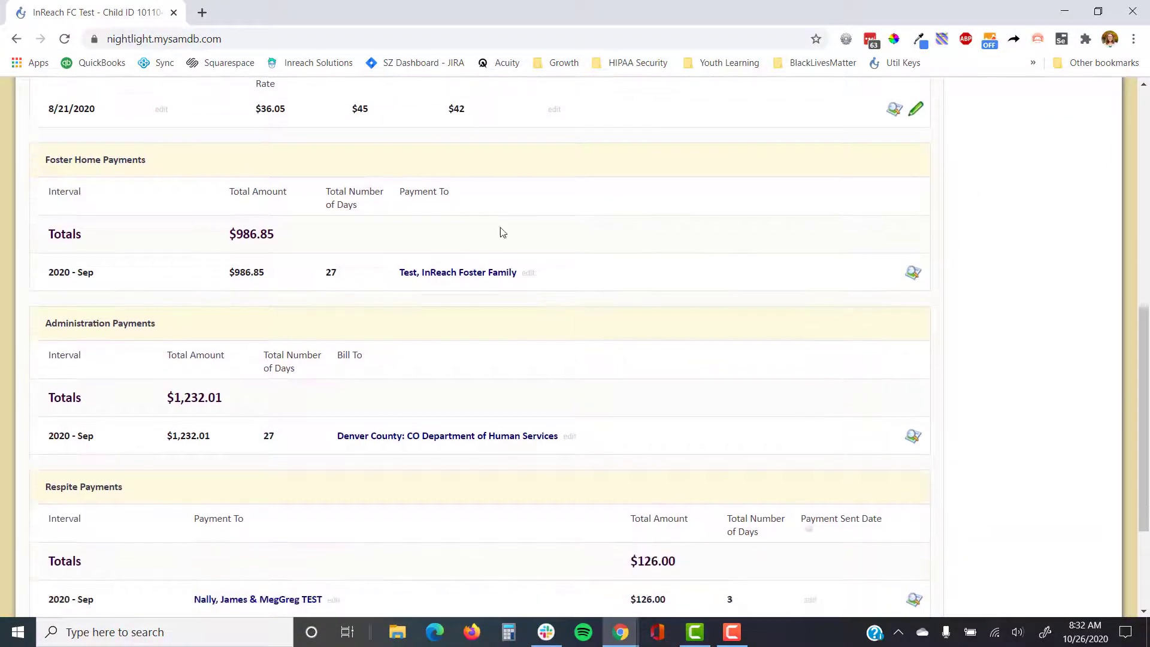
# Step: Review the 3 respite days and respite daily rate, then open a blank Care - Rate History form
pyautogui.moveTo(351, 283); pyautogui.dragTo(218, 285)
pyautogui.click(270, 293)
pyautogui.scroll(-3, 339, 282)
pyautogui.moveTo(153, 320); pyautogui.dragTo(46, 323)
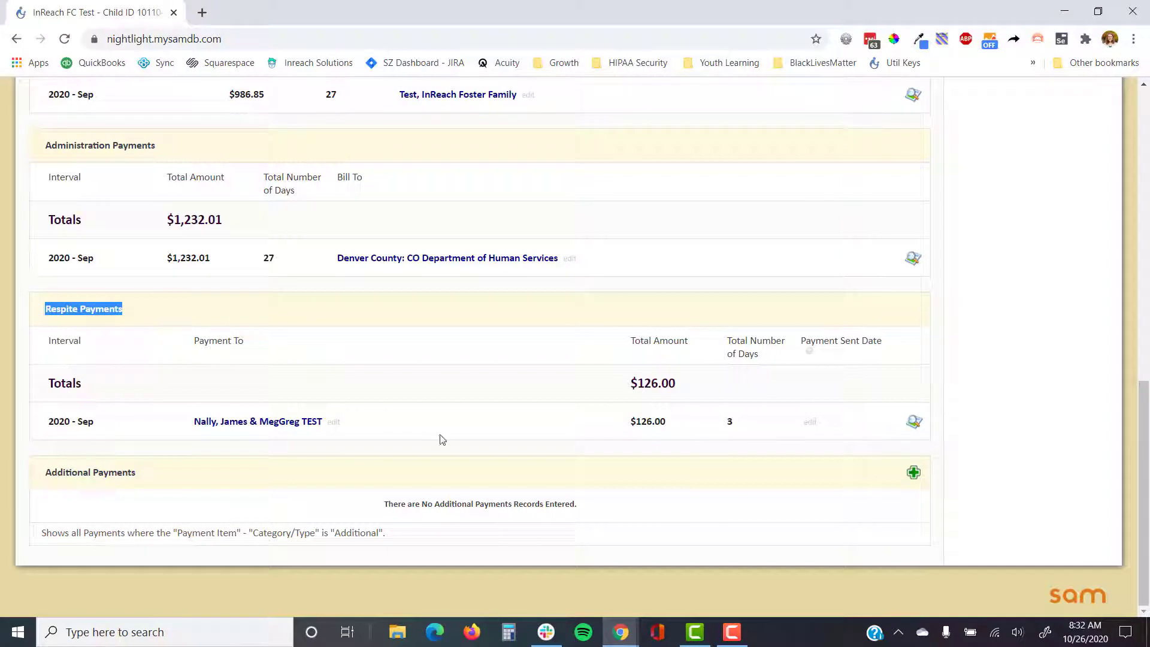
pyautogui.moveTo(764, 426); pyautogui.dragTo(523, 418)
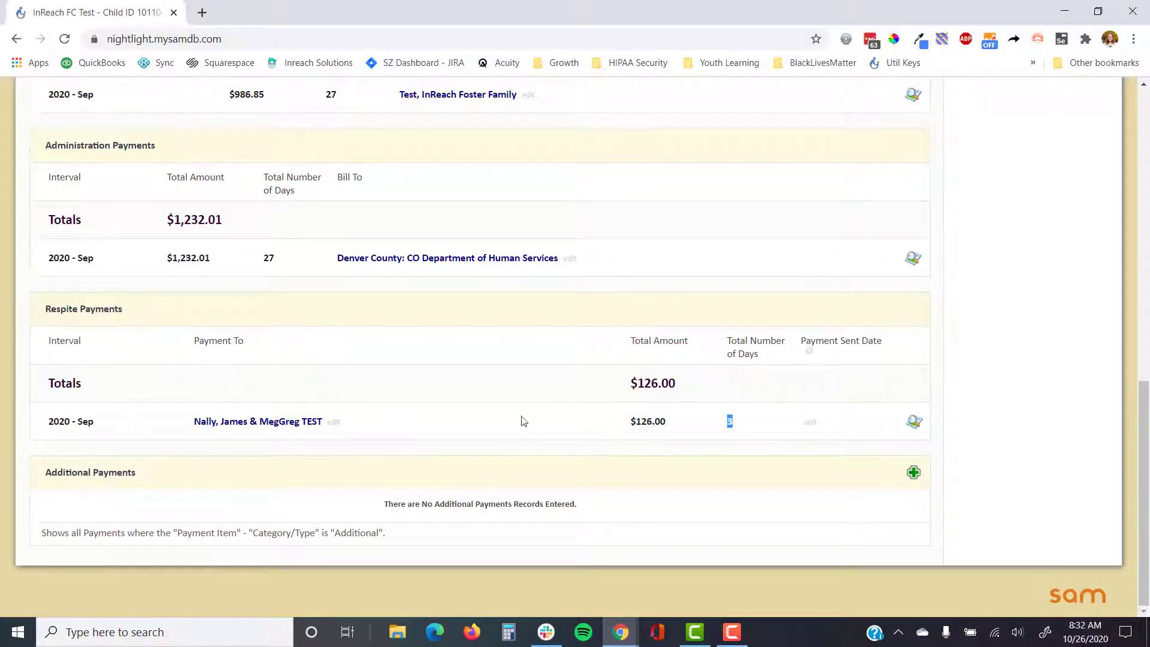
pyautogui.scroll(8, 519, 410)
pyautogui.scroll(2, 520, 409)
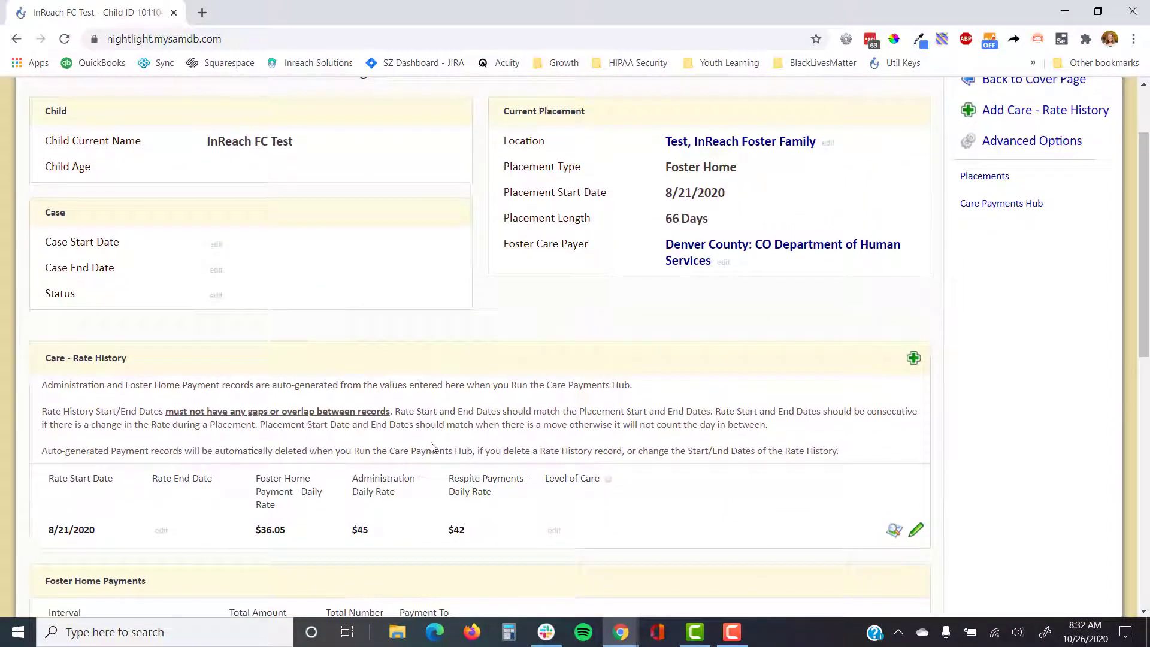
pyautogui.moveTo(497, 499); pyautogui.dragTo(449, 489)
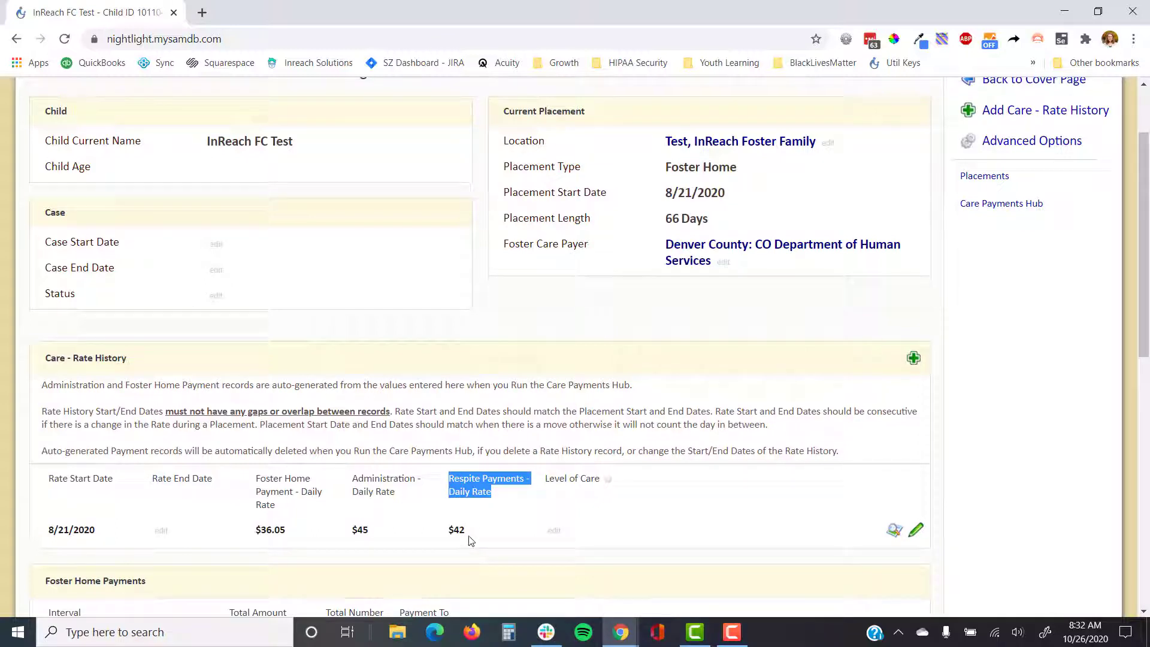
pyautogui.click(913, 358)
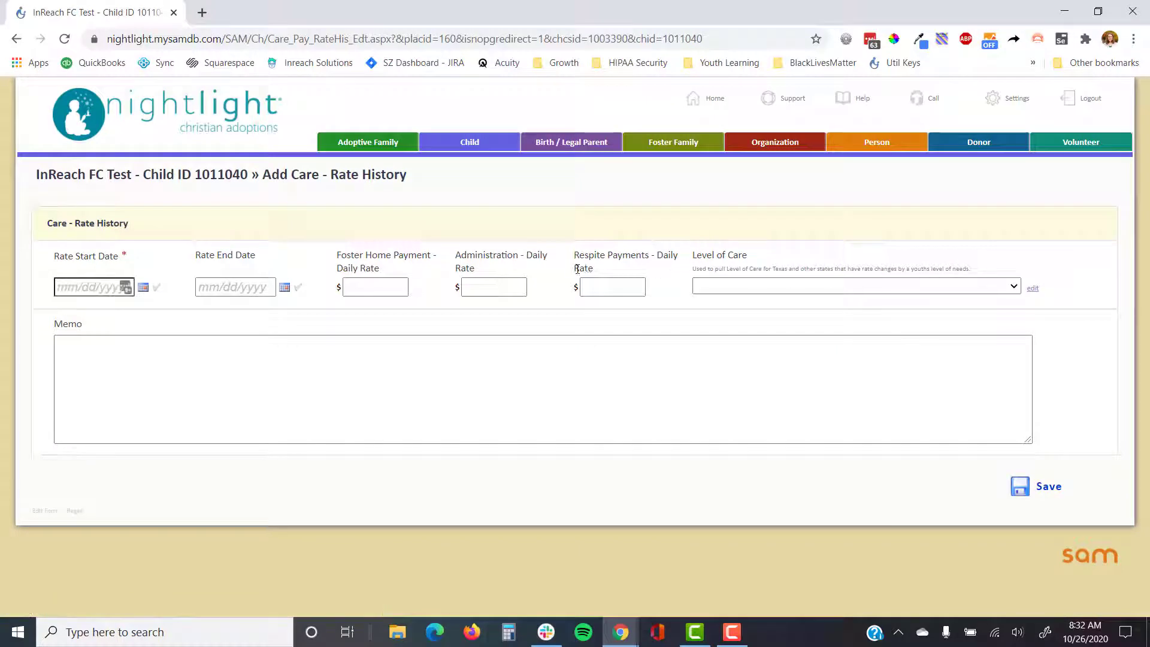
pyautogui.tripleClick(576, 268)
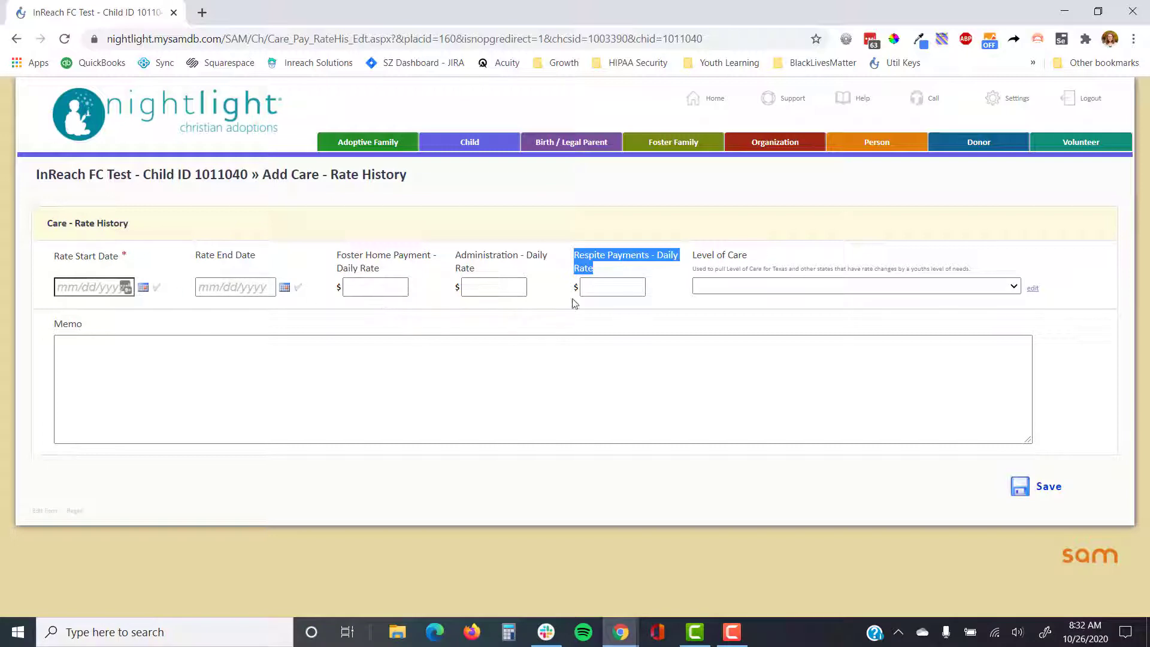
# Step: Open and close the Level of Care list without choosing, leaving the new rate form unsaved
pyautogui.click(647, 310)
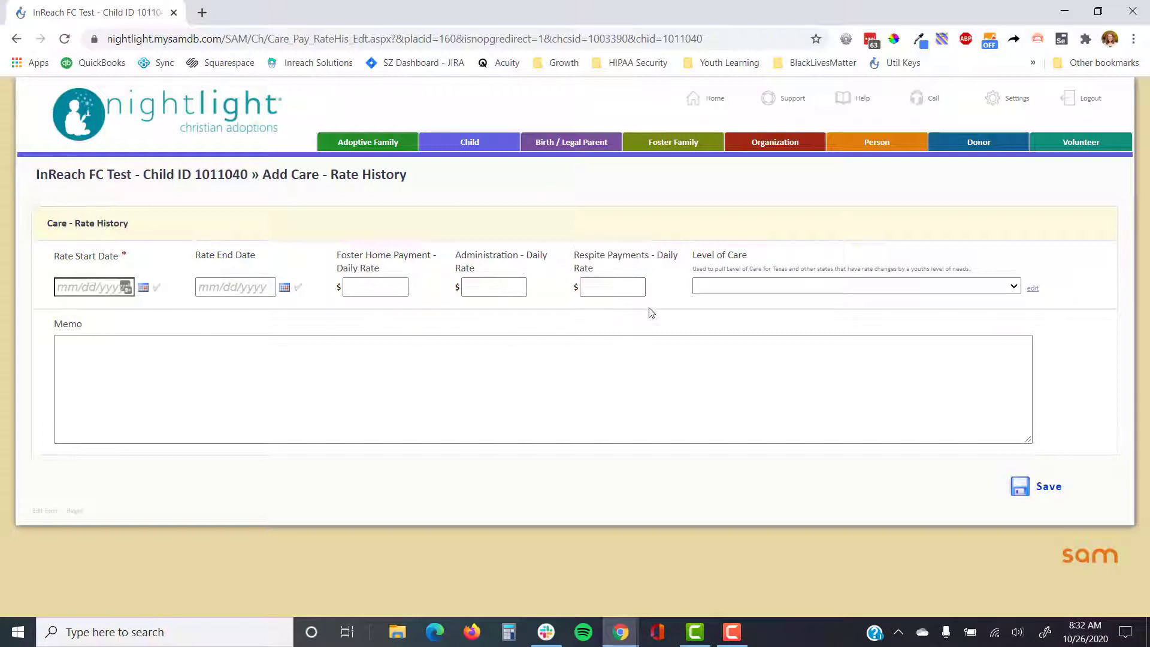
pyautogui.click(742, 286)
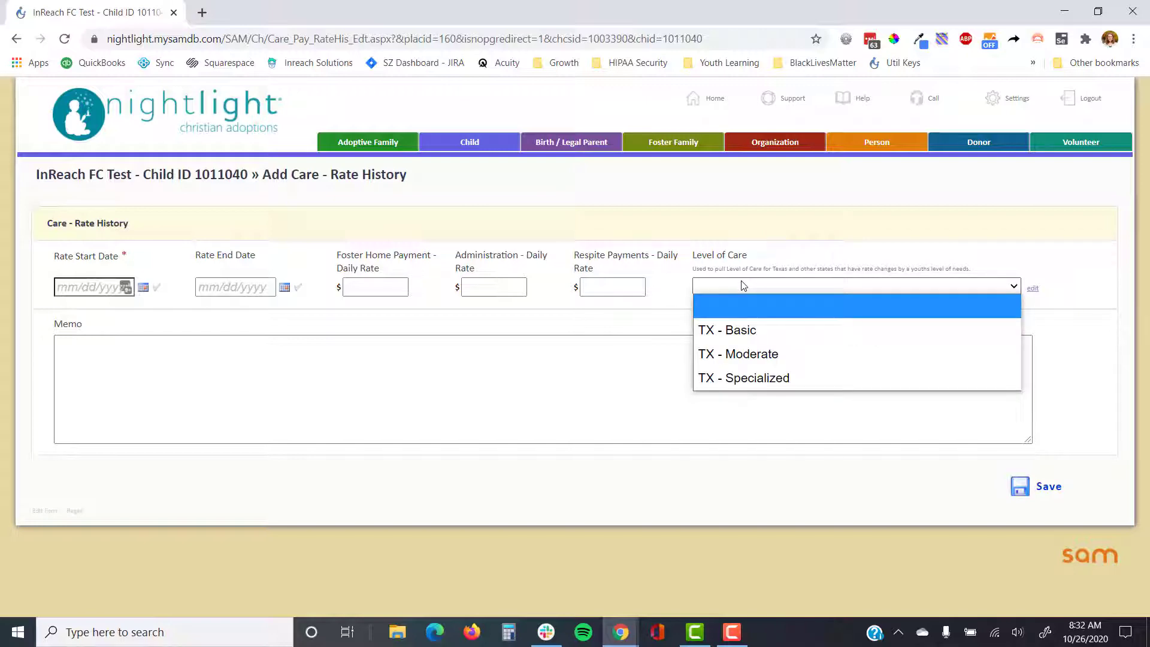
pyautogui.click(742, 286)
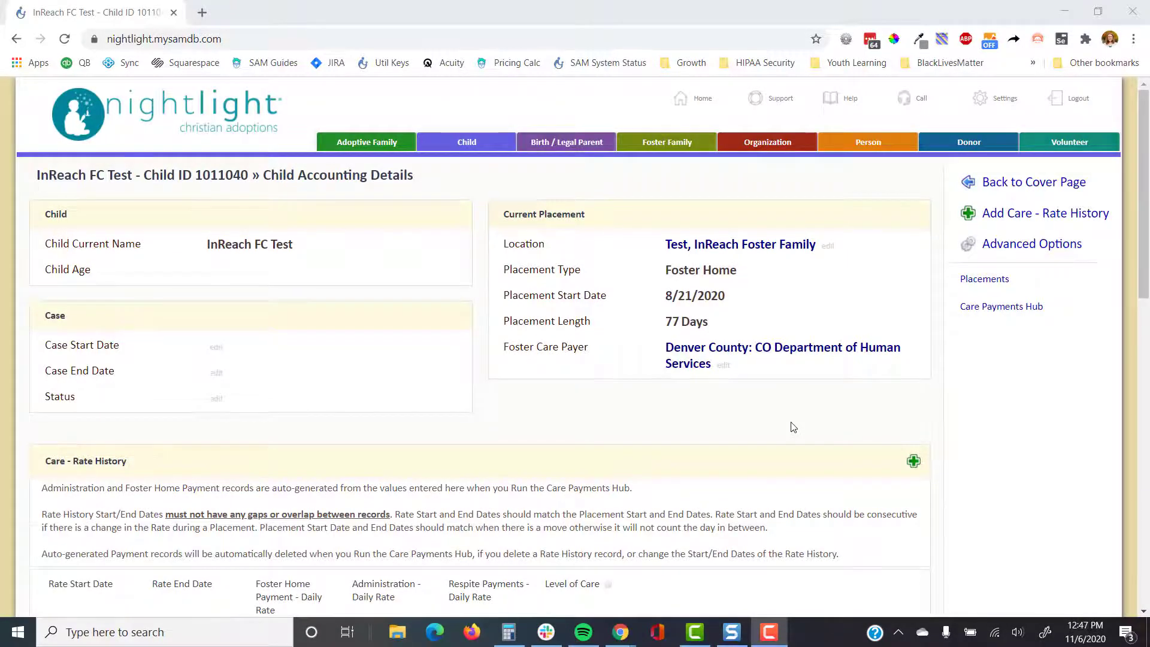
pyautogui.scroll(-3, 790, 426)
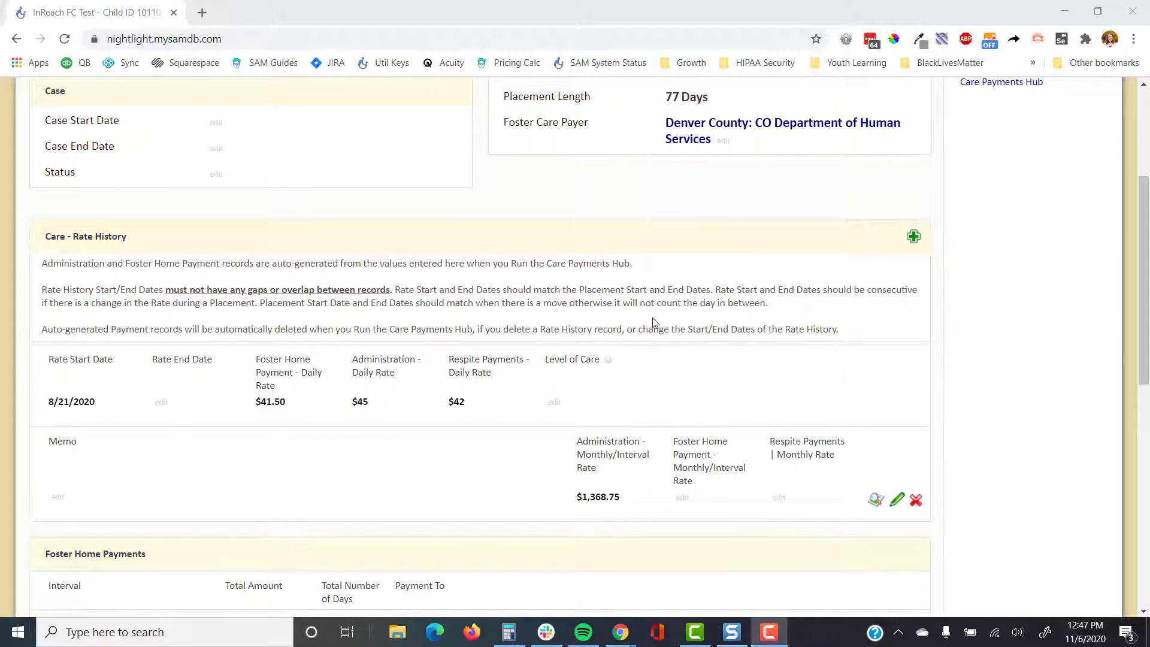
# Step: Compare the $41.50 foster home daily rate with the $1,368.75 administration monthly rate
pyautogui.moveTo(305, 405); pyautogui.dragTo(243, 409)
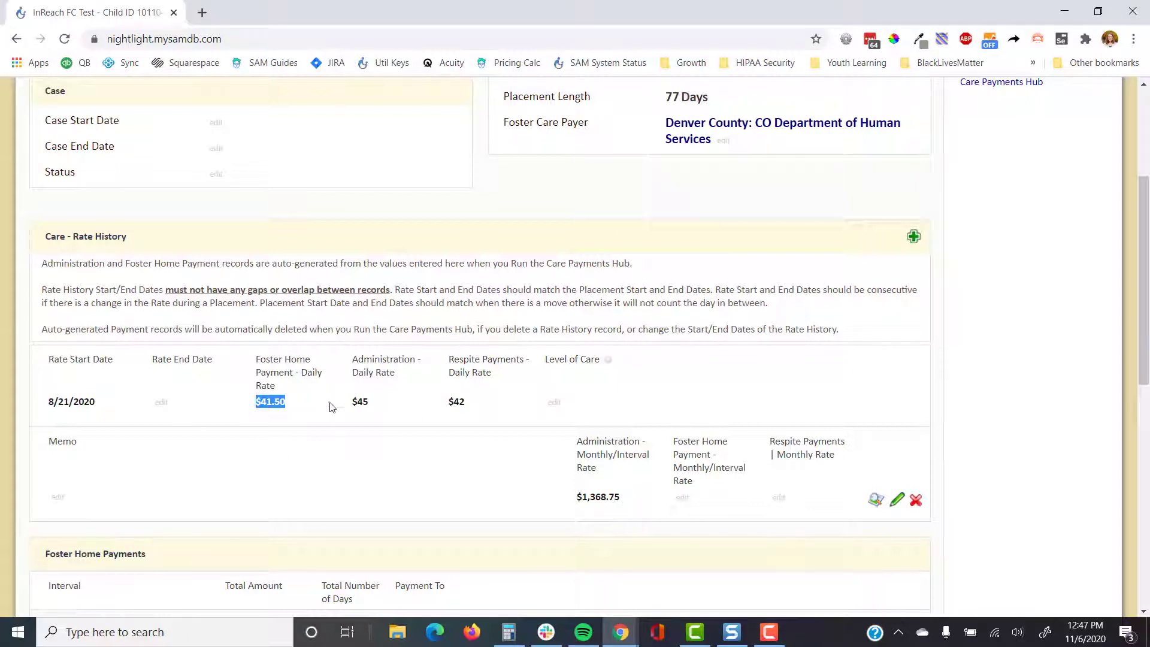
pyautogui.moveTo(635, 503); pyautogui.dragTo(548, 506)
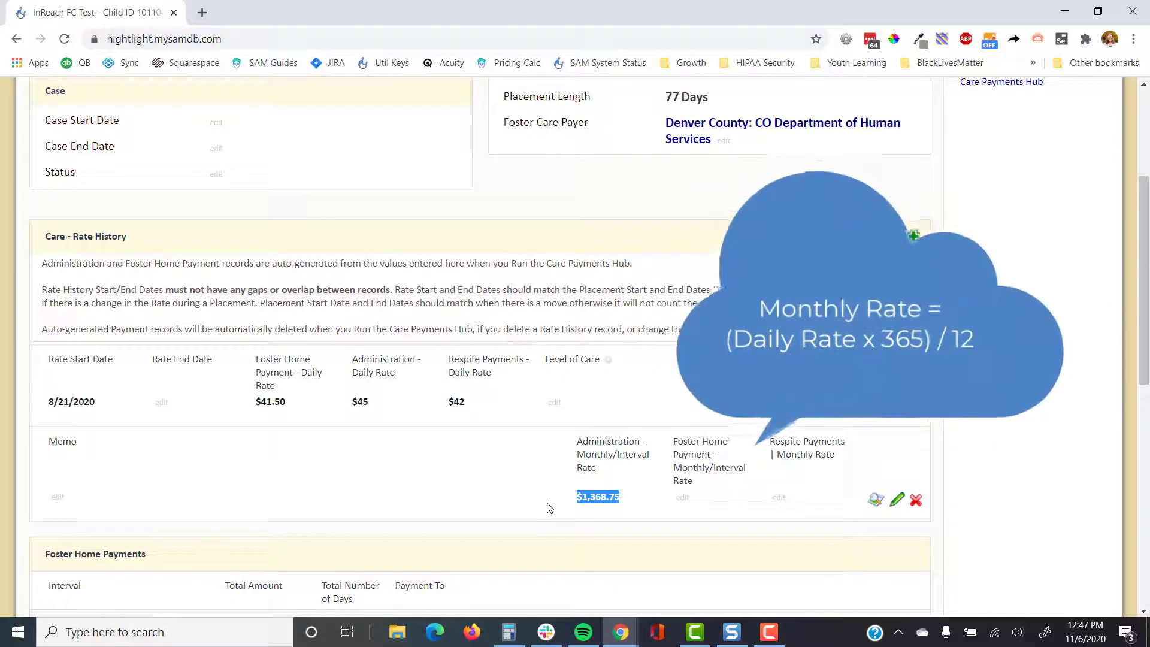
pyautogui.click(547, 506)
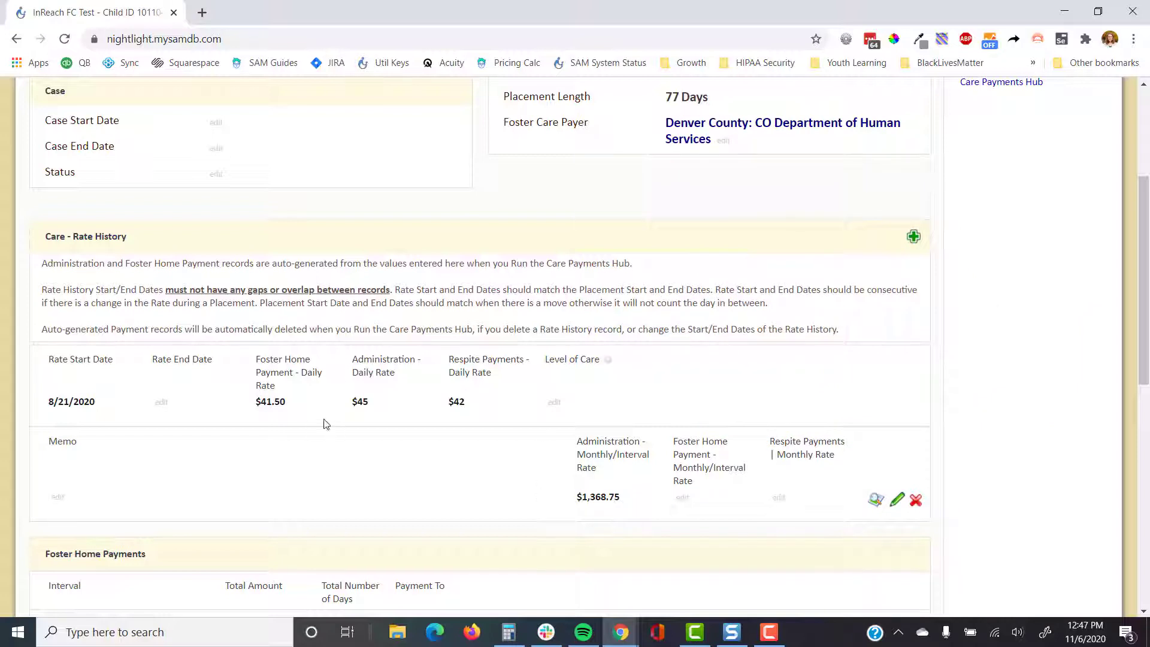
pyautogui.moveTo(309, 409); pyautogui.dragTo(219, 412)
pyautogui.moveTo(627, 500); pyautogui.dragTo(572, 510)
pyautogui.click(281, 439)
# Step: Delete the 1368.75 administration monthly/interval rate and save, leaving daily rates $41.50, $45 and $42
pyautogui.click(604, 502)
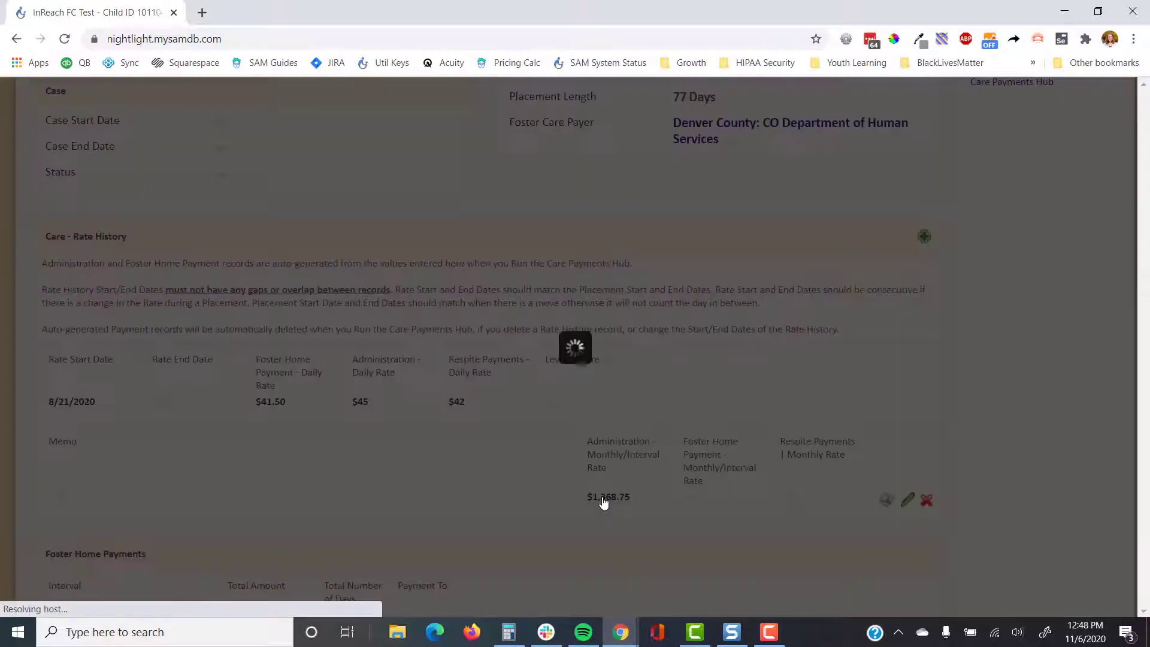
pyautogui.press('BackSpace')
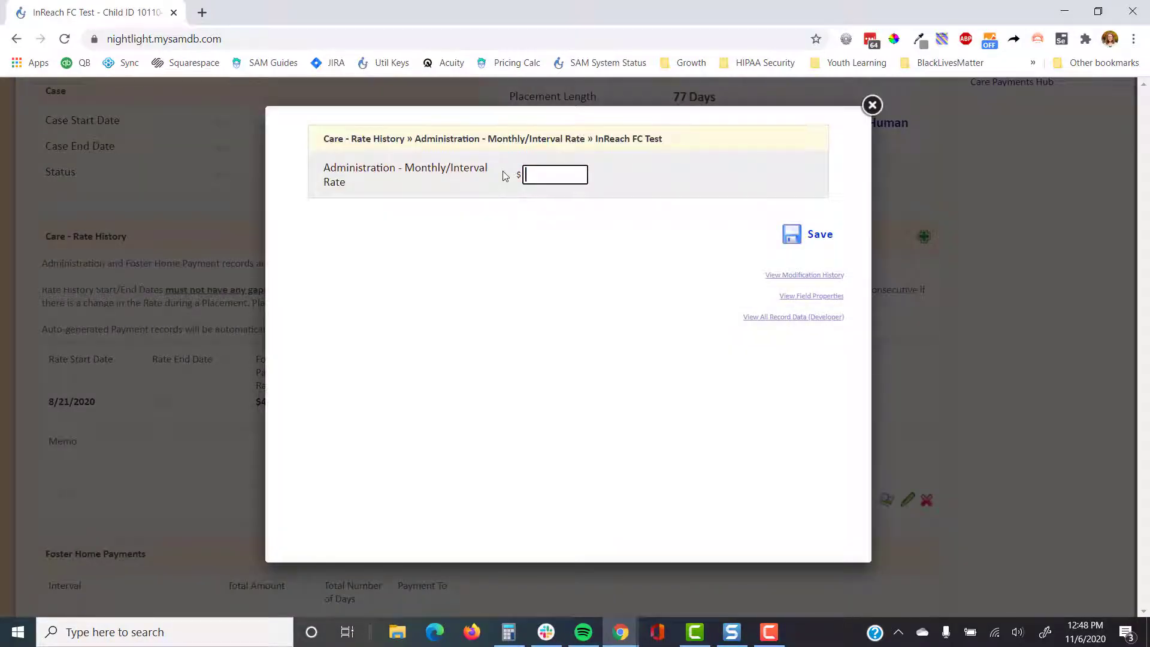
pyautogui.click(805, 234)
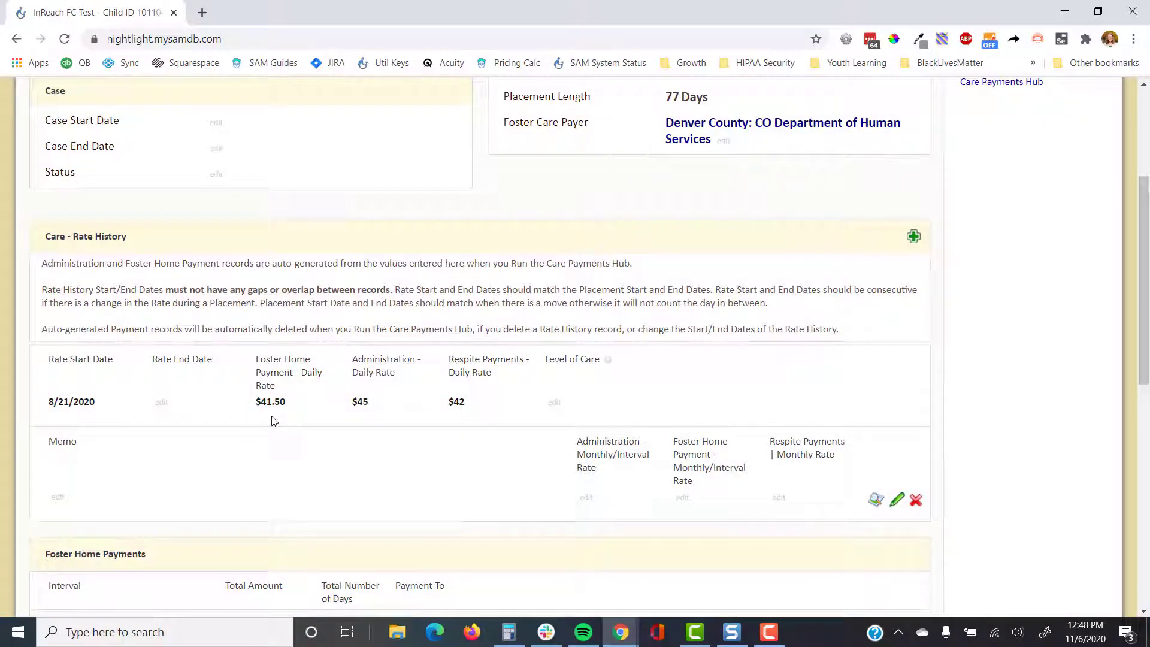
pyautogui.scroll(3, 375, 398)
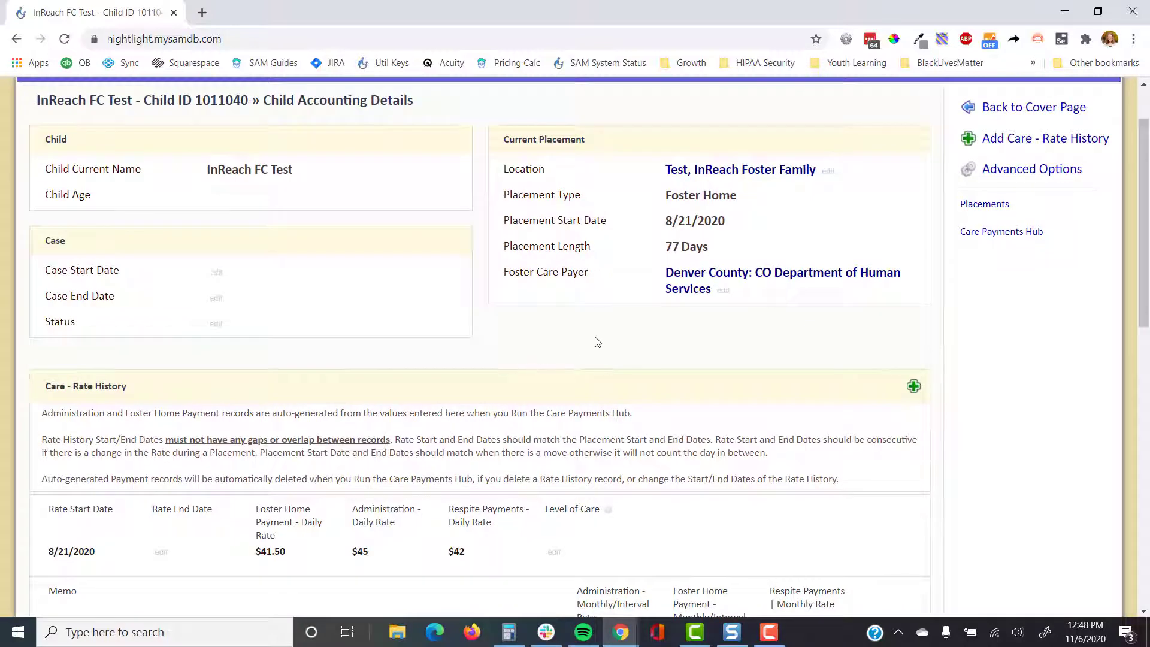
pyautogui.scroll(-1, 597, 342)
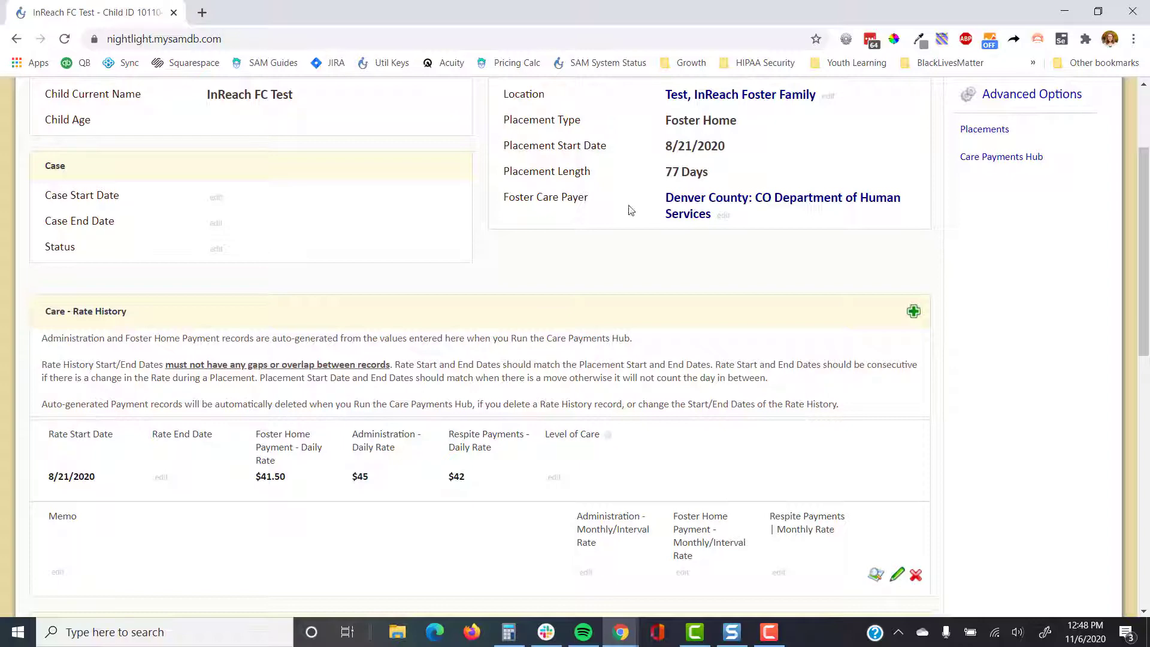
pyautogui.click(1026, 159)
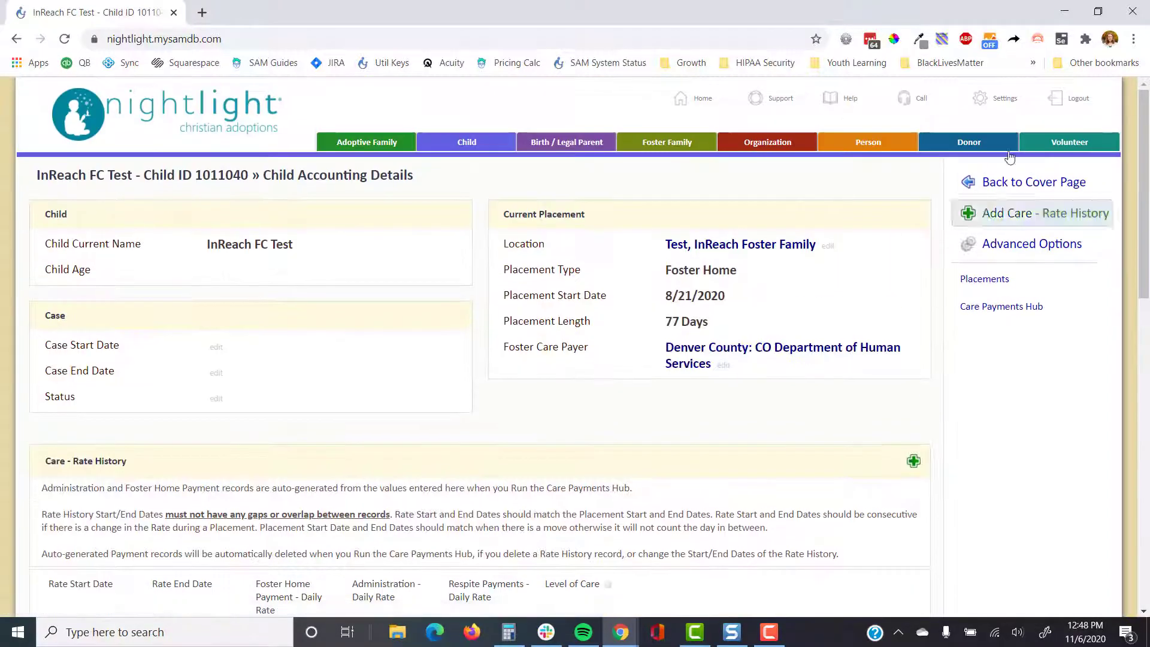
# Step: Go from Settings through the Care Payments Hub to Payment Types Configuration
pyautogui.click(1003, 99)
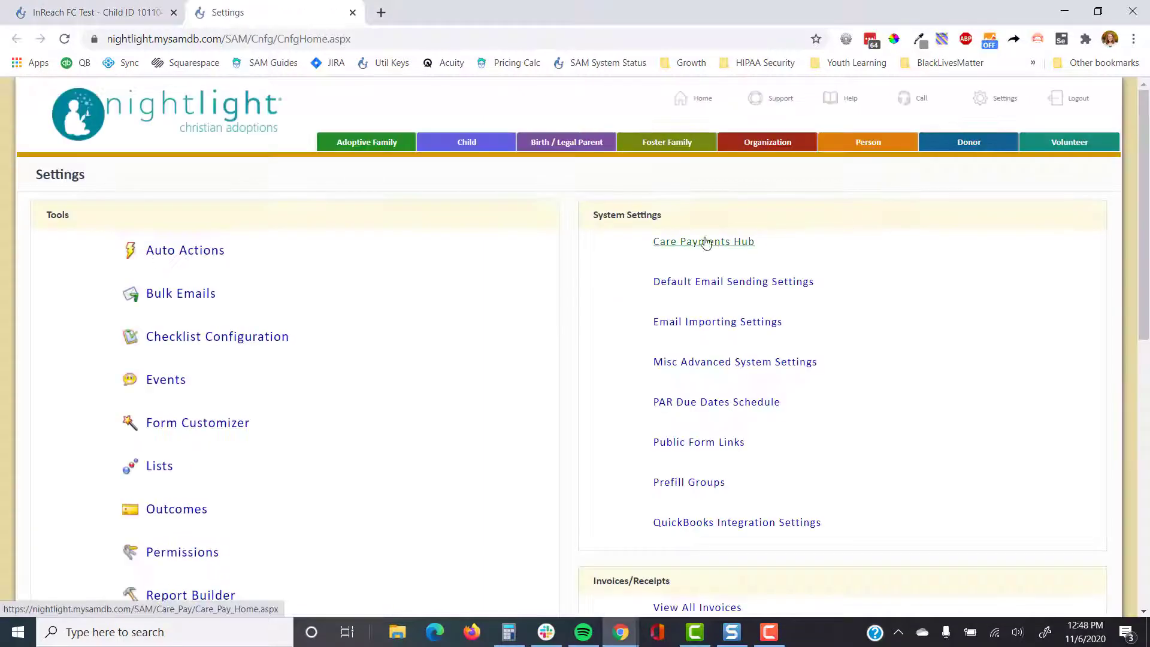
pyautogui.click(705, 241)
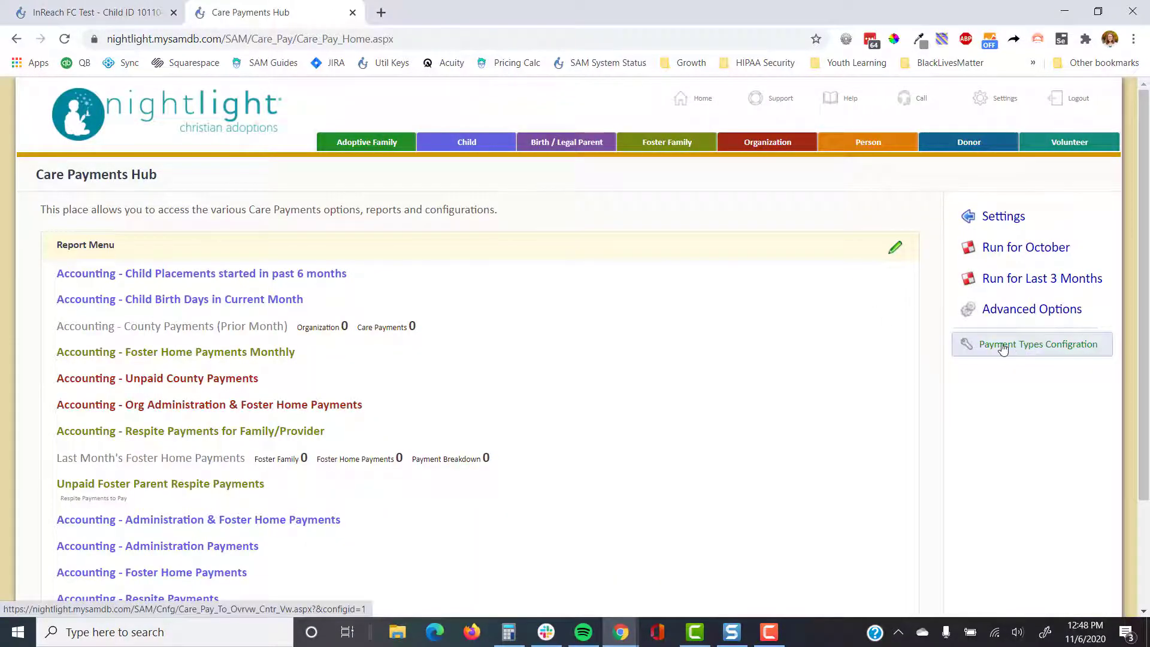
pyautogui.click(1001, 347)
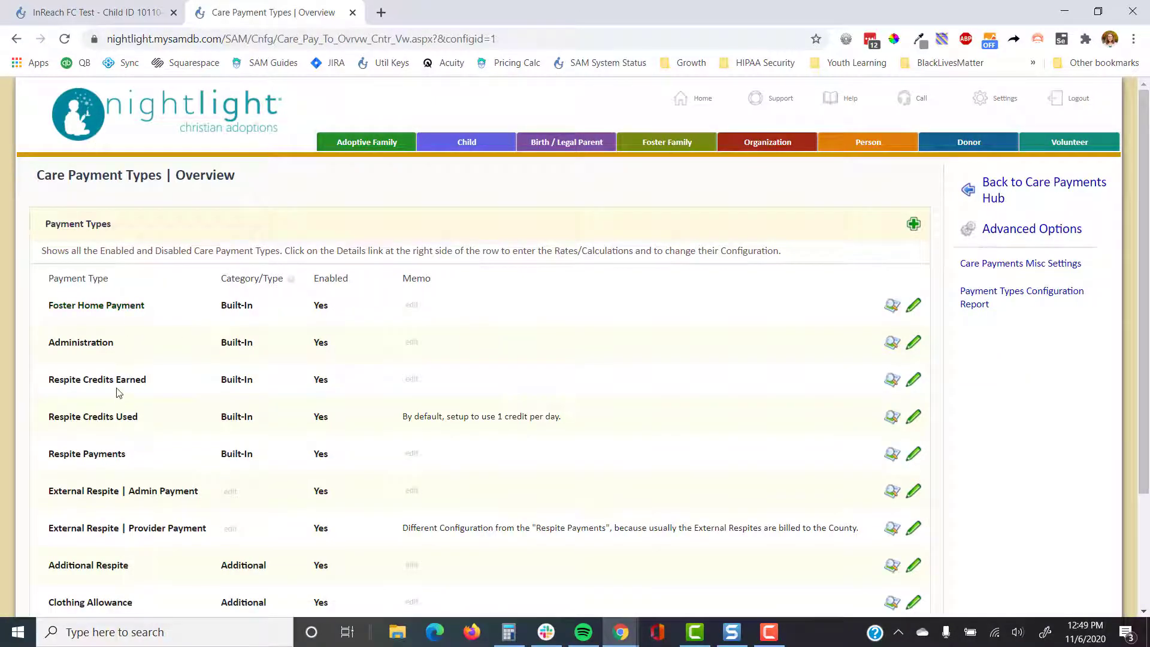
# Step: Highlight the Foster Home Payment, Administration and Respite Payments types in the overview
pyautogui.moveTo(162, 312); pyautogui.dragTo(57, 315)
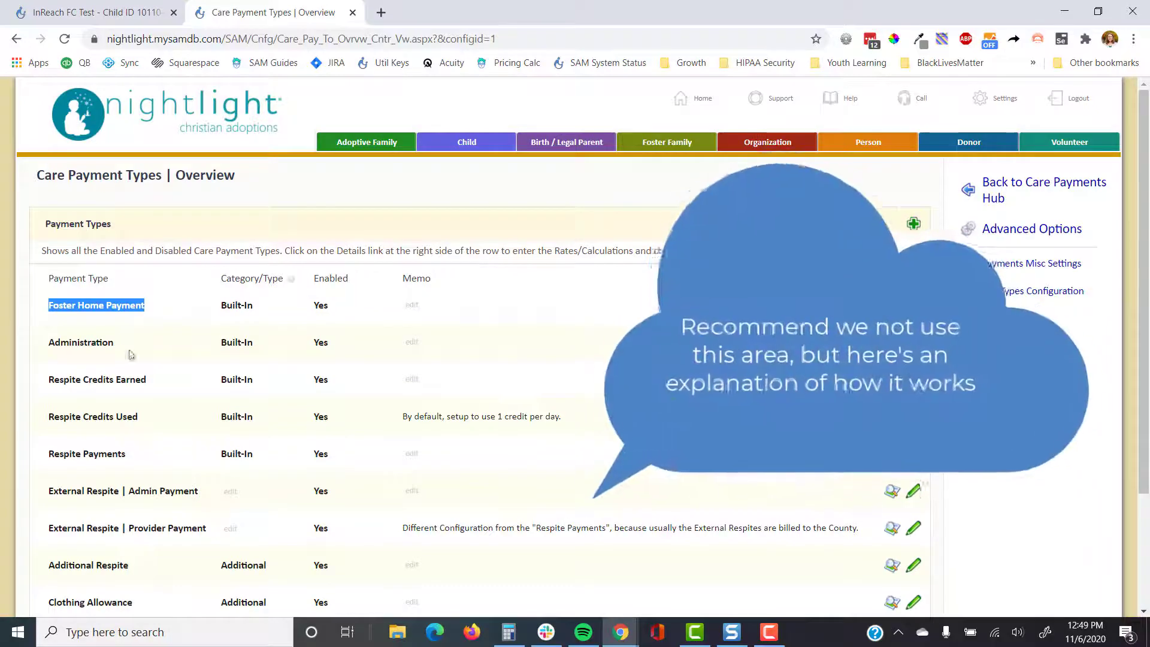
pyautogui.moveTo(114, 340); pyautogui.dragTo(45, 346)
pyautogui.moveTo(142, 457); pyautogui.dragTo(44, 459)
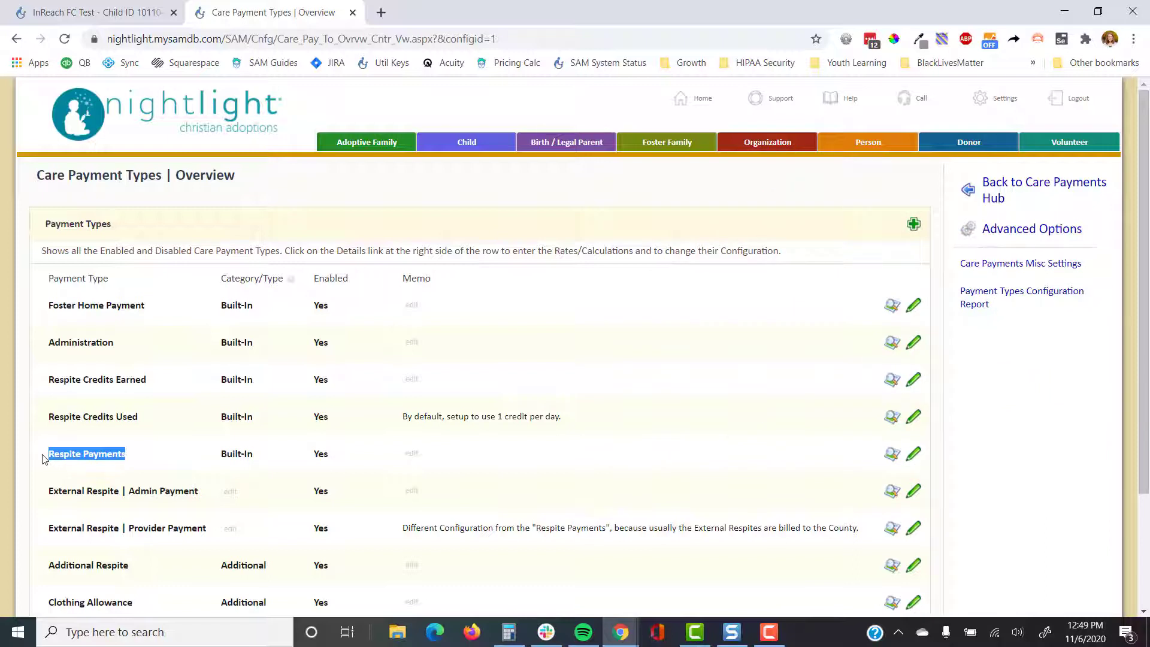
# Step: Open Foster Home Payment rate details and highlight the 1/1/2020–12/31/2020 period and $36.05 daily rate
pyautogui.click(892, 306)
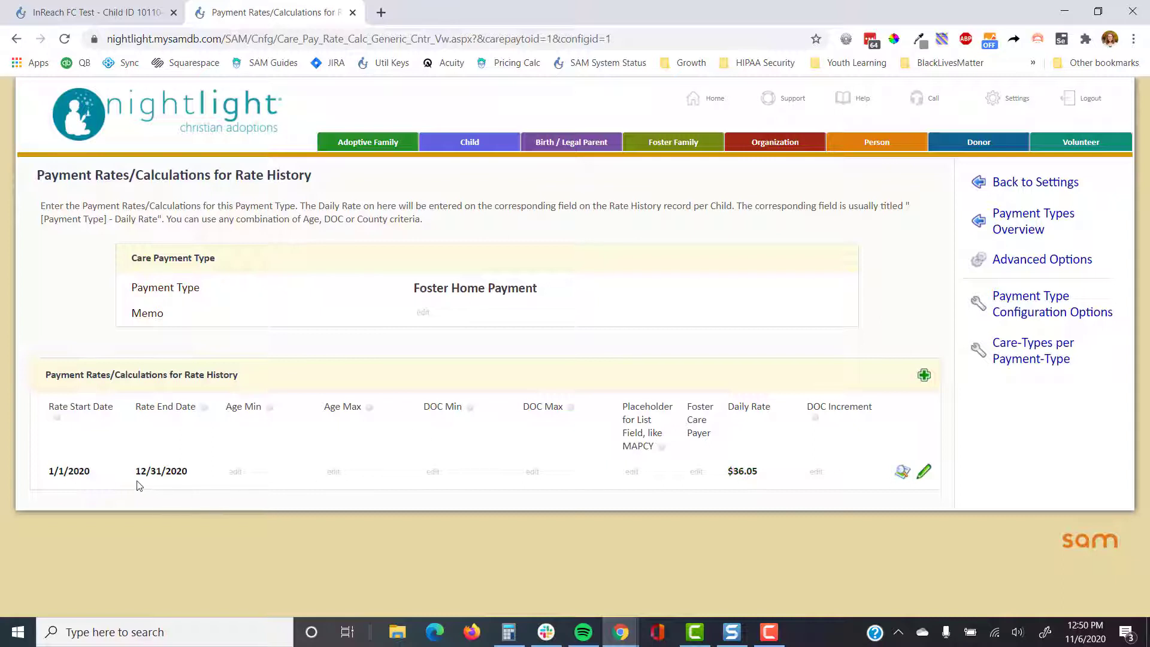
pyautogui.moveTo(194, 473); pyautogui.dragTo(136, 472)
pyautogui.moveTo(52, 475); pyautogui.dragTo(43, 474)
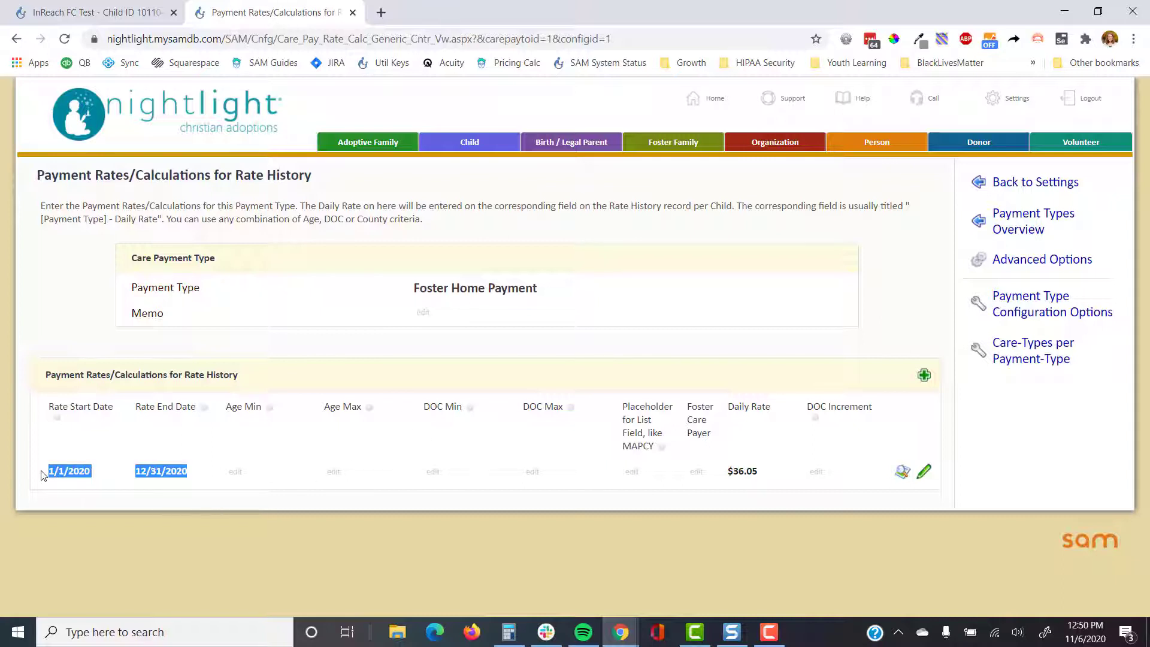
pyautogui.click(92, 495)
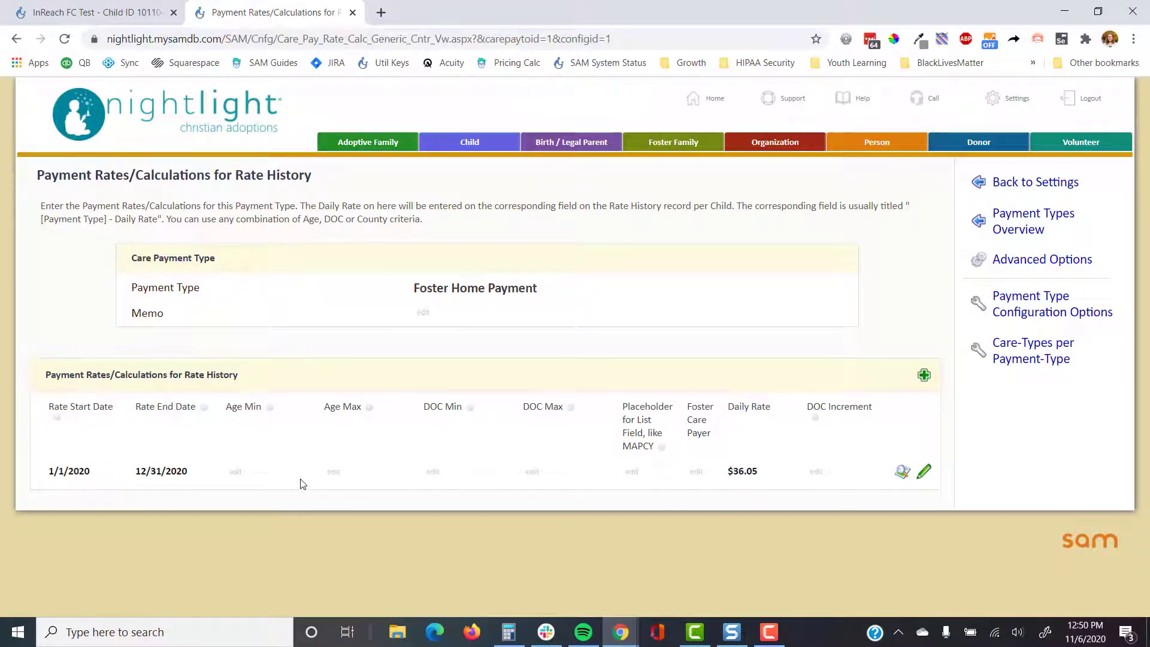
pyautogui.moveTo(764, 480); pyautogui.dragTo(731, 484)
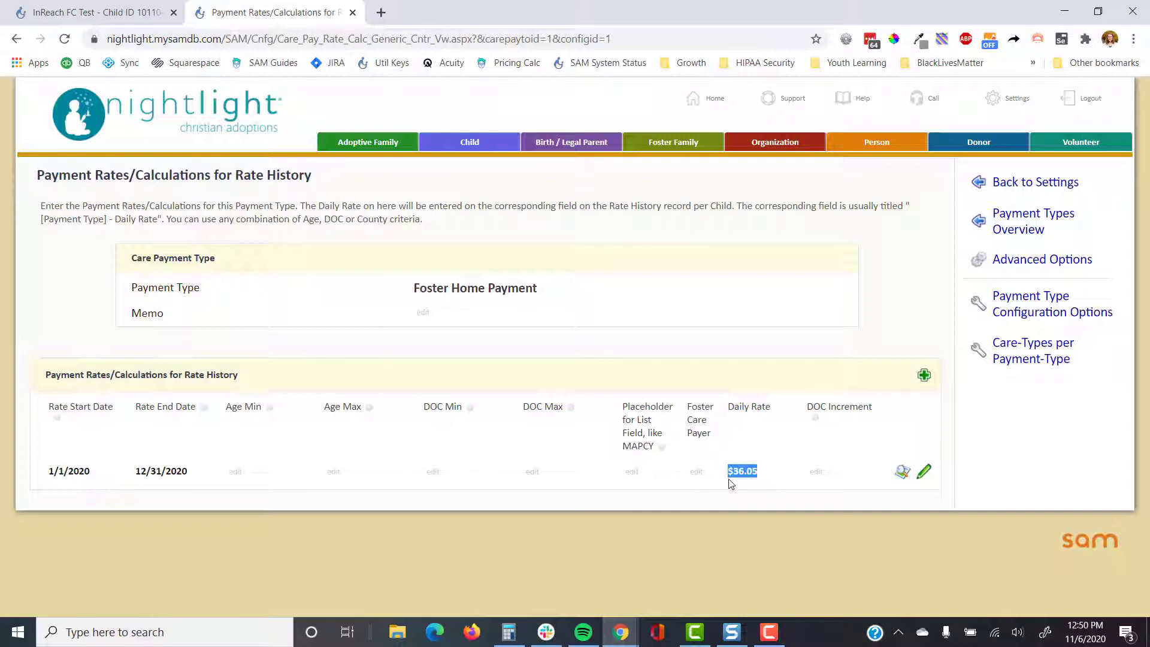